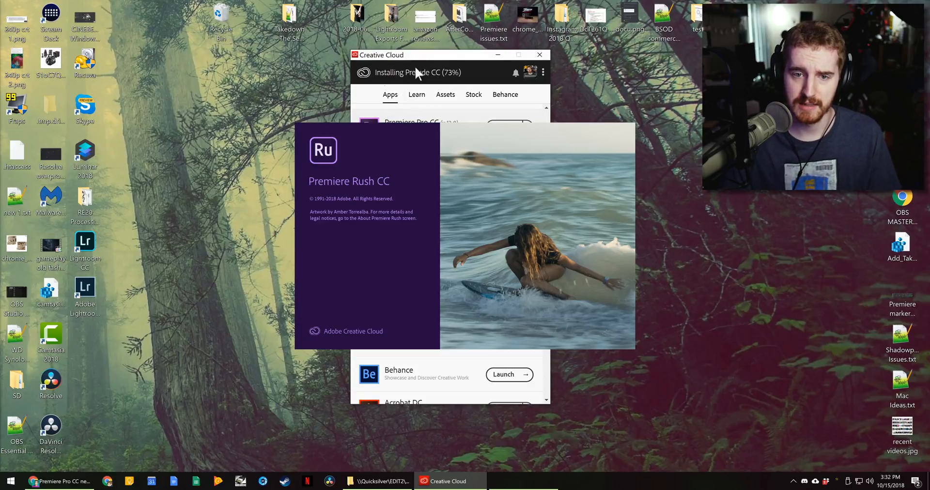
- Minimize the Creative Cloud window so the Premiere Rush tutorial is in view
{"action": "left_click", "coordinate": [497, 55]}
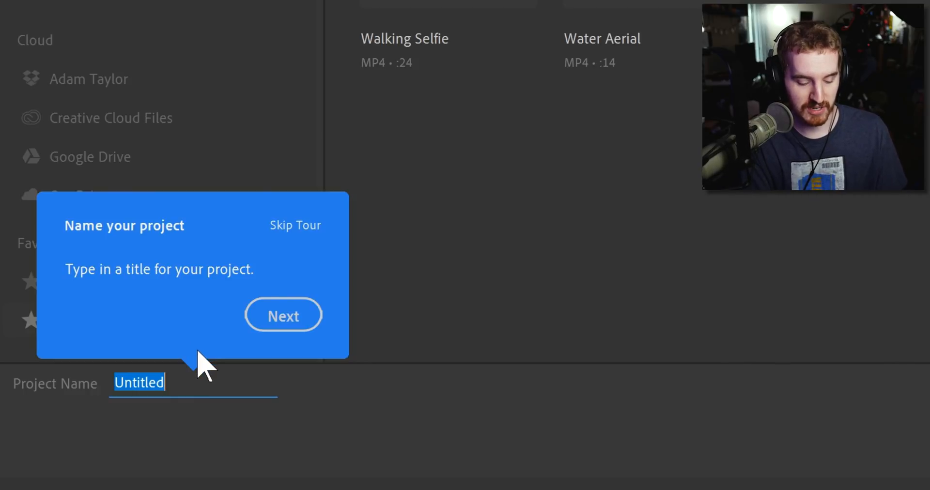
- Name the new project 'Test' and continue to media selection
{"action": "type", "text": "Test"}
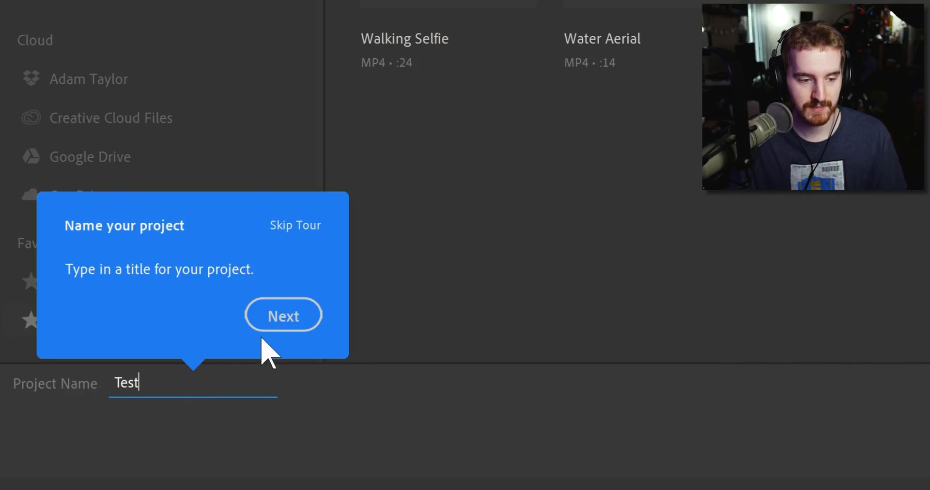
{"action": "left_click", "coordinate": [274, 326]}
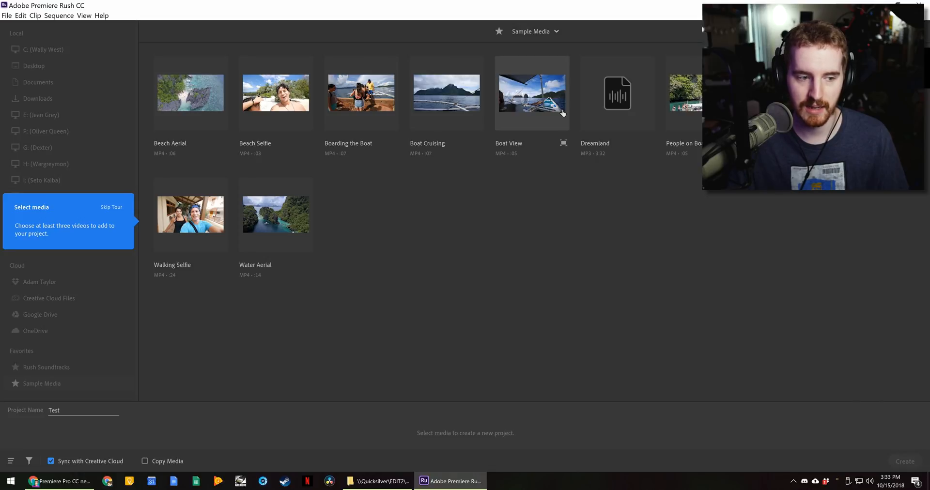
- Pick Walking Selfie, Water Aerial, Dreamland and People on Boat, then create the project
{"action": "left_click", "coordinate": [190, 214]}
{"action": "left_click", "coordinate": [276, 214]}
{"action": "left_click", "coordinate": [618, 93]}
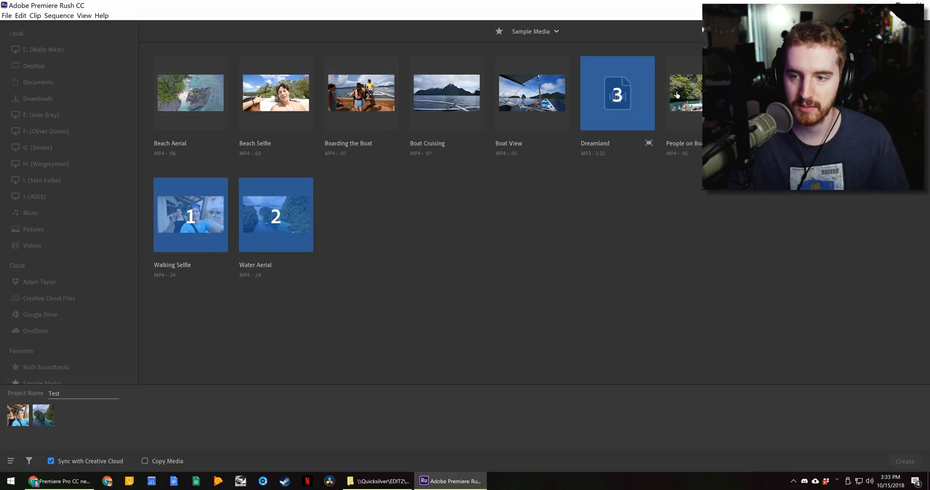
{"action": "left_click", "coordinate": [683, 87]}
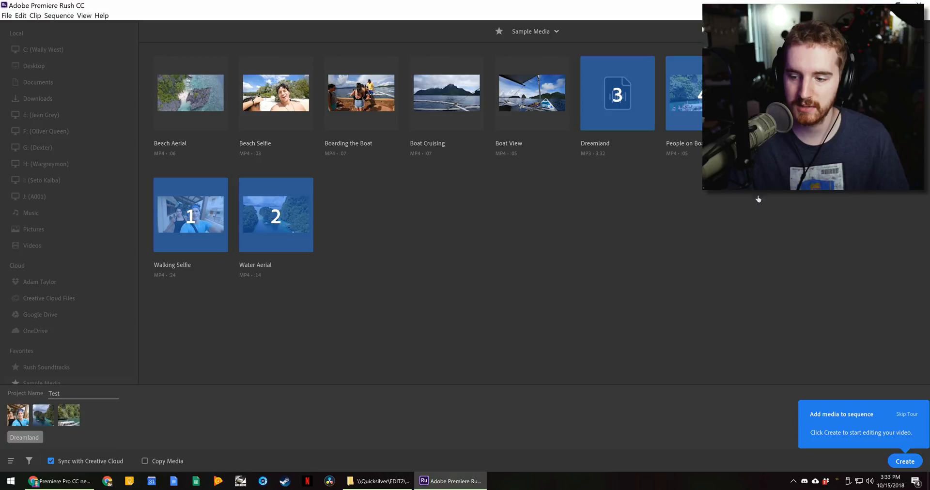
{"action": "left_click", "coordinate": [899, 461]}
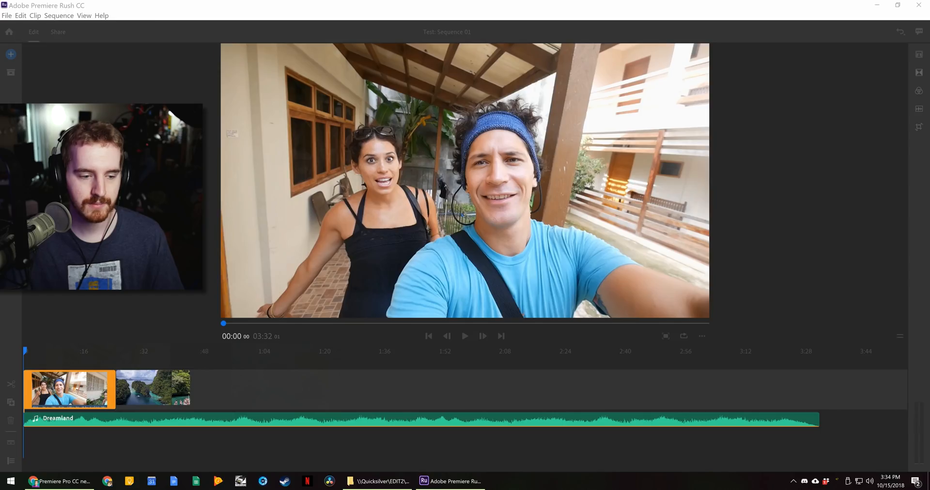
- Scrub the timeline and play back the sequence to review it
{"action": "left_click", "coordinate": [235, 377]}
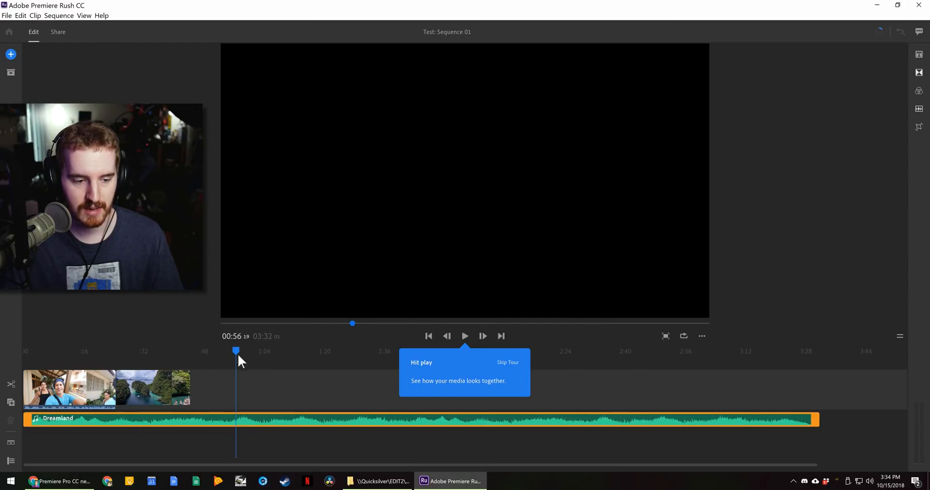
{"action": "left_click_drag", "start_coordinate": [77, 349], "coordinate": [34, 348]}
{"action": "left_click", "coordinate": [466, 334]}
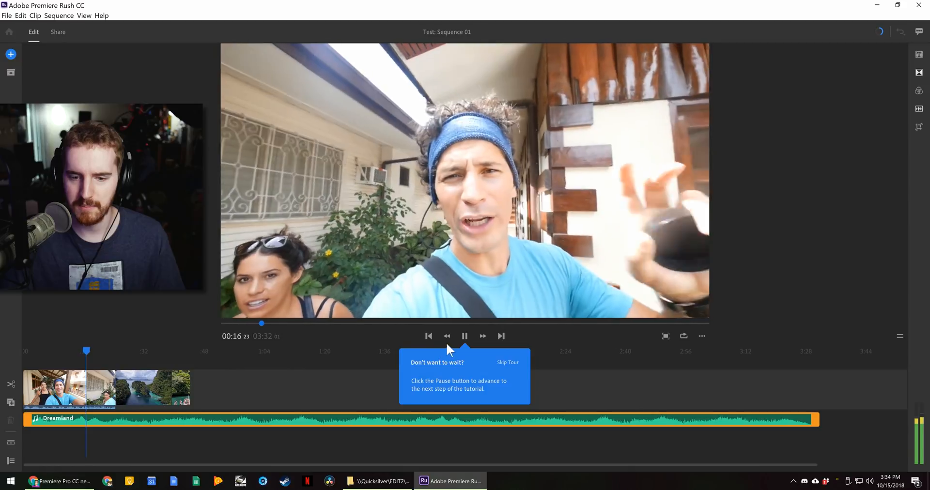
{"action": "left_click", "coordinate": [463, 336]}
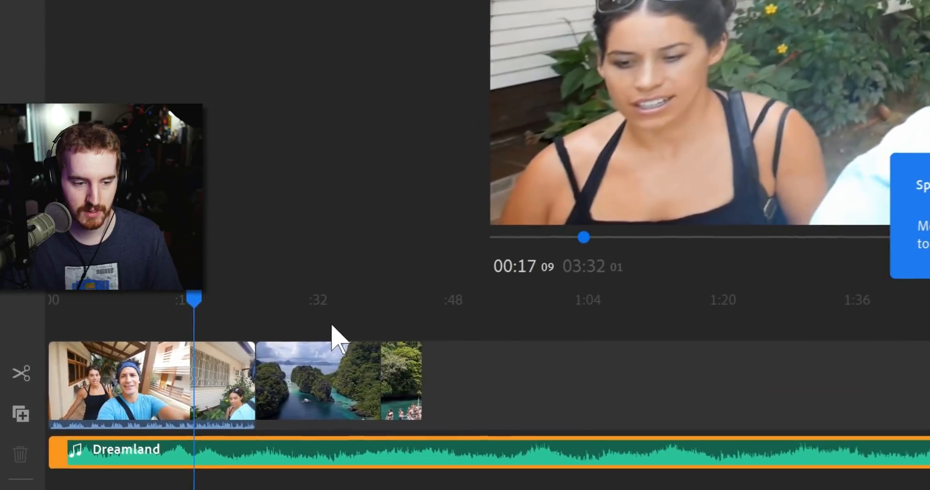
- Split the Water Aerial clip at 0:33 and move the piece to the start
{"action": "left_click", "coordinate": [150, 369]}
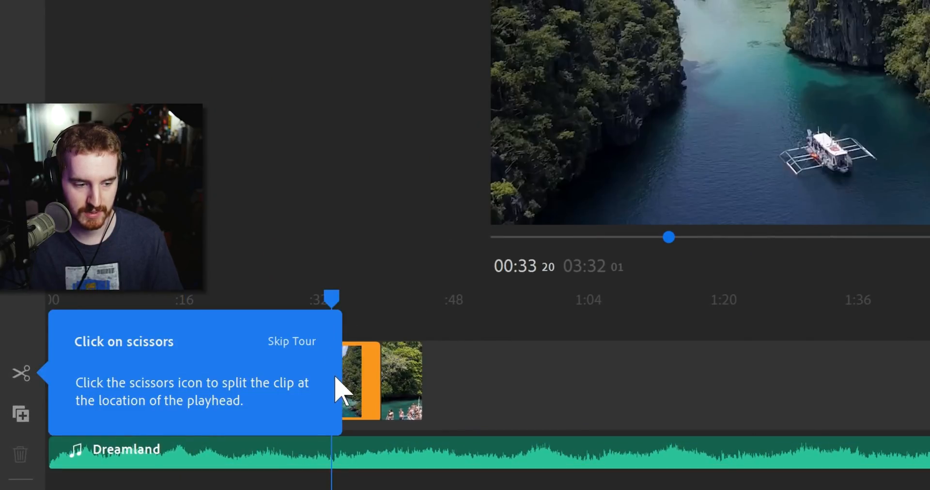
{"action": "left_click", "coordinate": [21, 373]}
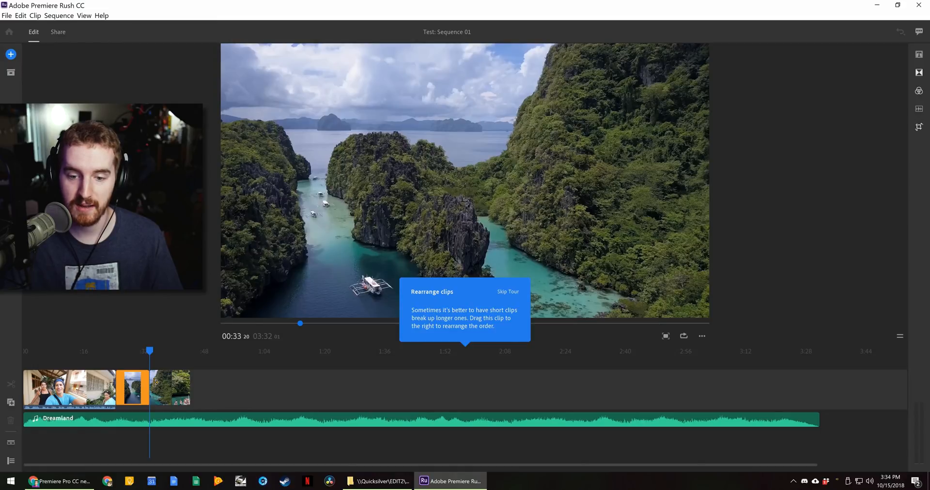
{"action": "left_click_drag", "start_coordinate": [158, 389], "coordinate": [42, 378]}
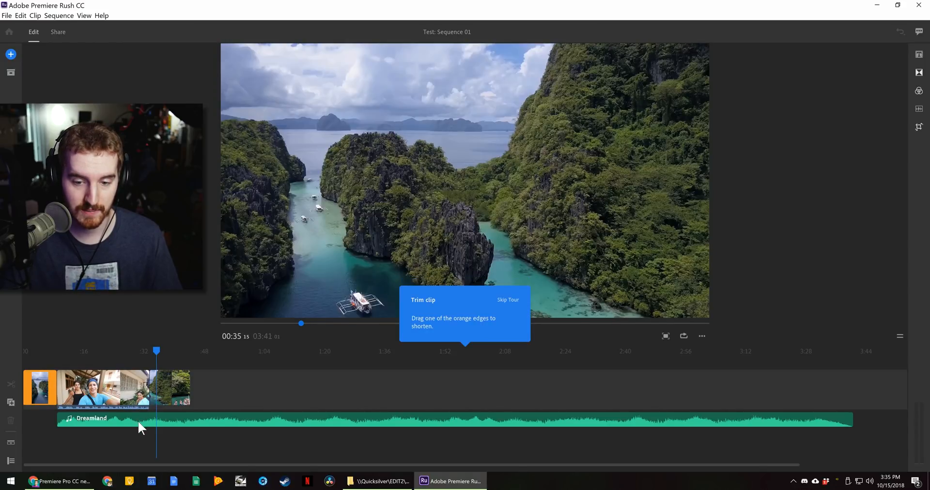
- Shorten the opening clip and move the Dreamland music to the timeline start
{"action": "left_click_drag", "start_coordinate": [56, 387], "coordinate": [45, 388]}
{"action": "left_click_drag", "start_coordinate": [118, 421], "coordinate": [84, 423]}
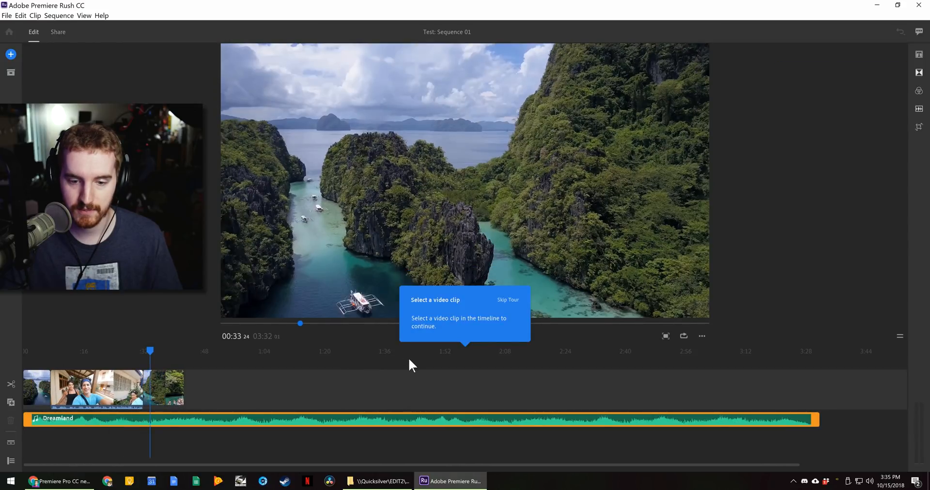
{"action": "left_click", "coordinate": [176, 392]}
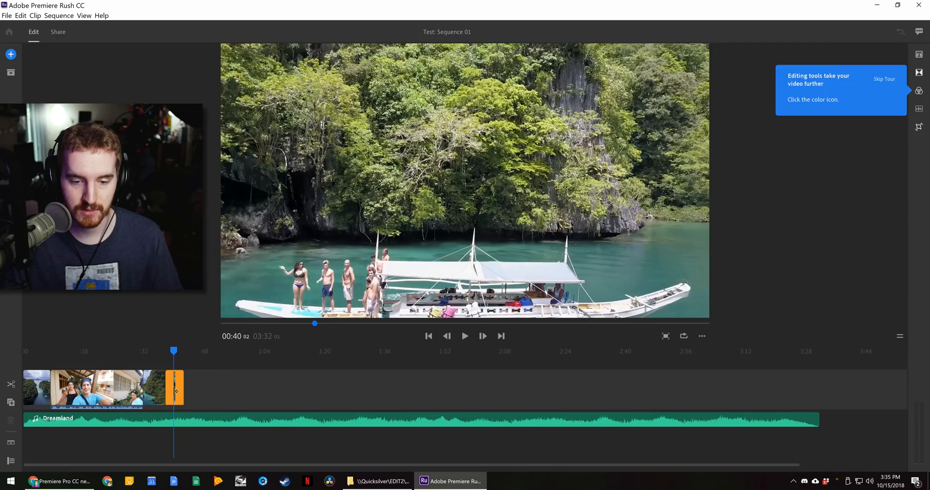
- Preview SL Bleach, Mono and SL Night, then grade the boat clip Cinematic at 117 intensity
{"action": "left_click", "coordinate": [920, 92]}
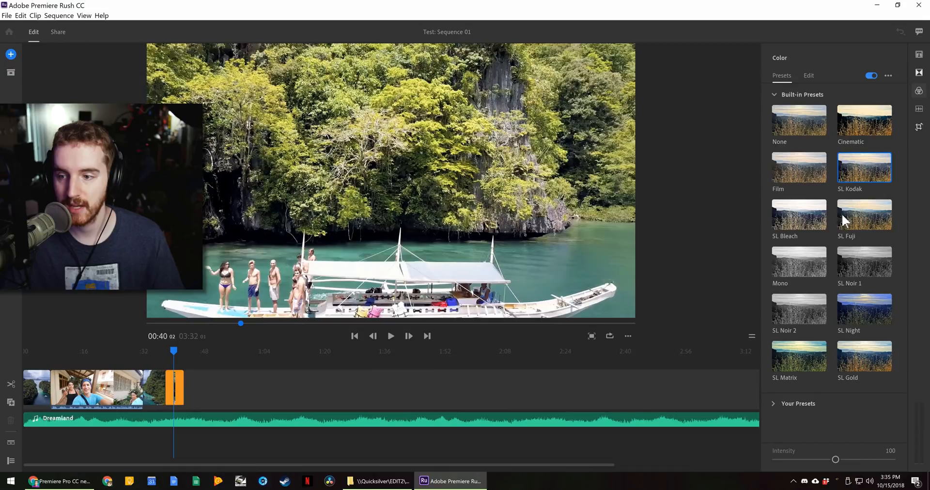
{"action": "left_click", "coordinate": [816, 214]}
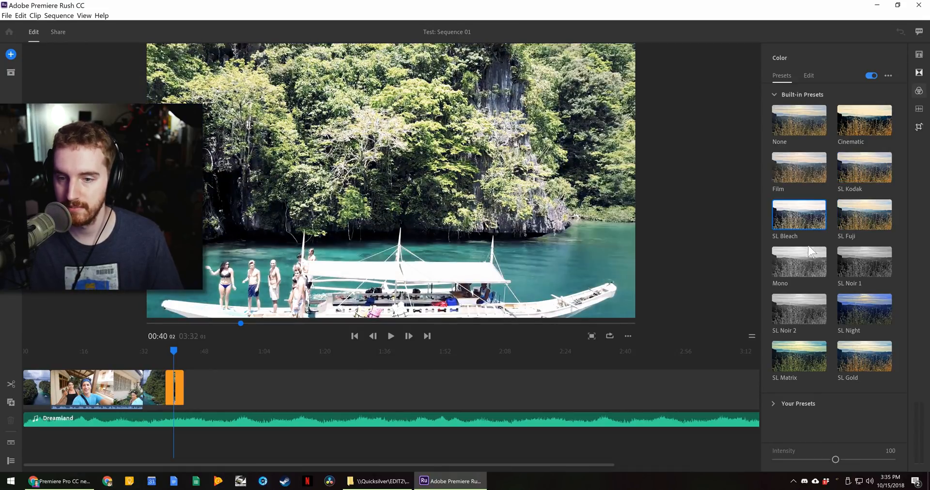
{"action": "left_click", "coordinate": [804, 261]}
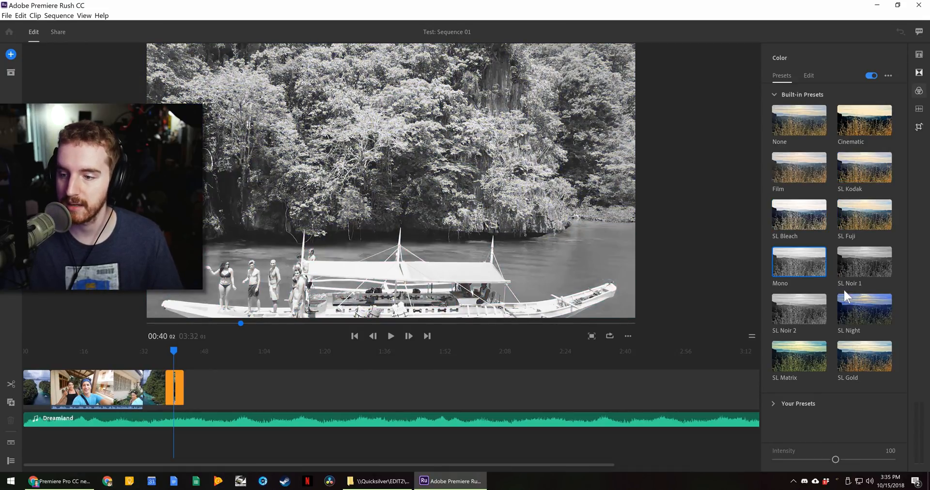
{"action": "left_click", "coordinate": [855, 299]}
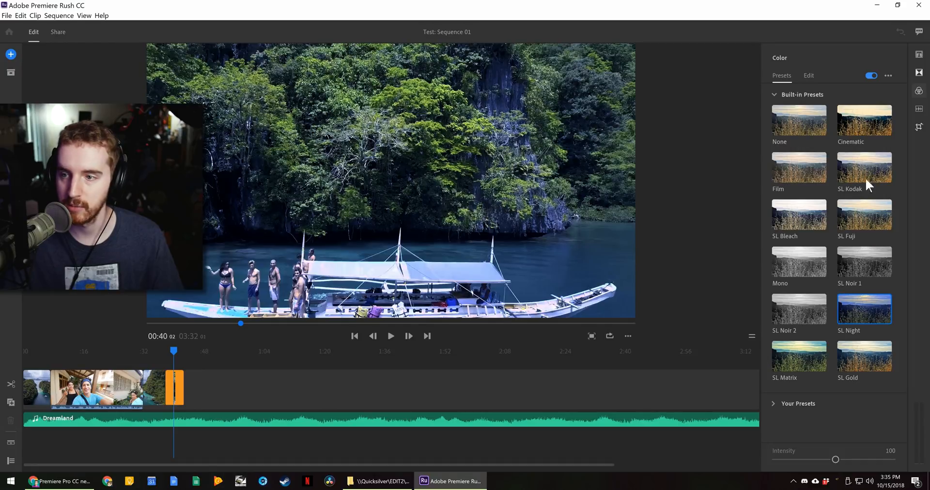
{"action": "left_click", "coordinate": [876, 126]}
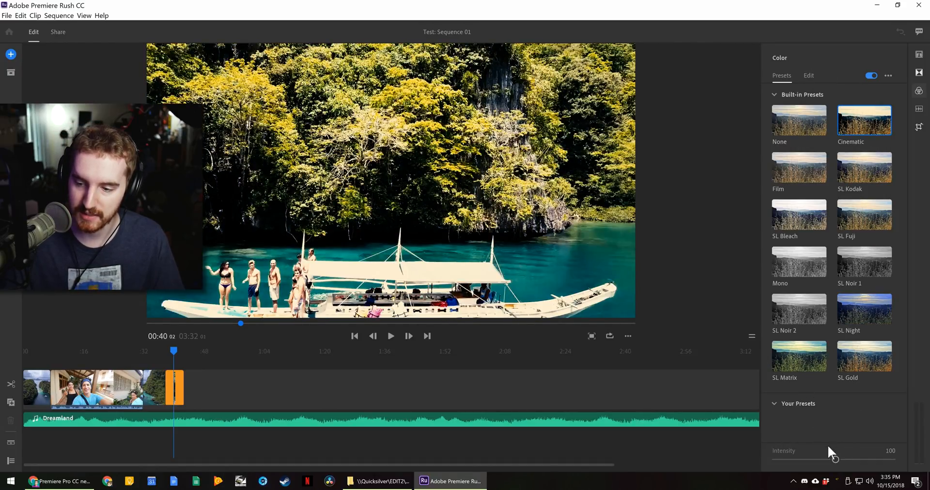
{"action": "mouse_move", "coordinate": [835, 460]}
{"action": "left_mouse_down"}
{"action": "mouse_move", "coordinate": [796, 460]}
{"action": "mouse_move", "coordinate": [865, 459]}
{"action": "mouse_move", "coordinate": [800, 459]}
{"action": "mouse_move", "coordinate": [862, 461]}
{"action": "mouse_move", "coordinate": [839, 461]}
{"action": "left_mouse_up"}
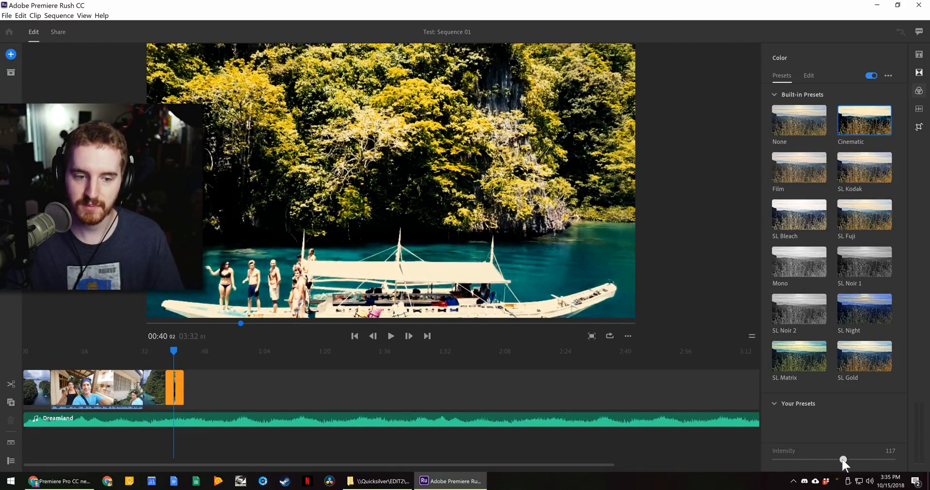
{"action": "left_click", "coordinate": [808, 76]}
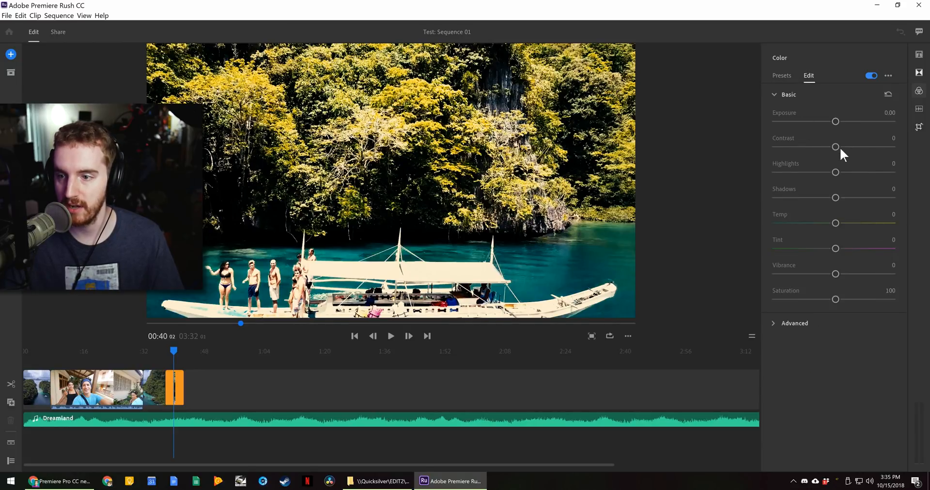
- Add a -2.67 vignette to the boat clip and apply a Dip to White transition
{"action": "left_click", "coordinate": [800, 324]}
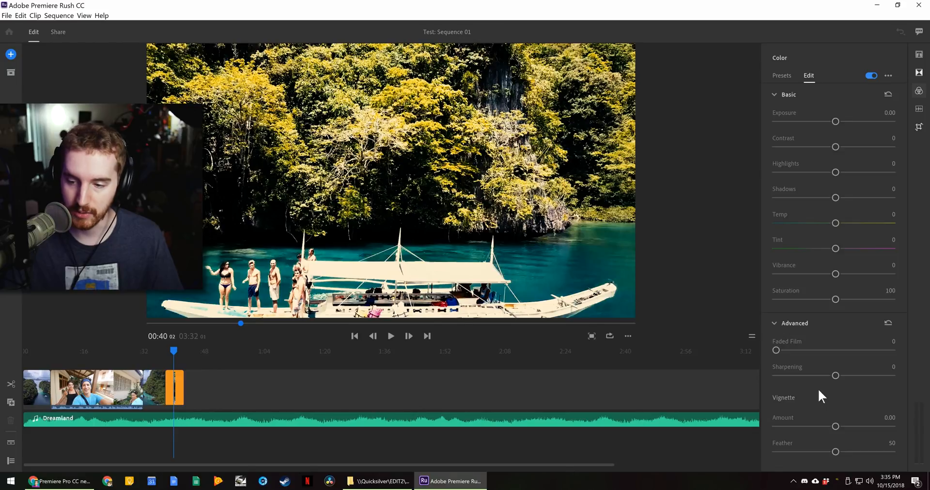
{"action": "left_click_drag", "start_coordinate": [839, 426], "coordinate": [782, 432]}
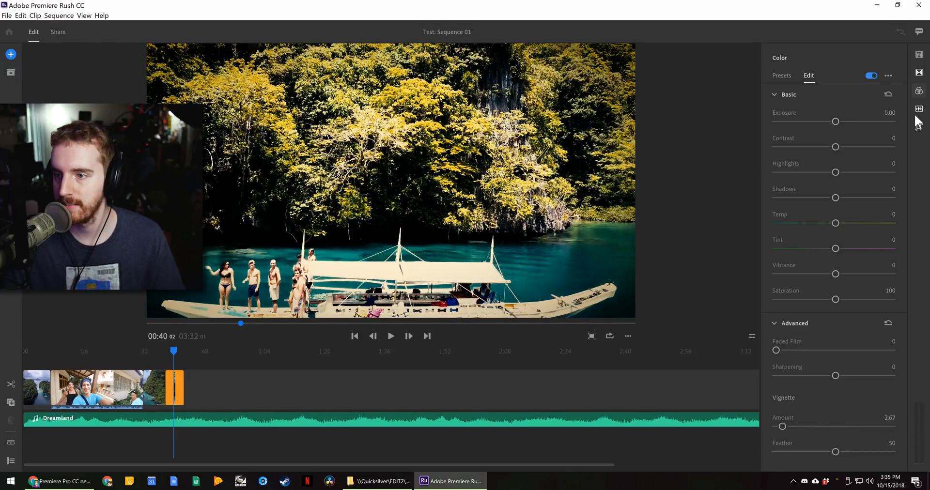
{"action": "left_click", "coordinate": [919, 74]}
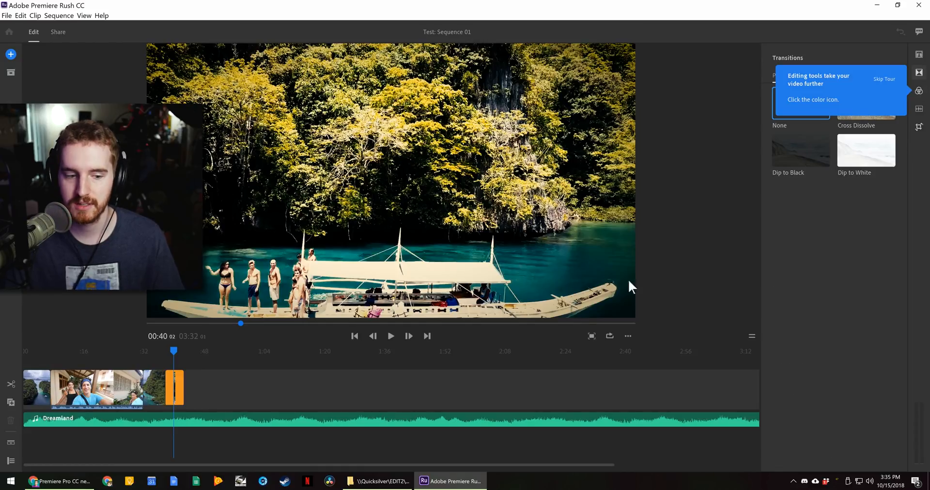
{"action": "mouse_move", "coordinate": [843, 160]}
{"action": "left_mouse_down"}
{"action": "mouse_move", "coordinate": [669, 179]}
{"action": "mouse_move", "coordinate": [109, 337]}
{"action": "mouse_move", "coordinate": [147, 404]}
{"action": "mouse_move", "coordinate": [161, 401]}
{"action": "left_mouse_up"}
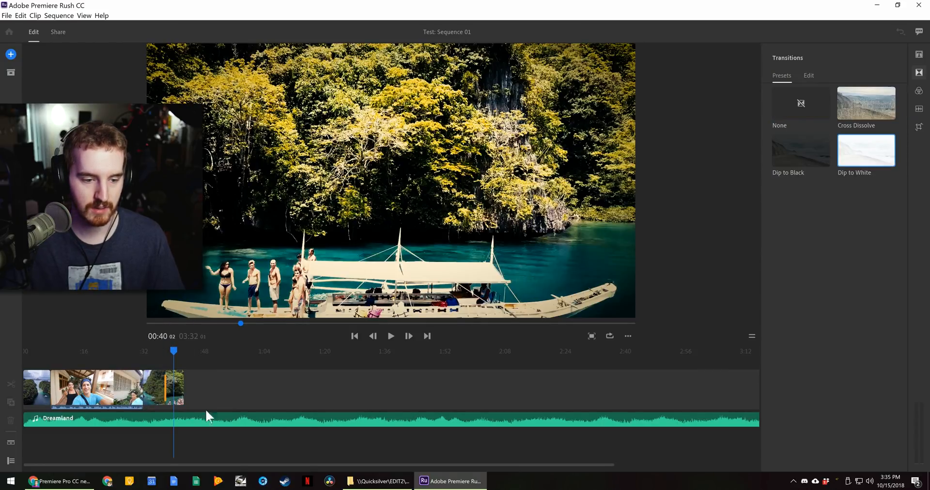
{"action": "left_click", "coordinate": [127, 387]}
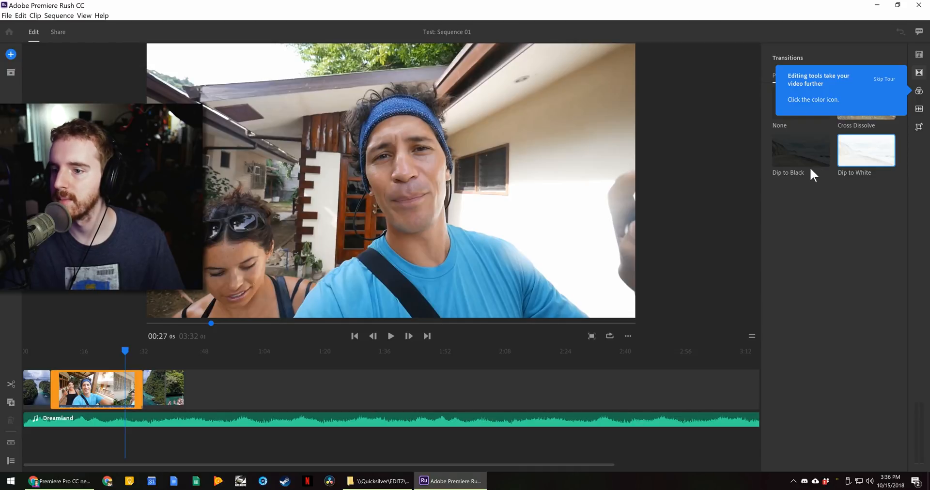
- Apply the Cinematic preset to the selfie clip and toggle it to compare
{"action": "left_click", "coordinate": [919, 91]}
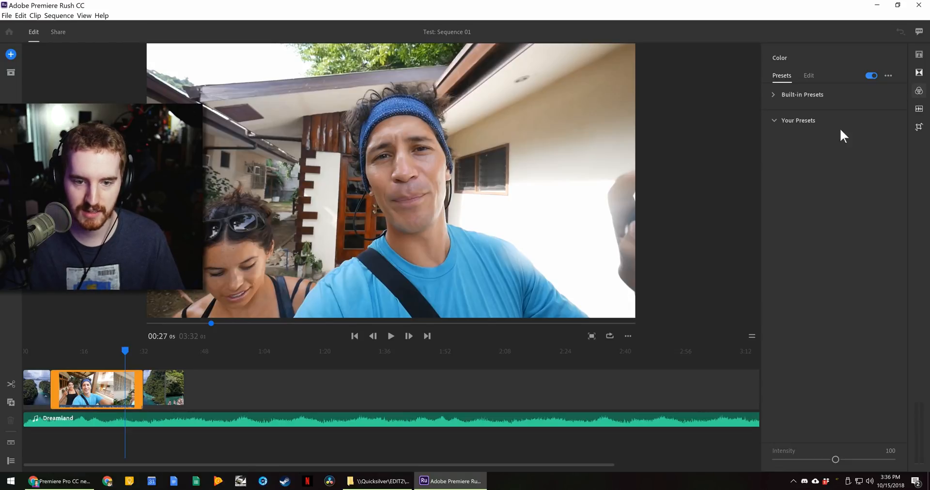
{"action": "left_click", "coordinate": [785, 99]}
{"action": "left_click", "coordinate": [860, 127]}
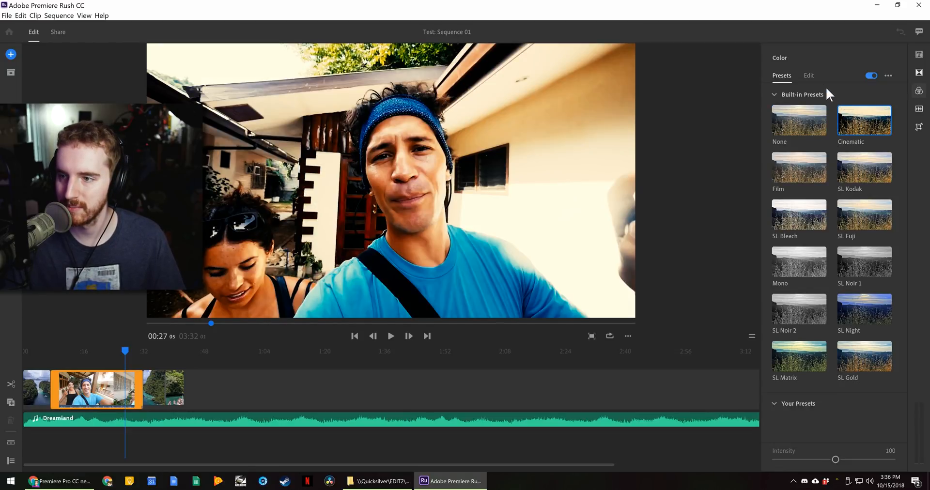
{"action": "left_click", "coordinate": [870, 76]}
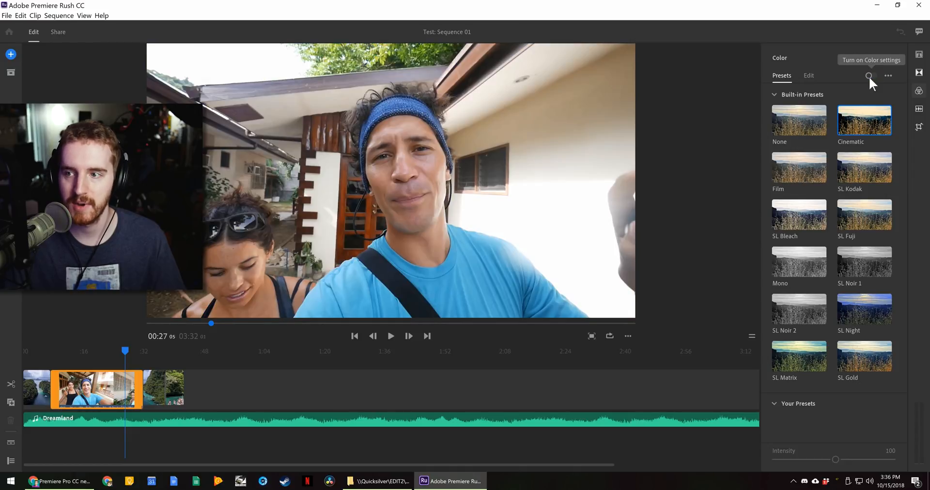
{"action": "left_click", "coordinate": [869, 76]}
{"action": "left_click", "coordinate": [868, 76]}
{"action": "left_click", "coordinate": [869, 77]}
{"action": "left_click", "coordinate": [869, 77]}
{"action": "left_click", "coordinate": [867, 77]}
- Set the selfie clip's exposure to 0.51, shadows to -39 and highlights to 48
{"action": "left_click", "coordinate": [807, 75]}
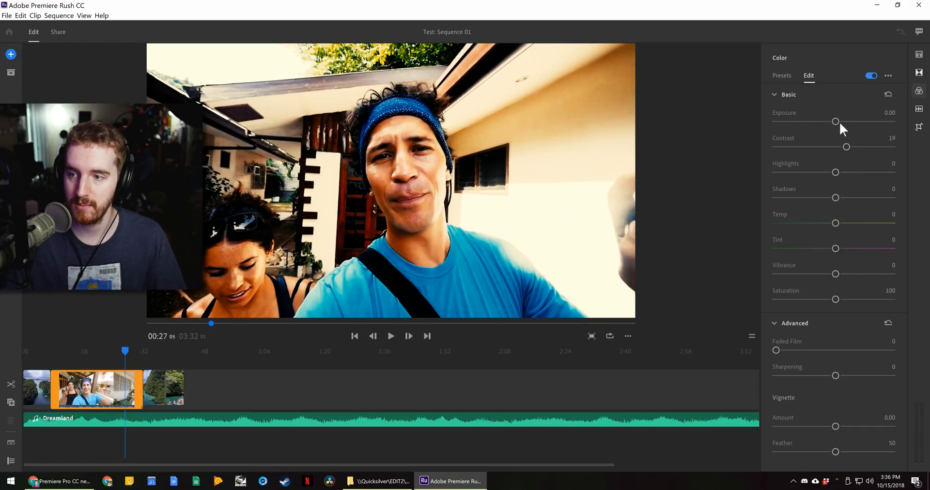
{"action": "mouse_move", "coordinate": [837, 122]}
{"action": "left_mouse_down"}
{"action": "mouse_move", "coordinate": [822, 124]}
{"action": "mouse_move", "coordinate": [842, 121]}
{"action": "left_mouse_up"}
{"action": "left_click_drag", "start_coordinate": [835, 197], "coordinate": [811, 198]}
{"action": "left_click_drag", "start_coordinate": [830, 167], "coordinate": [863, 170]}
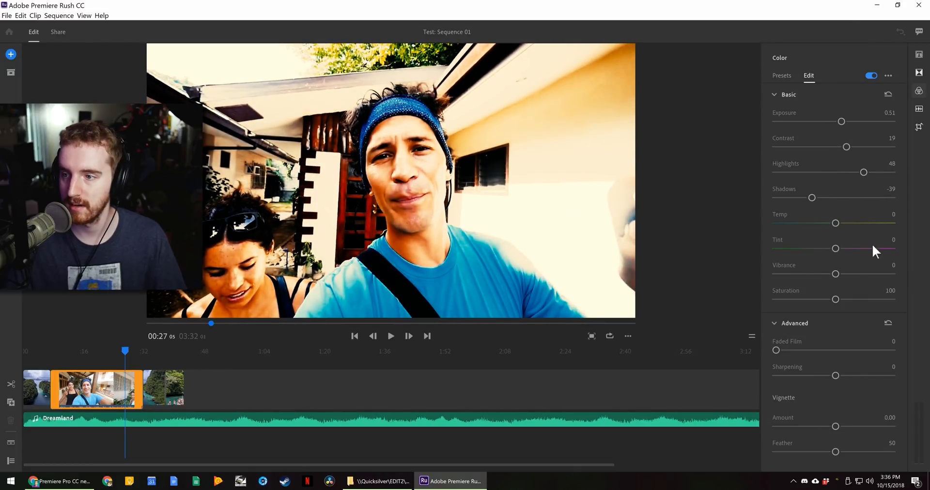
- Adjust the preset intensity, then set the selfie clip's colour preset to None
{"action": "left_click", "coordinate": [913, 109]}
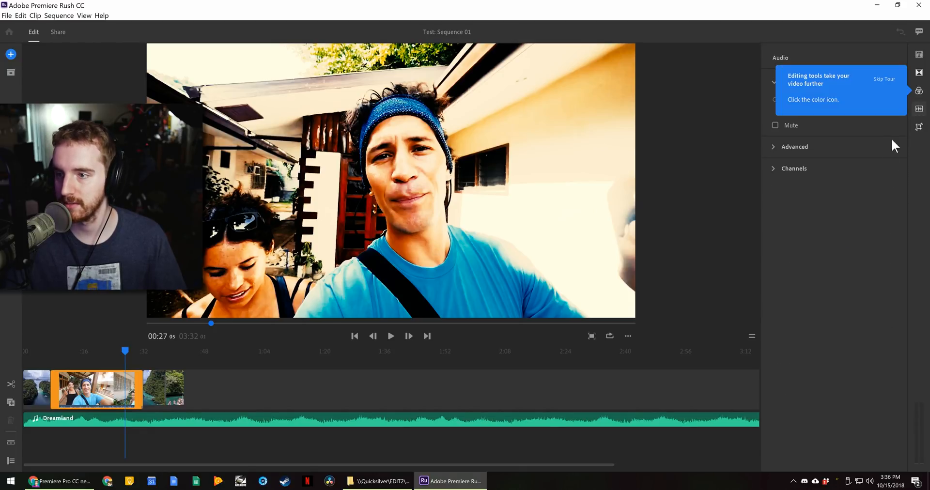
{"action": "left_click", "coordinate": [919, 93]}
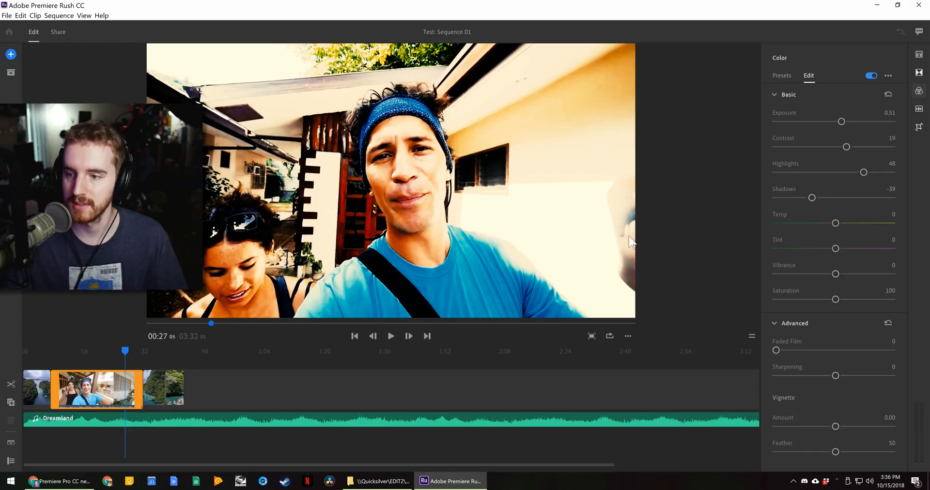
{"action": "left_click", "coordinate": [778, 77]}
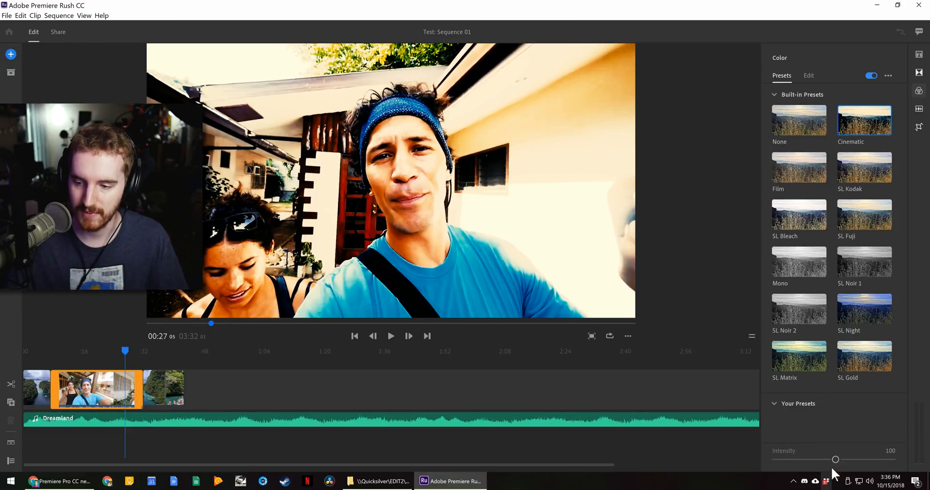
{"action": "mouse_move", "coordinate": [845, 459]}
{"action": "left_mouse_down"}
{"action": "mouse_move", "coordinate": [857, 459]}
{"action": "mouse_move", "coordinate": [842, 459]}
{"action": "left_mouse_up"}
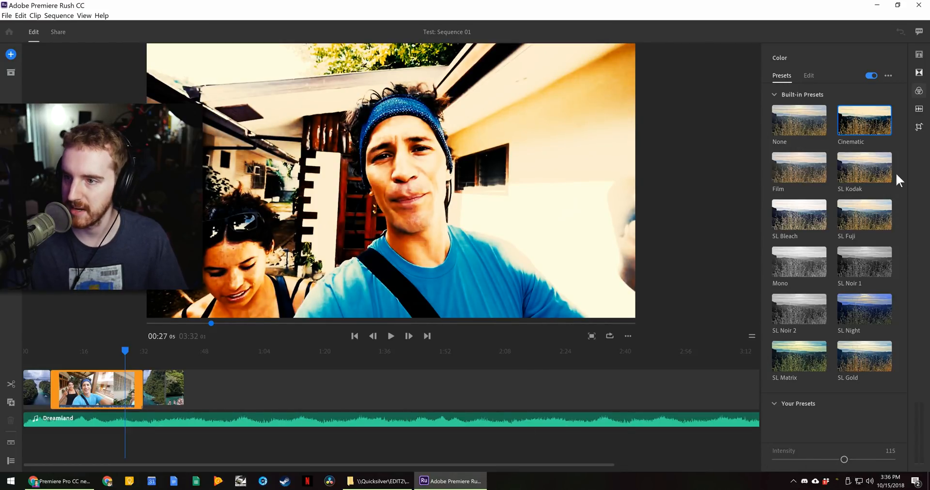
{"action": "left_click", "coordinate": [803, 122]}
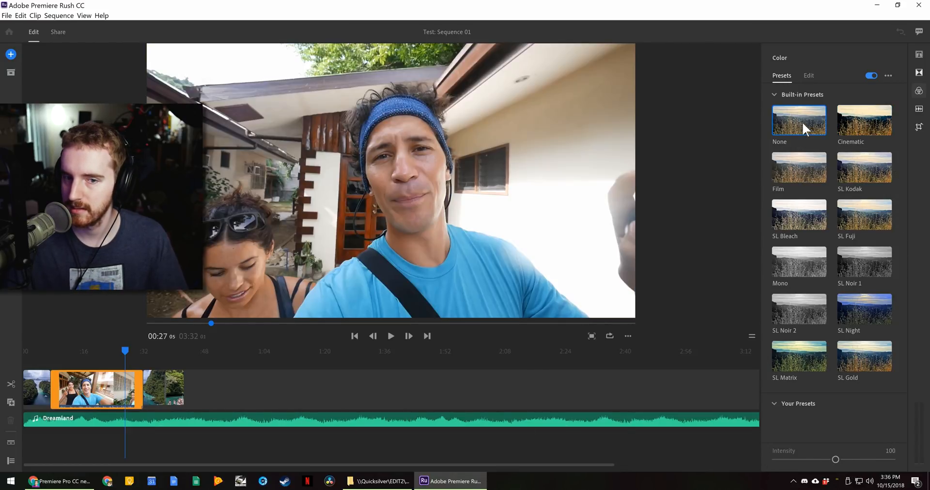
- Reapply the Cinematic built-in preset to the selfie clip
{"action": "left_click", "coordinate": [919, 109]}
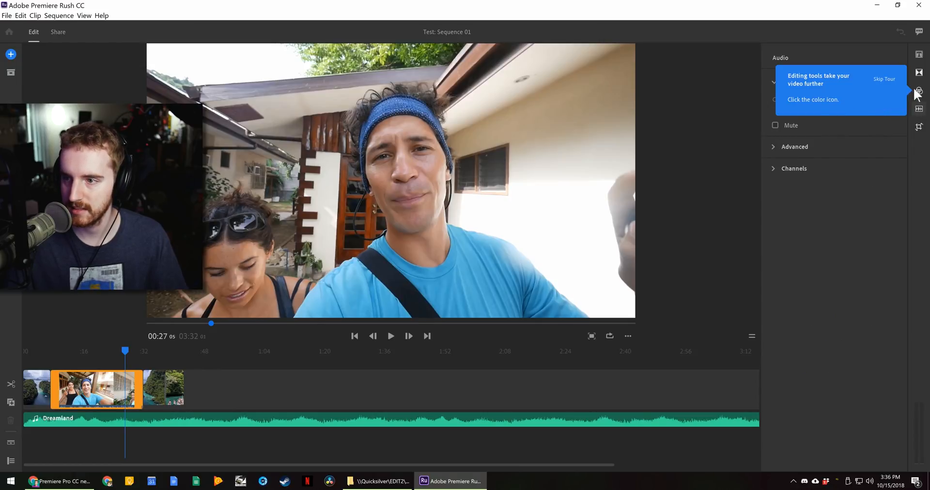
{"action": "left_click", "coordinate": [915, 91]}
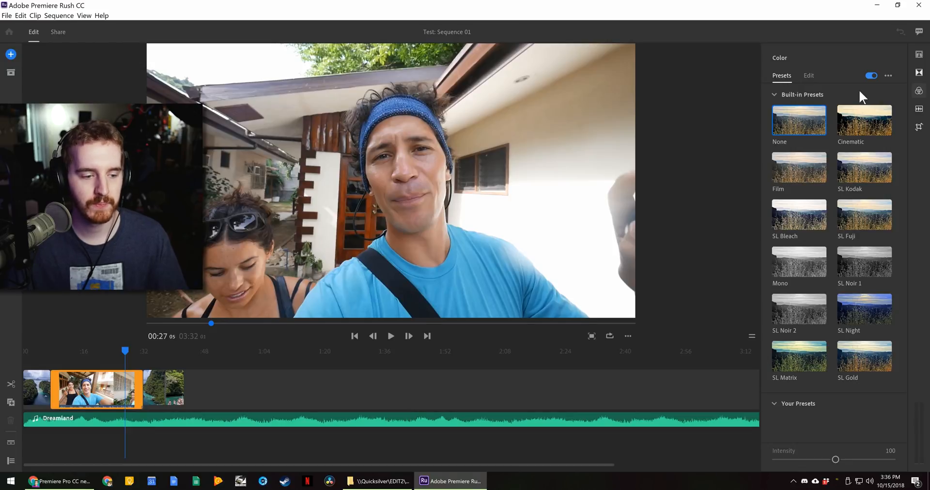
{"action": "left_click", "coordinate": [918, 109]}
{"action": "left_click", "coordinate": [917, 91]}
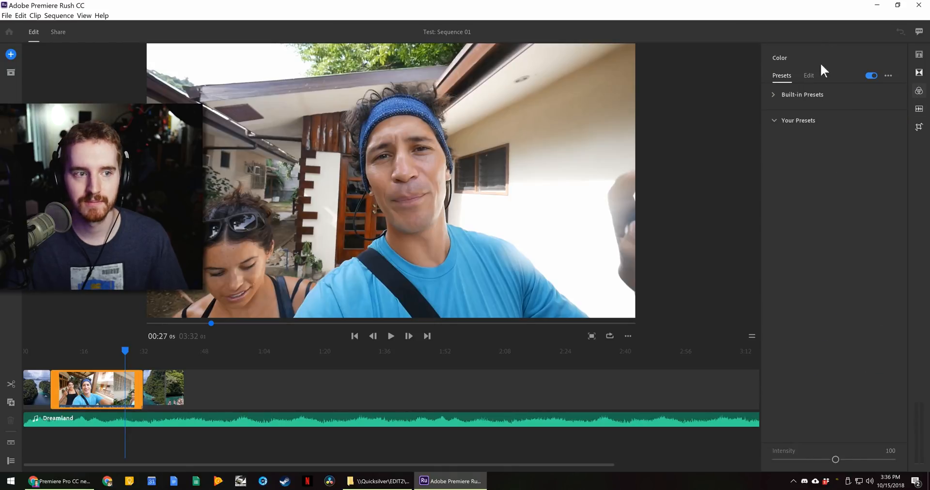
{"action": "left_click", "coordinate": [919, 91]}
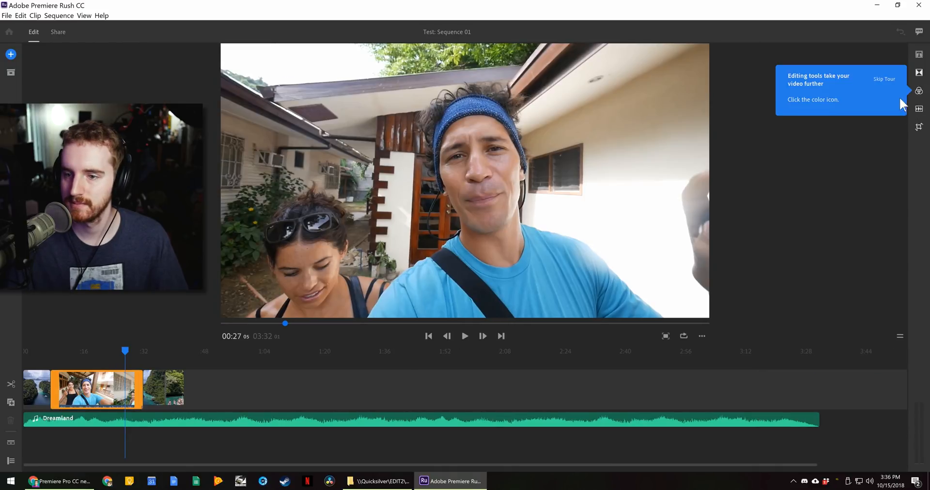
{"action": "left_click", "coordinate": [919, 90]}
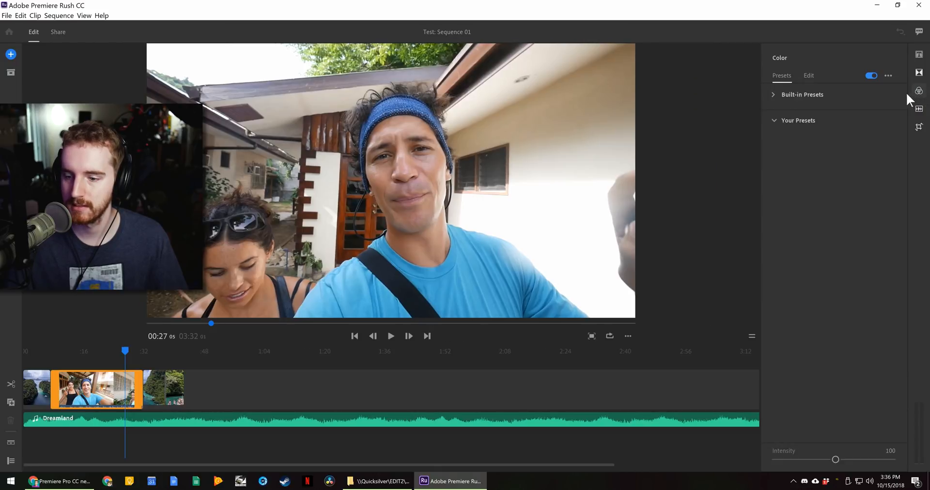
{"action": "left_click", "coordinate": [827, 100]}
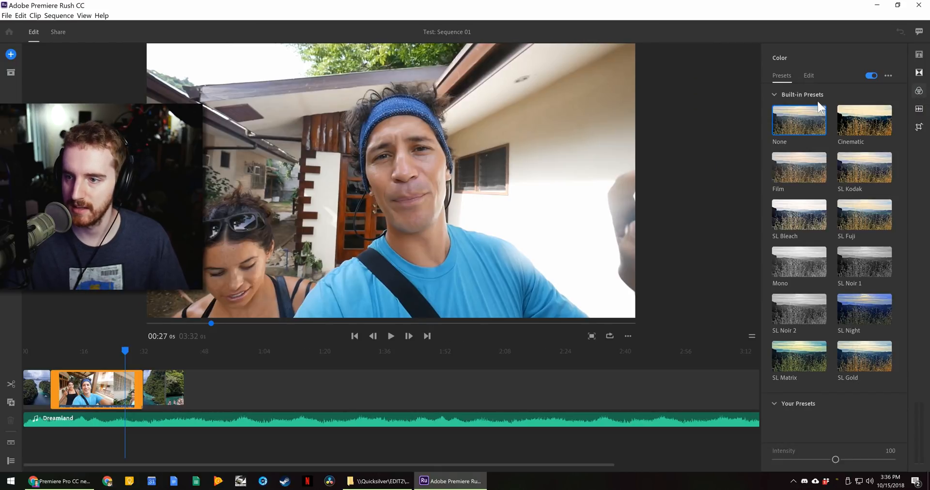
{"action": "left_click", "coordinate": [872, 133]}
- Try skipping the guided tour, continue it once, then choose Skip Tour again
{"action": "left_click", "coordinate": [919, 108]}
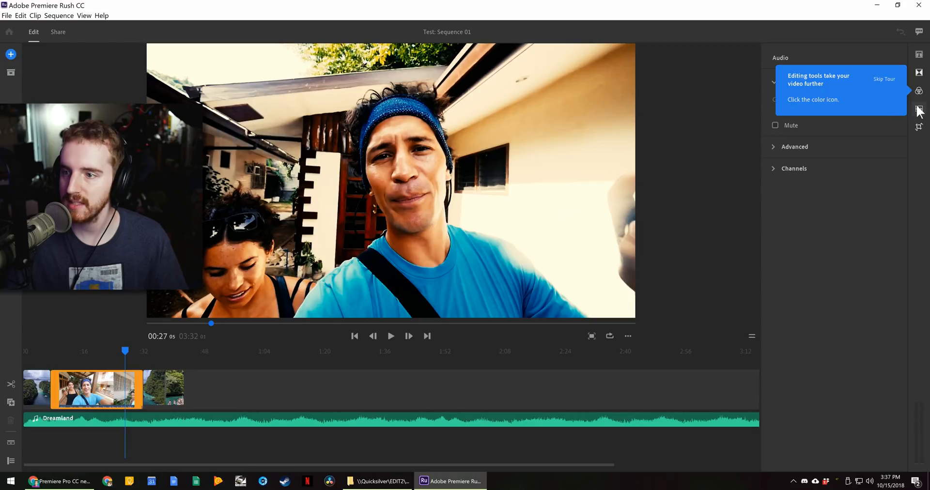
{"action": "left_click", "coordinate": [884, 80]}
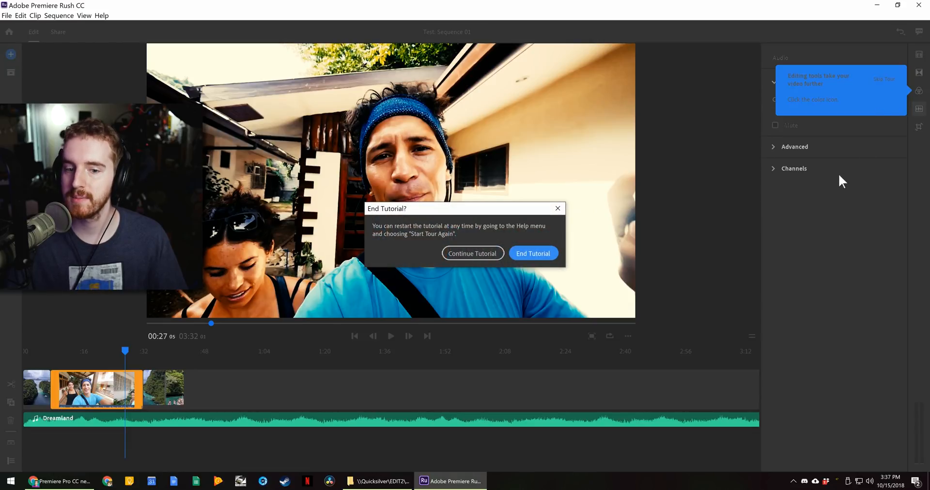
{"action": "left_click", "coordinate": [500, 251]}
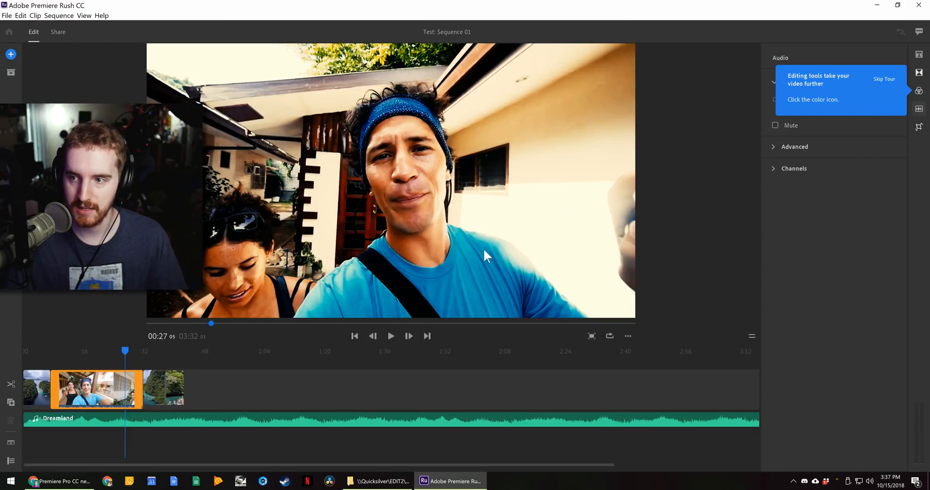
{"action": "left_click", "coordinate": [918, 91]}
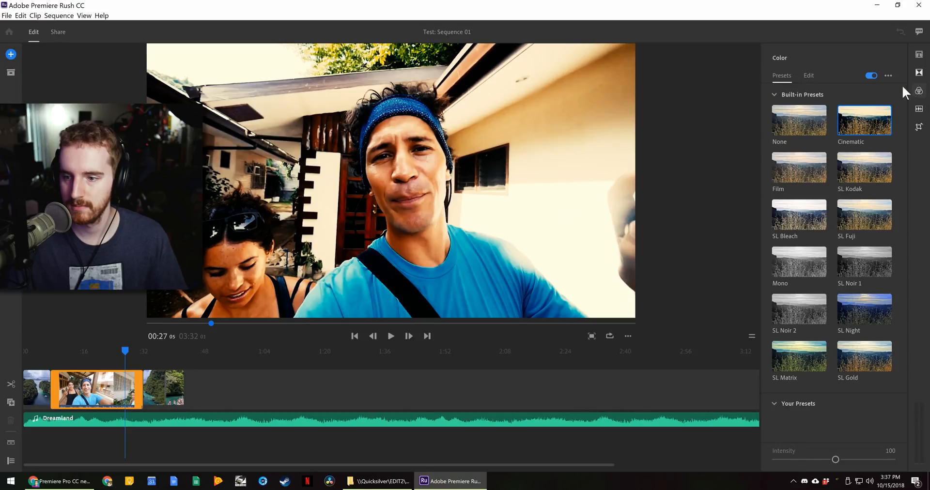
{"action": "left_click", "coordinate": [916, 107]}
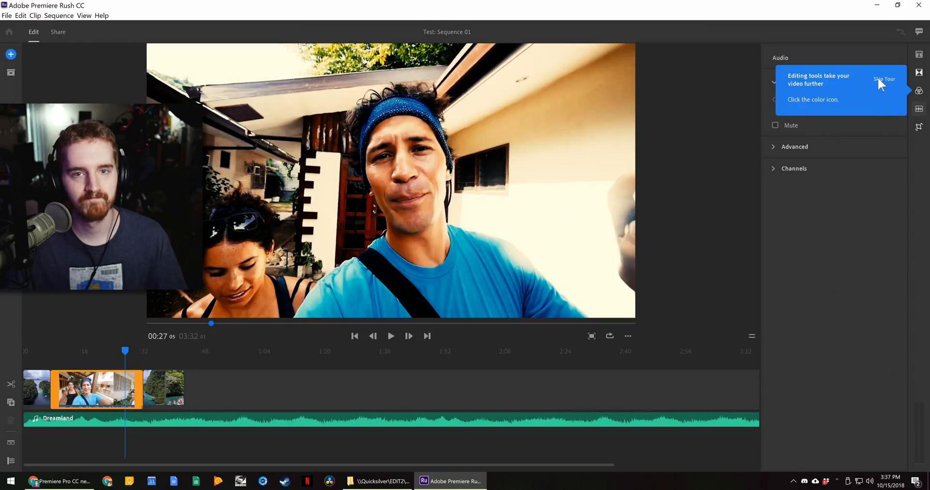
{"action": "left_click", "coordinate": [878, 79]}
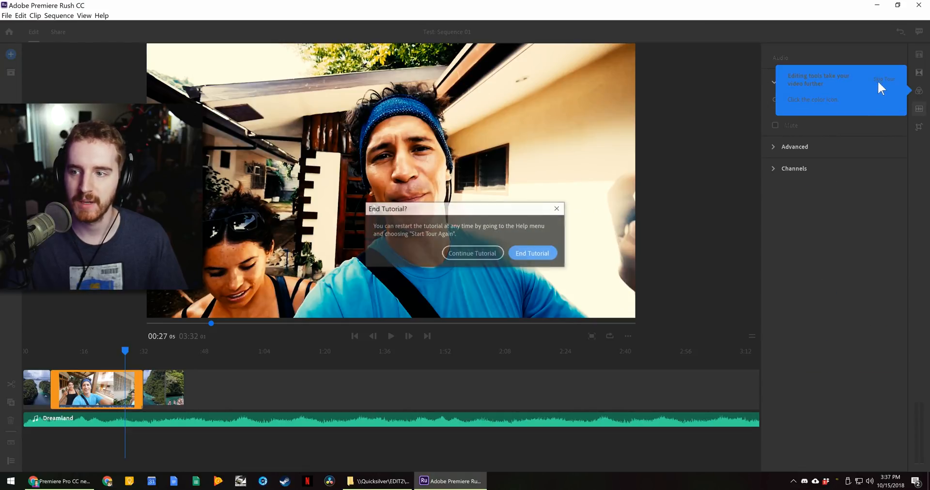
- End the tutorial and raise the selfie clip's volume from 50 to 58
{"action": "left_click", "coordinate": [533, 252]}
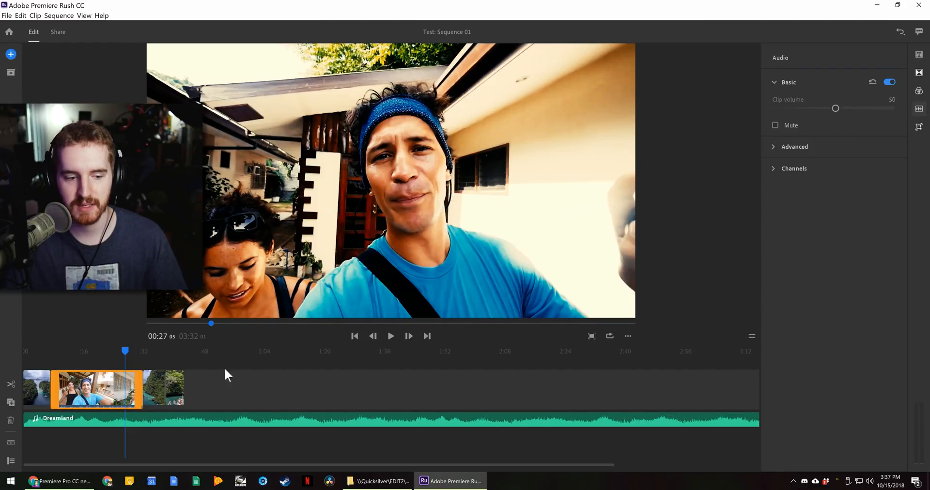
{"action": "left_click_drag", "start_coordinate": [836, 109], "coordinate": [845, 109]}
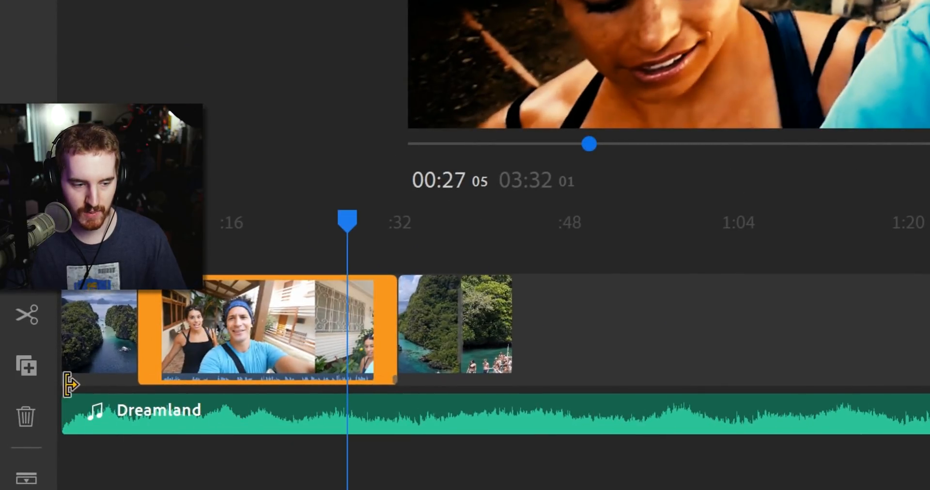
{"action": "scroll", "coordinate": [485, 349], "scroll_direction": "right", "scroll_amount": 2}
{"action": "scroll", "coordinate": [484, 349], "scroll_direction": "right", "scroll_amount": 2}
{"action": "scroll", "coordinate": [484, 349], "scroll_direction": "left", "scroll_amount": 3}
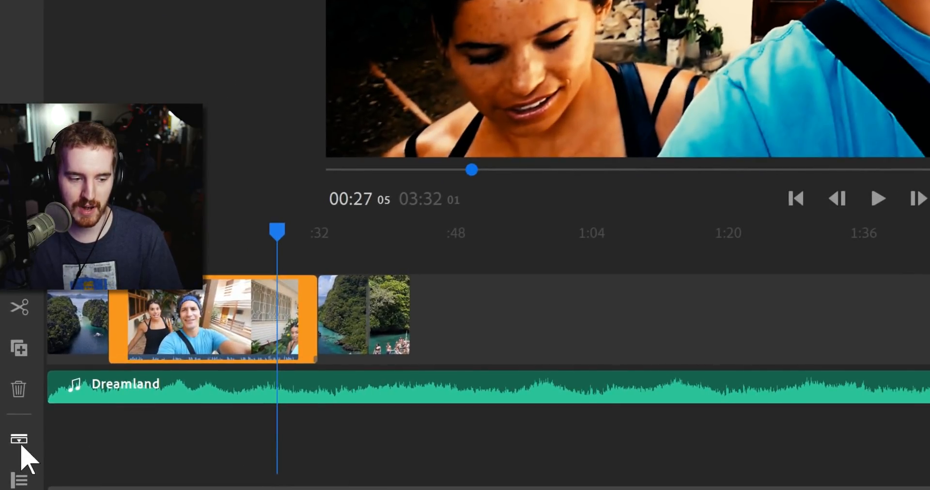
- Expand the selfie clip's audio into its own waveform track beneath it
{"action": "left_click", "coordinate": [20, 442]}
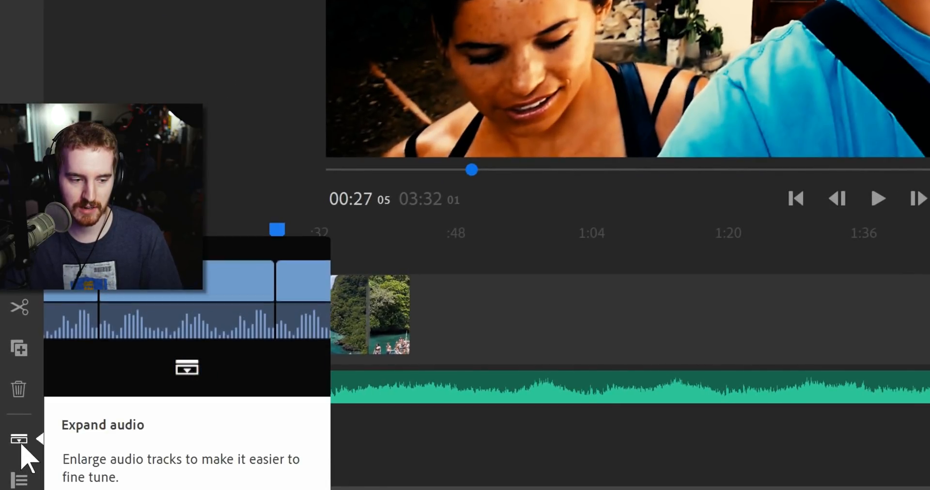
{"action": "left_click", "coordinate": [19, 439]}
{"action": "left_click", "coordinate": [19, 439]}
{"action": "left_click", "coordinate": [182, 342]}
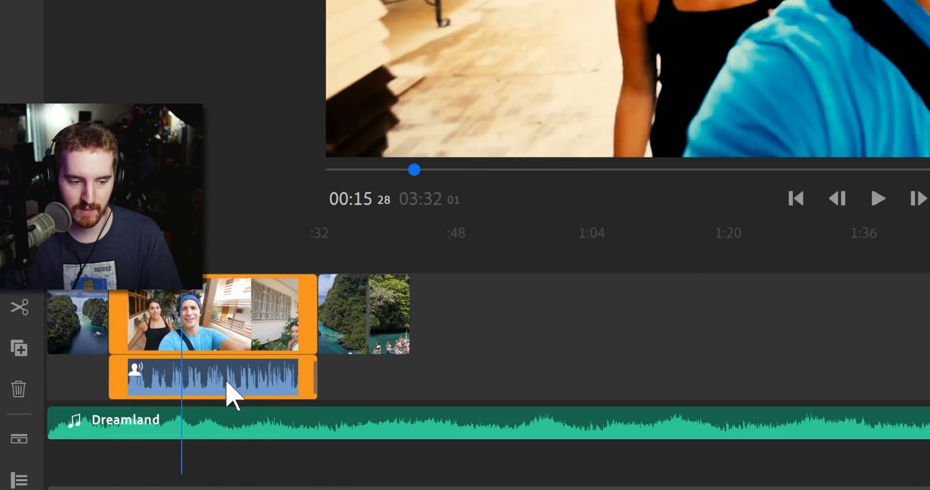
{"action": "left_click", "coordinate": [361, 334]}
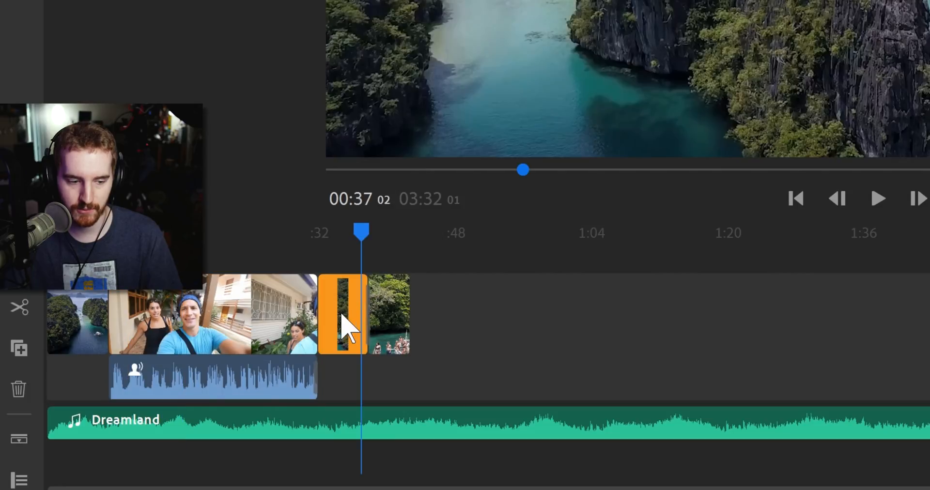
{"action": "left_click", "coordinate": [14, 437]}
{"action": "left_click", "coordinate": [14, 438]}
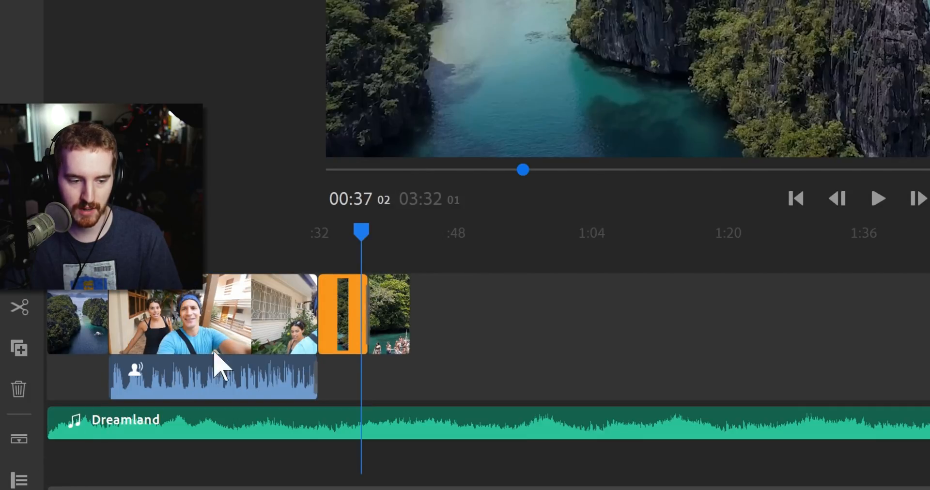
- Reselect the selfie clip with the playhead at 00:18 and show the track controls
{"action": "left_click", "coordinate": [249, 301]}
{"action": "left_click", "coordinate": [178, 312]}
{"action": "left_click", "coordinate": [72, 329]}
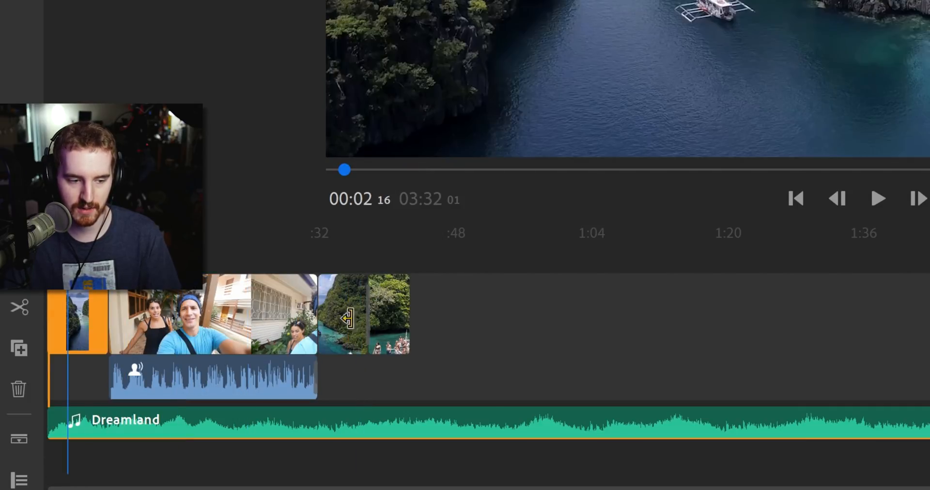
{"action": "left_click", "coordinate": [247, 321]}
{"action": "left_click", "coordinate": [200, 320]}
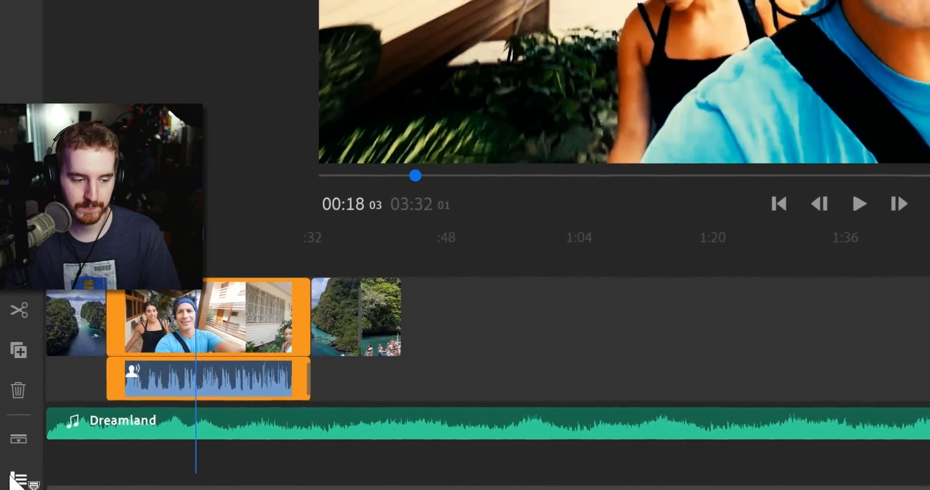
{"action": "left_click", "coordinate": [14, 479]}
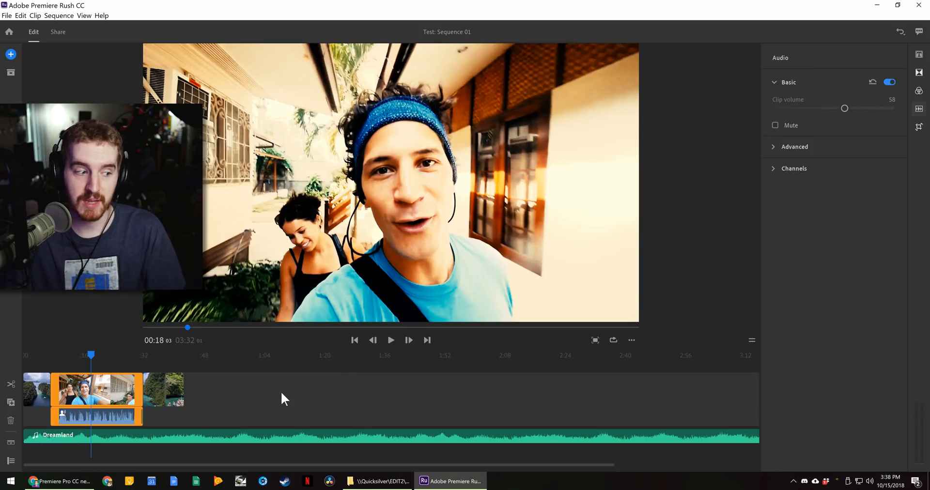
- Turn on auto ducking for the Dreamland music, reducing it by 87 under the selfie audio
{"action": "left_click", "coordinate": [795, 146]}
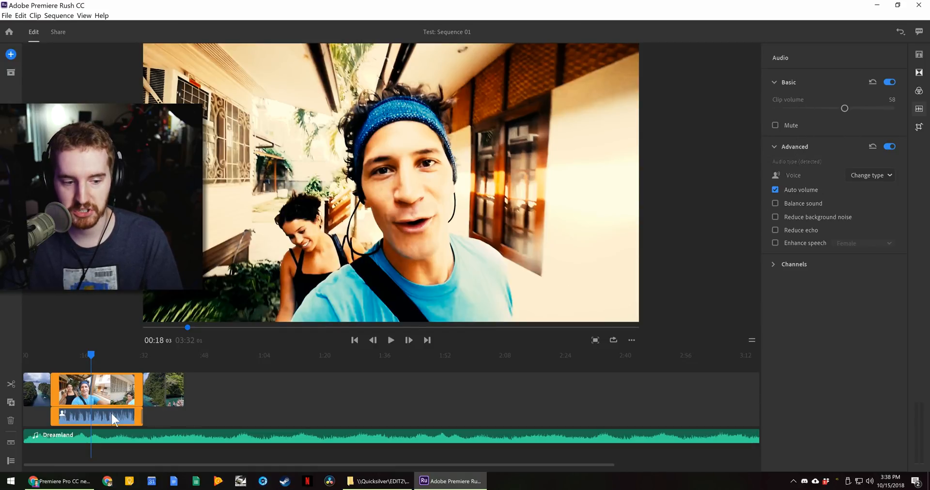
{"action": "left_click_drag", "start_coordinate": [123, 430], "coordinate": [113, 403]}
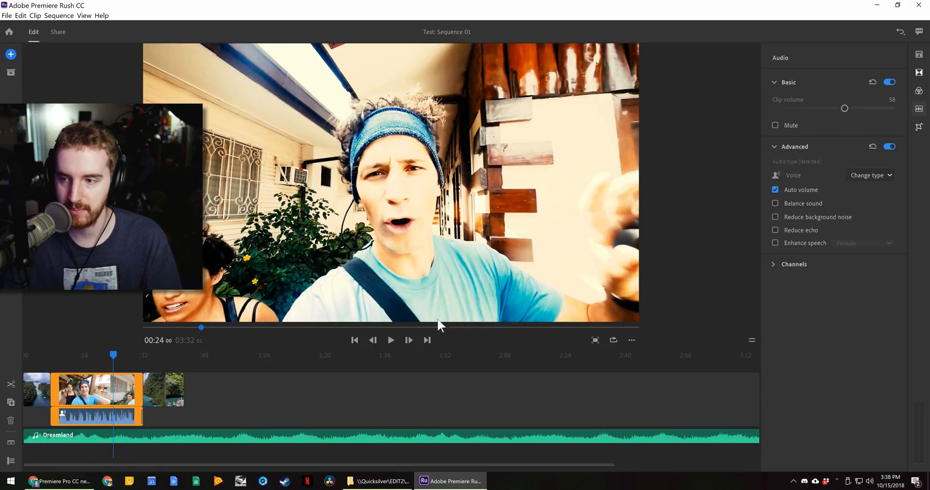
{"action": "left_click", "coordinate": [863, 175]}
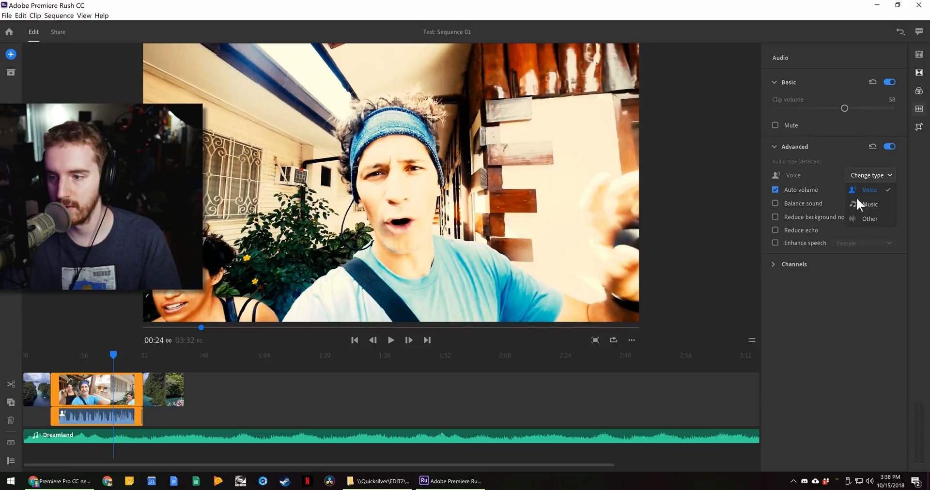
{"action": "left_click", "coordinate": [859, 173]}
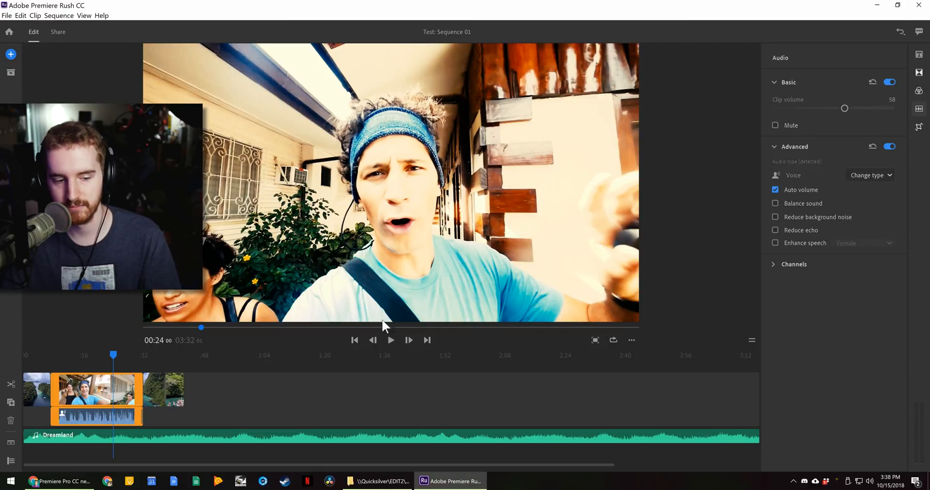
{"action": "left_click", "coordinate": [171, 440]}
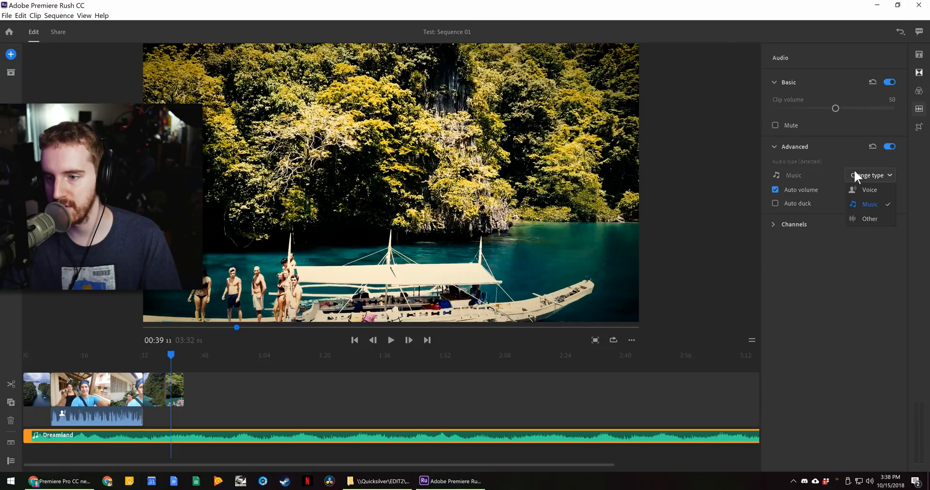
{"action": "left_click", "coordinate": [776, 203]}
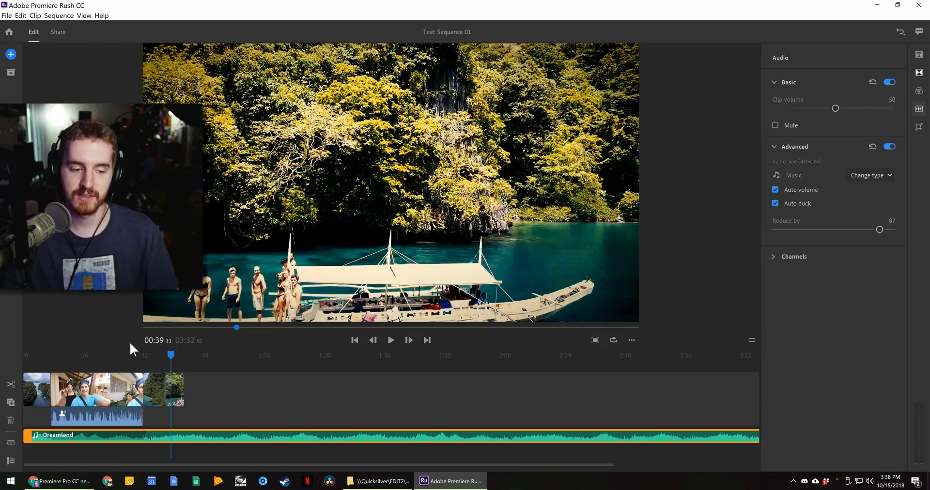
- Inspect the first two clips' audio, then view Dreamland's left and right channel levels
{"action": "left_click", "coordinate": [45, 367]}
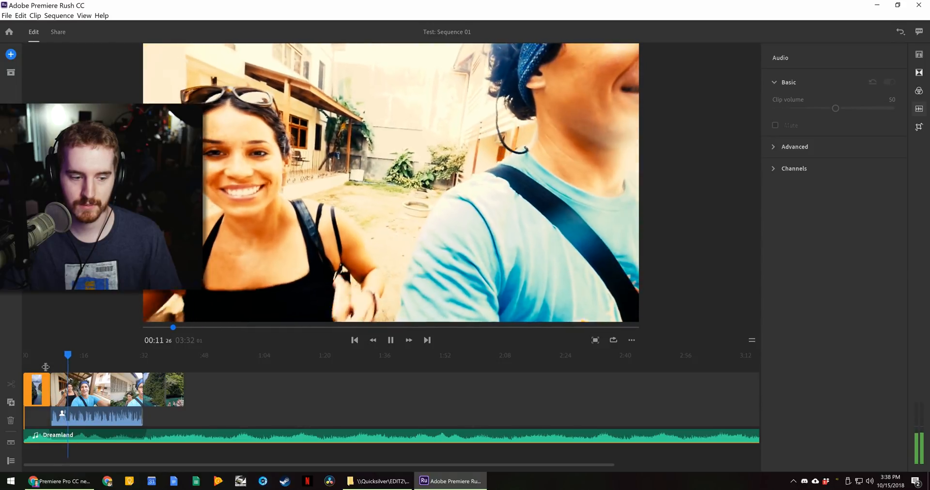
{"action": "left_click", "coordinate": [102, 398]}
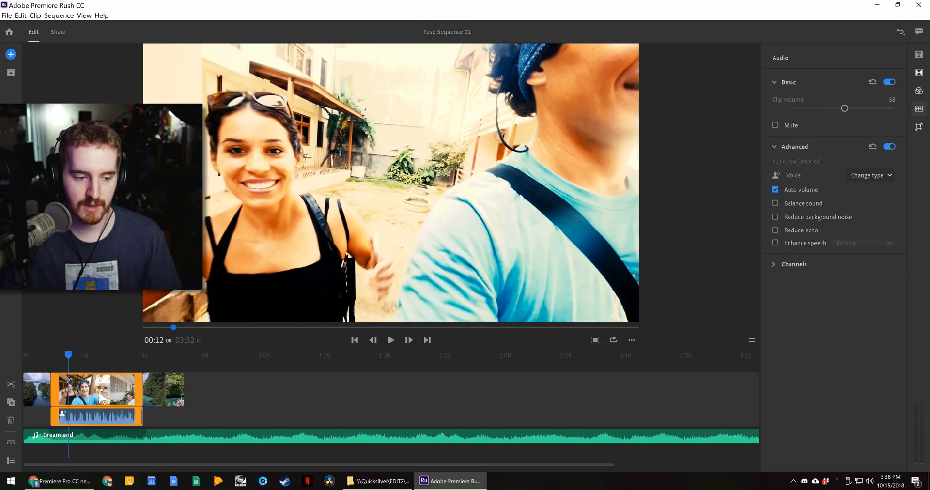
{"action": "left_click", "coordinate": [36, 436]}
{"action": "left_click", "coordinate": [10, 441]}
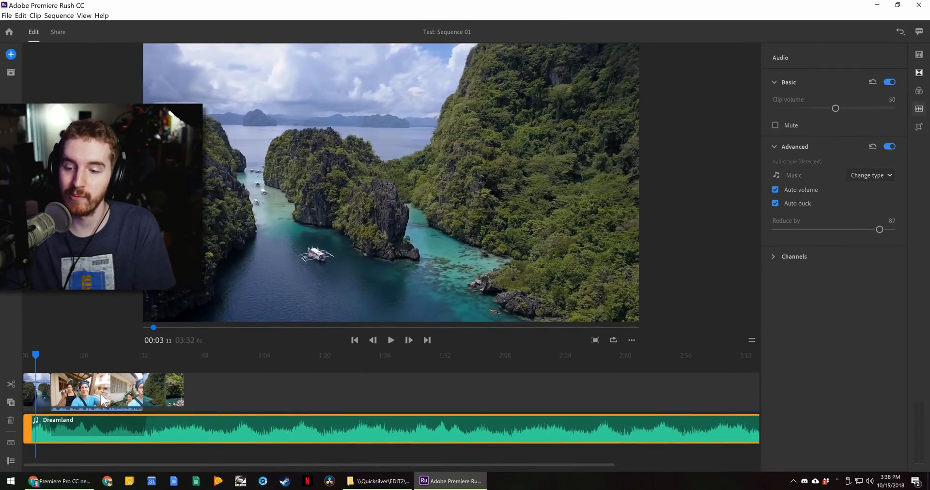
{"action": "left_click", "coordinate": [805, 256]}
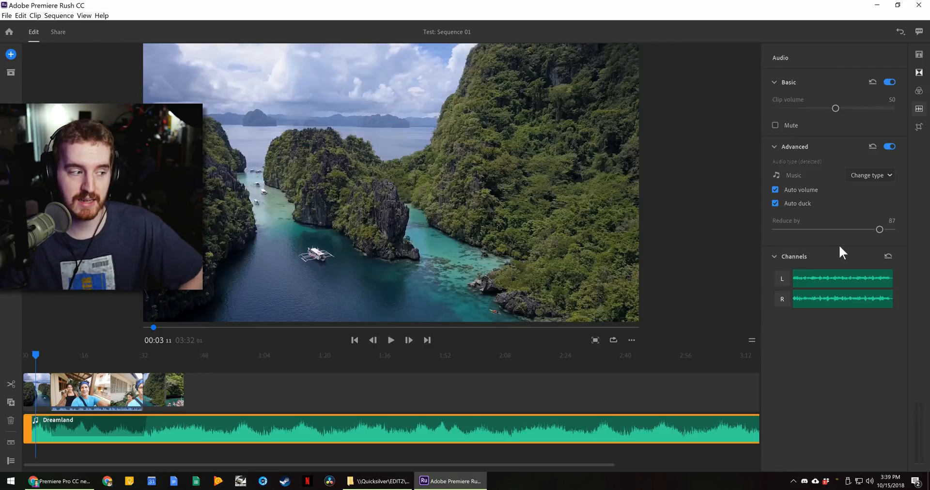
{"action": "left_click", "coordinate": [919, 128]}
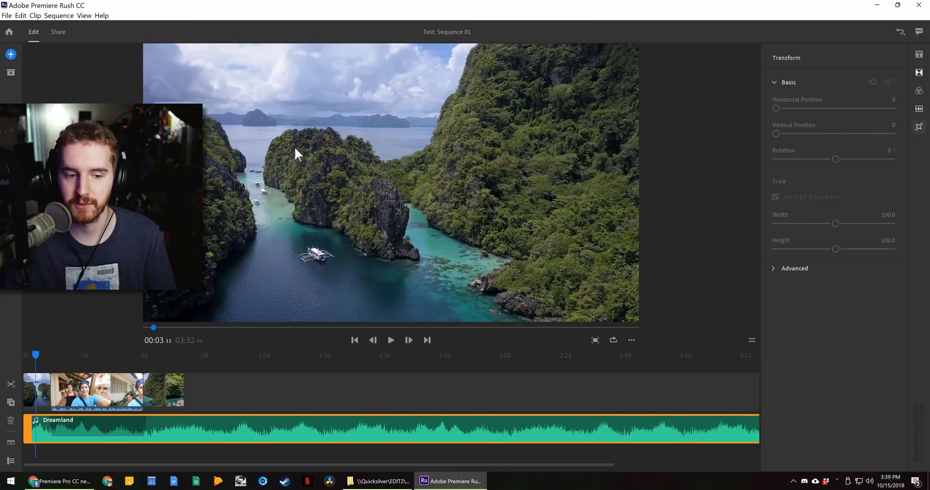
- Shift the aerial clip at 00:35 to horizontal position 1051 and rotate it 7°
{"action": "left_click", "coordinate": [156, 380]}
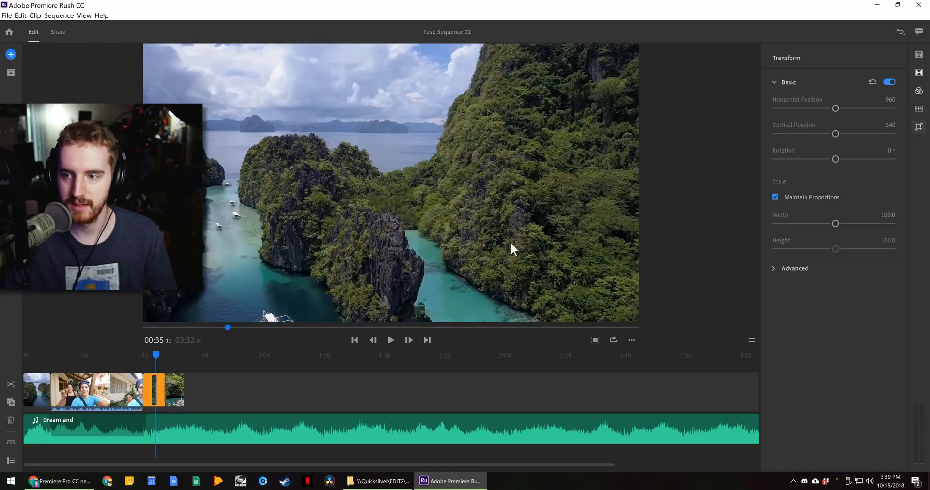
{"action": "mouse_move", "coordinate": [836, 108]}
{"action": "left_mouse_down"}
{"action": "mouse_move", "coordinate": [849, 106]}
{"action": "mouse_move", "coordinate": [836, 110]}
{"action": "left_mouse_up"}
{"action": "left_click_drag", "start_coordinate": [834, 158], "coordinate": [836, 158]}
{"action": "left_click_drag", "start_coordinate": [829, 223], "coordinate": [858, 226]}
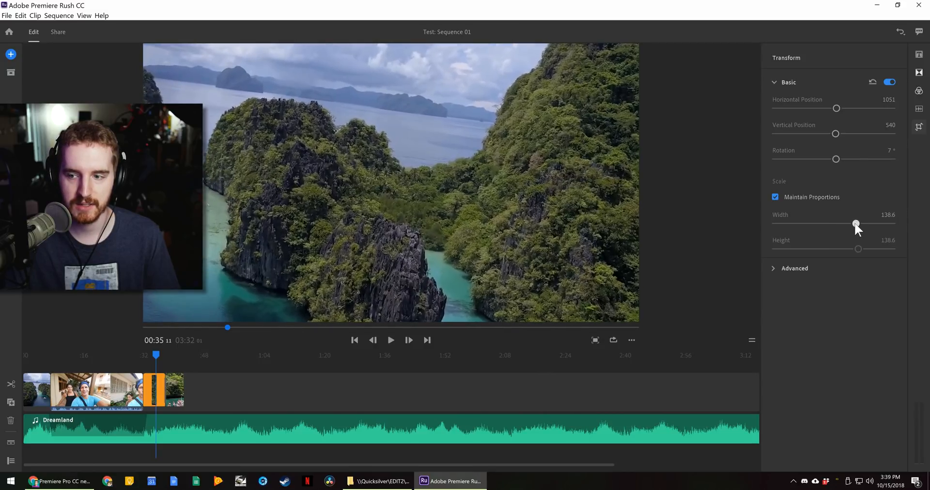
{"action": "left_click", "coordinate": [826, 267]}
- Scale the aerial clip back to about 98.4 and feather its edges to about 62
{"action": "scroll", "coordinate": [818, 343], "scroll_direction": "down", "scroll_amount": 1}
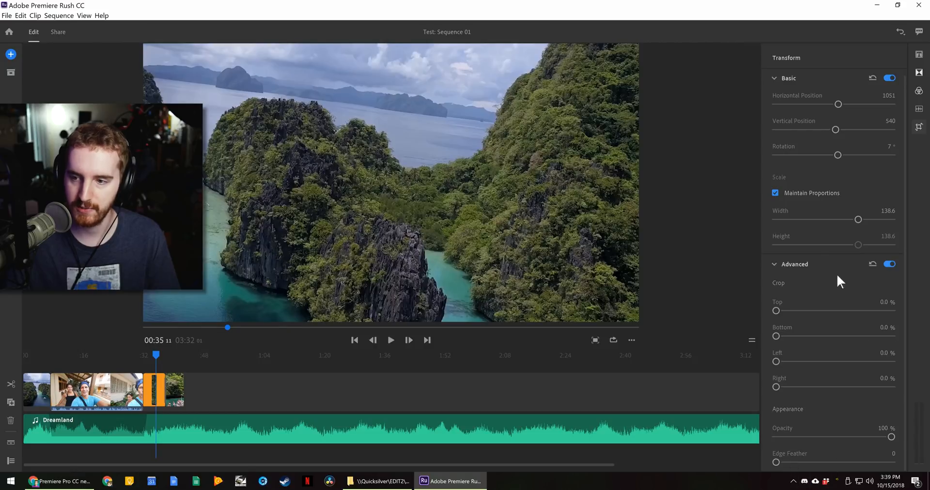
{"action": "scroll", "coordinate": [822, 217], "scroll_direction": "up", "scroll_amount": 1}
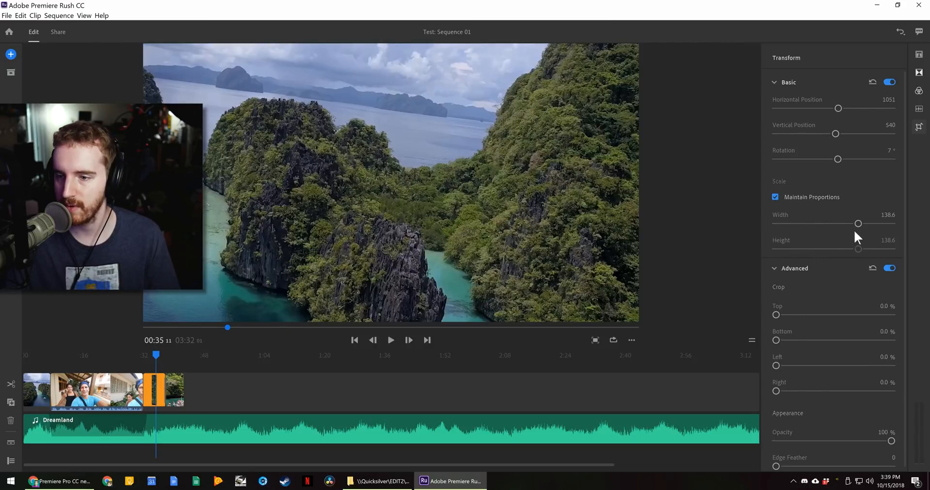
{"action": "left_click_drag", "start_coordinate": [855, 224], "coordinate": [834, 224]}
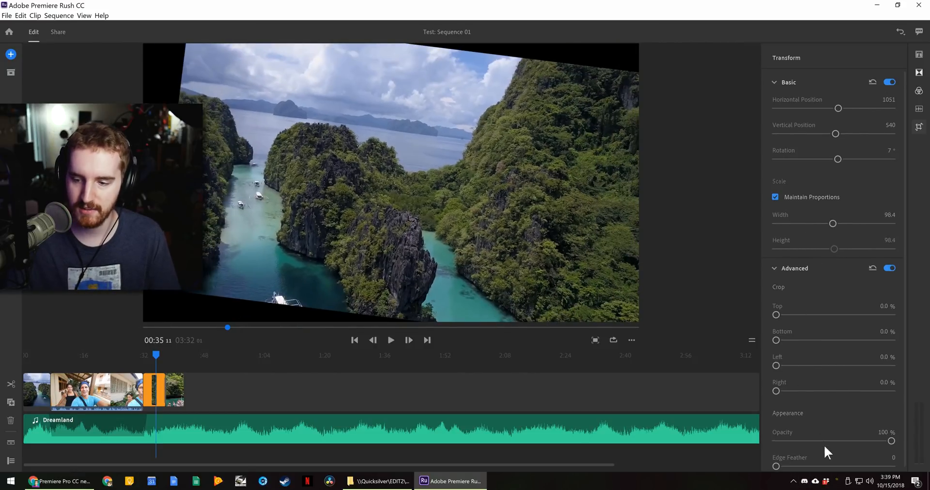
{"action": "left_click_drag", "start_coordinate": [777, 466], "coordinate": [845, 464]}
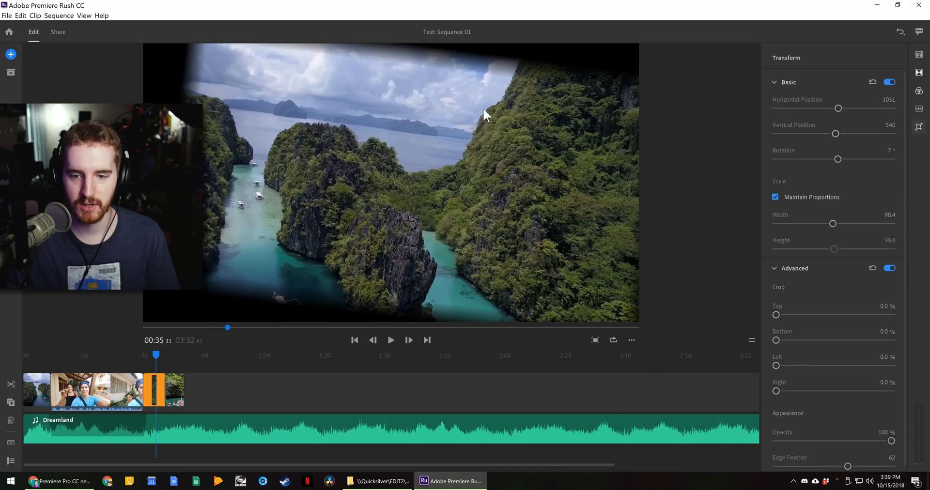
{"action": "left_click", "coordinate": [918, 74]}
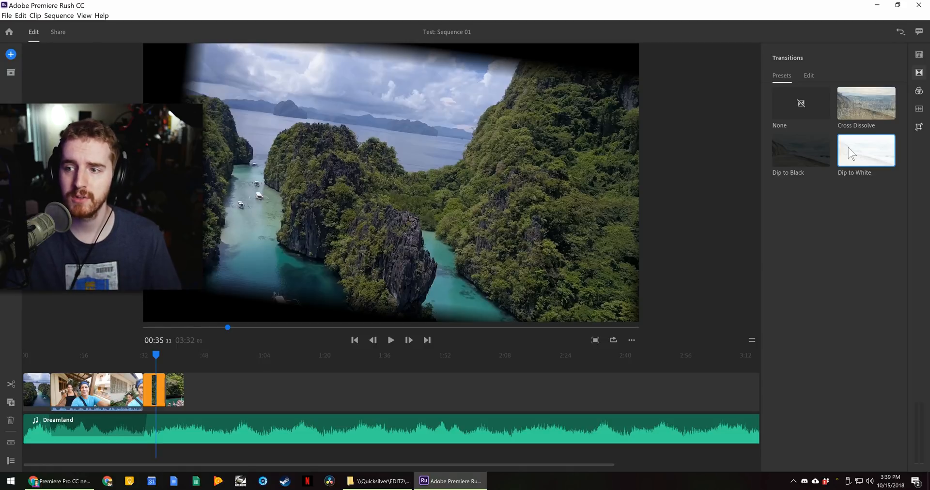
- Check the Dip to White transition's 0.50 sec duration, then return to the presets
{"action": "left_click", "coordinate": [808, 76]}
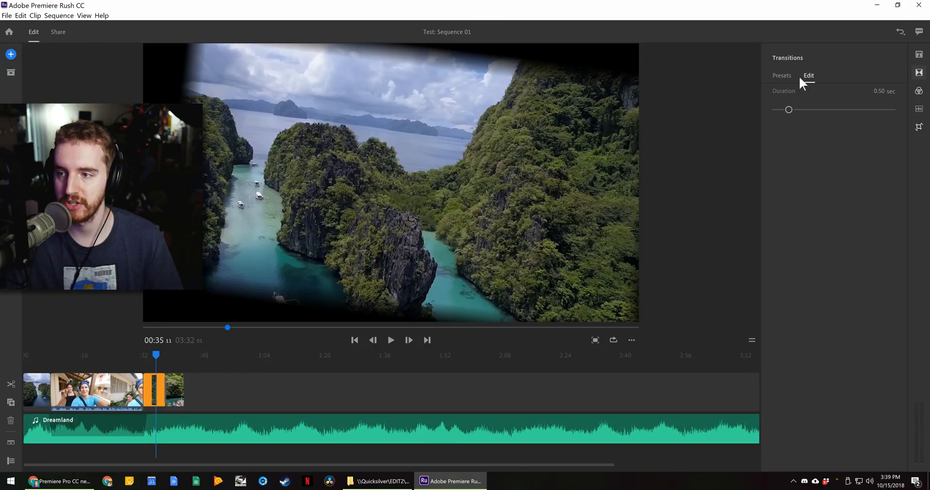
{"action": "left_click", "coordinate": [782, 75]}
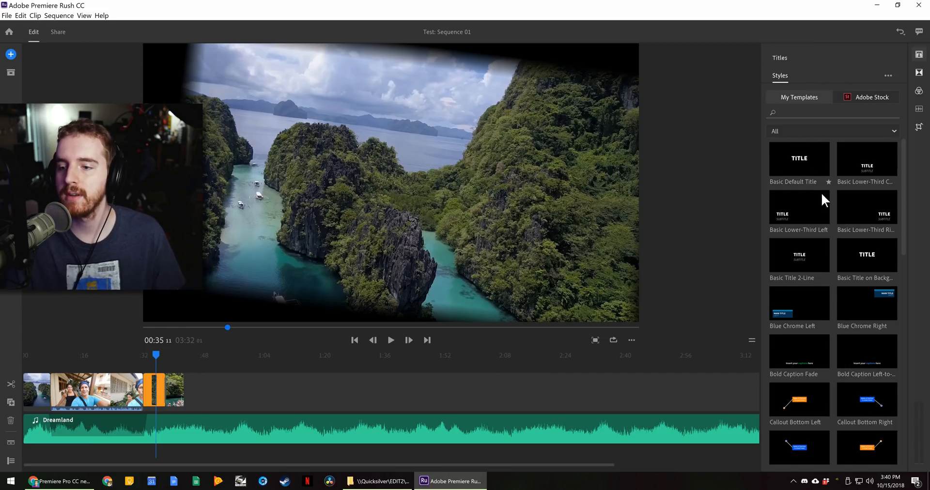
- Replace a Callout Top Left title with Modern Right over the aerial clip near 00:36
{"action": "scroll", "coordinate": [817, 196], "scroll_direction": "down", "scroll_amount": 2}
{"action": "scroll", "coordinate": [819, 216], "scroll_direction": "down", "scroll_amount": 6}
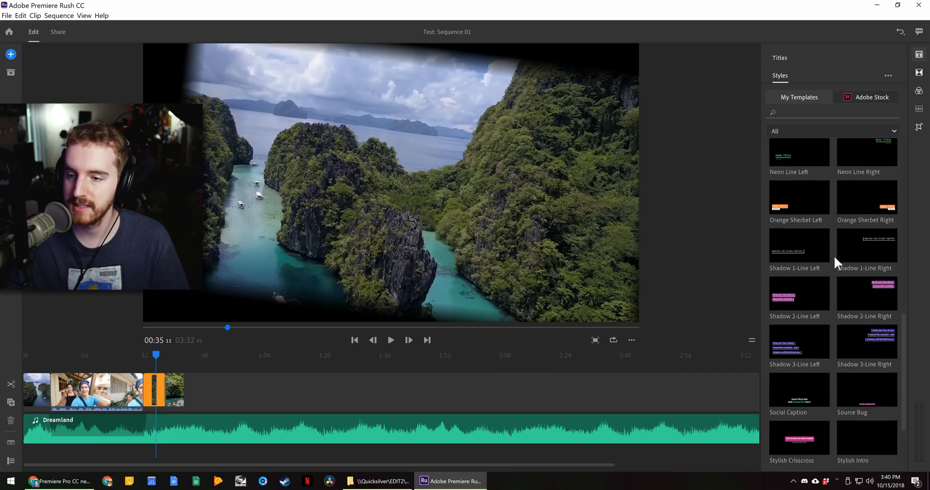
{"action": "scroll", "coordinate": [834, 257], "scroll_direction": "up", "scroll_amount": 10}
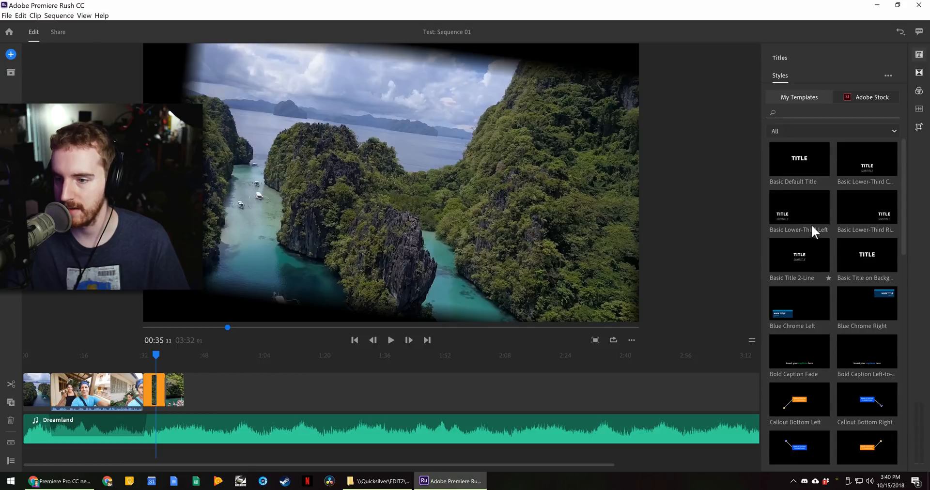
{"action": "scroll", "coordinate": [859, 277], "scroll_direction": "down", "scroll_amount": 5}
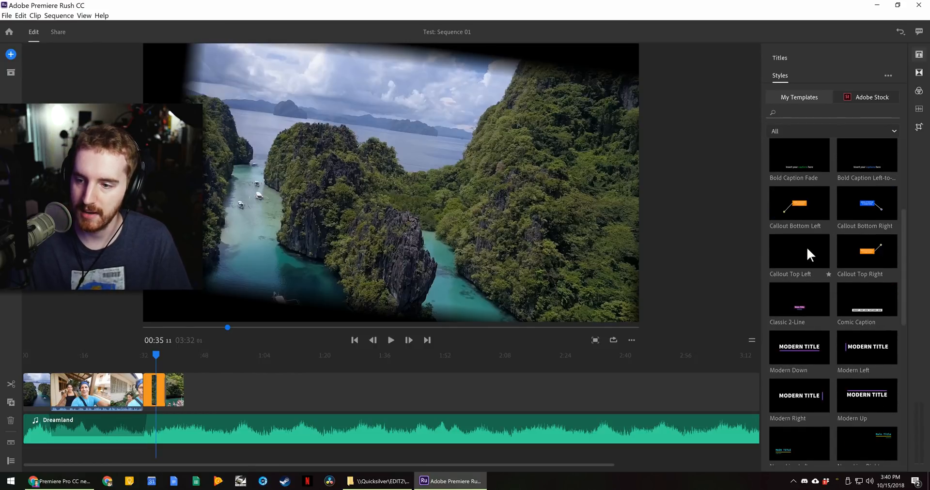
{"action": "left_click_drag", "start_coordinate": [728, 247], "coordinate": [264, 226]}
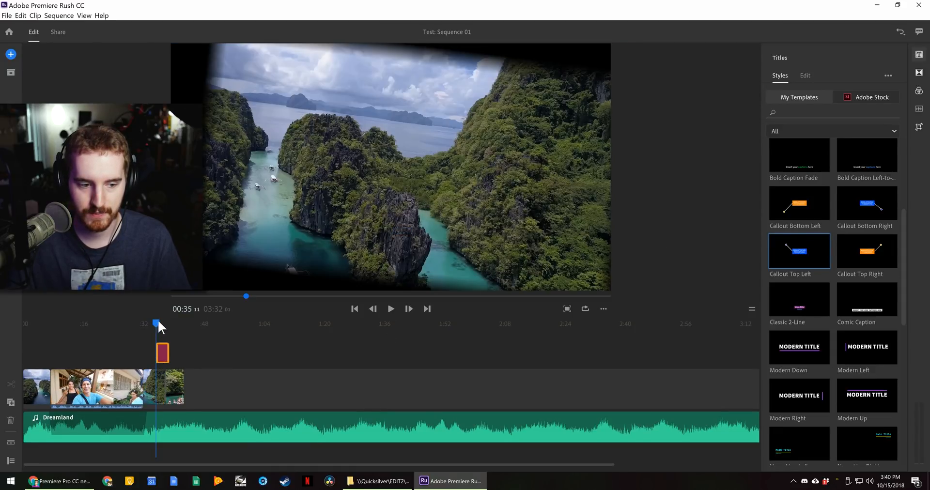
{"action": "left_click", "coordinate": [158, 323]}
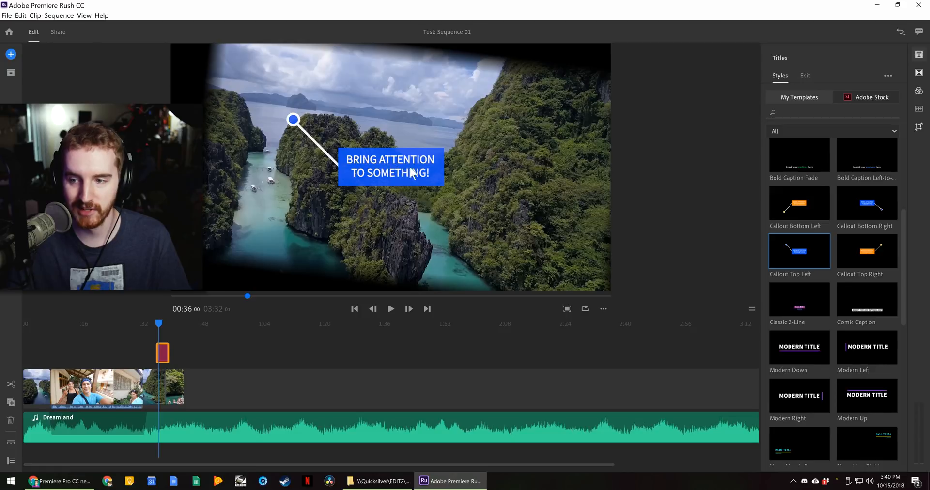
{"action": "scroll", "coordinate": [824, 392], "scroll_direction": "down", "scroll_amount": 10}
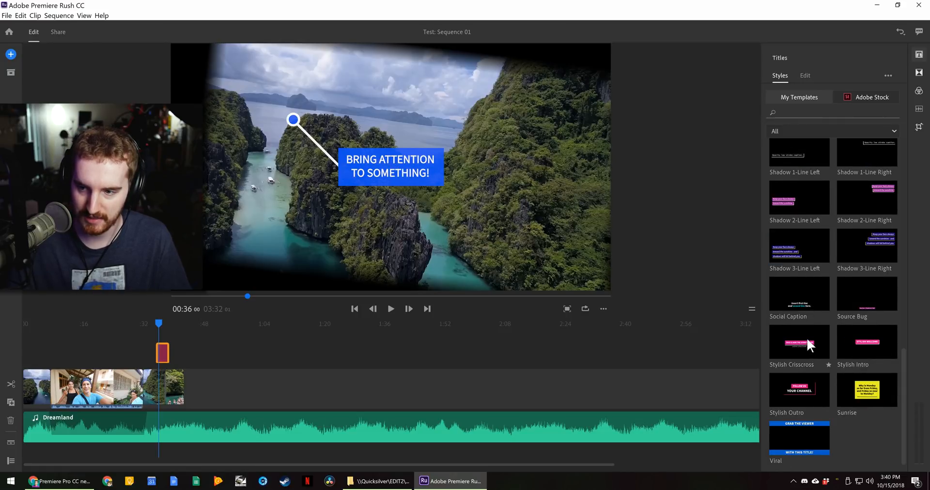
{"action": "scroll", "coordinate": [808, 344], "scroll_direction": "up", "scroll_amount": 4}
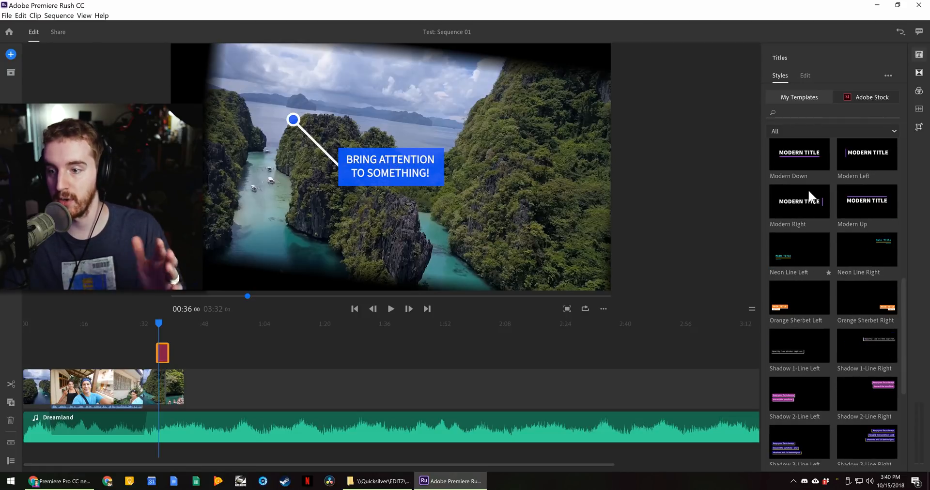
{"action": "left_click_drag", "start_coordinate": [809, 206], "coordinate": [430, 249]}
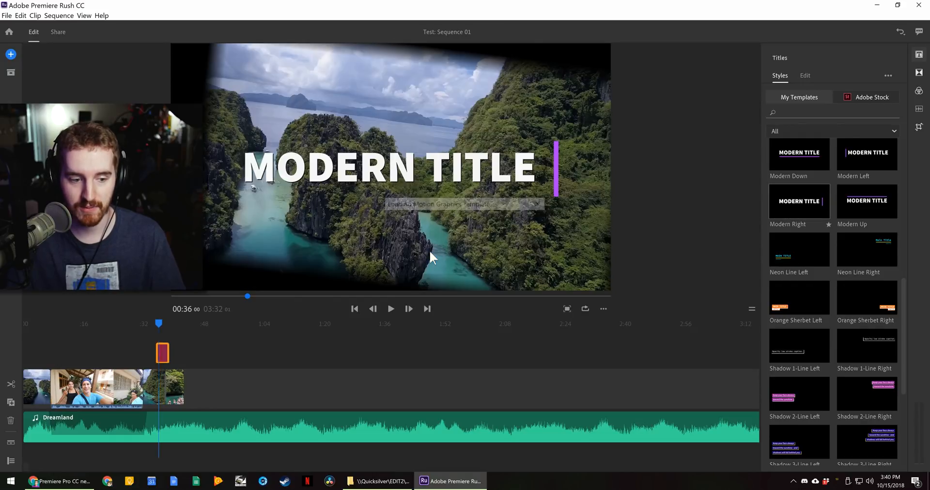
{"action": "left_click", "coordinate": [156, 321]}
{"action": "mouse_move", "coordinate": [155, 320]}
{"action": "left_mouse_down"}
{"action": "mouse_move", "coordinate": [173, 324]}
{"action": "mouse_move", "coordinate": [158, 324]}
{"action": "left_mouse_up"}
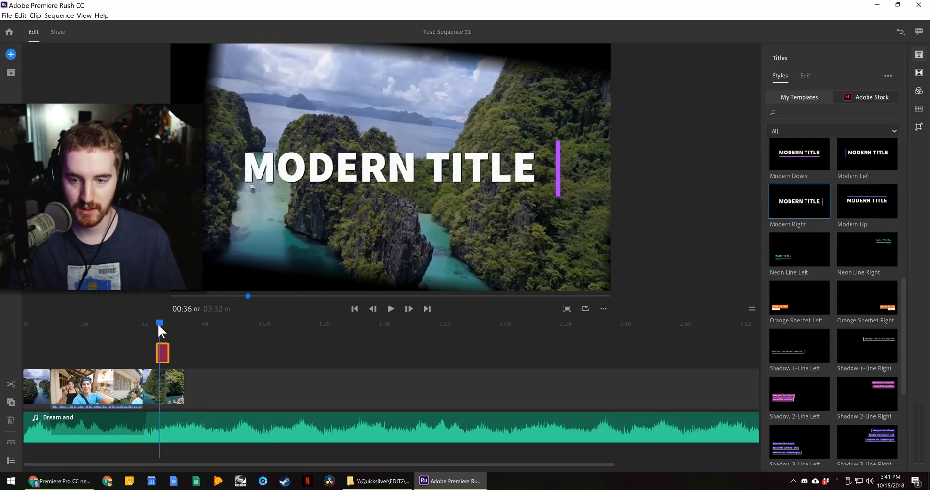
- Place the Viral 'GRAB THE VIEWER' title on the timeline at 00:24
{"action": "scroll", "coordinate": [862, 247], "scroll_direction": "down", "scroll_amount": 5}
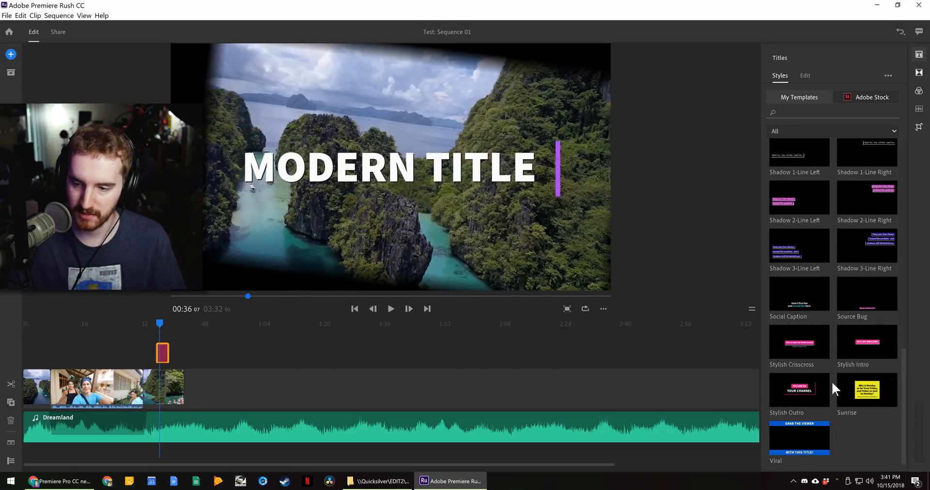
{"action": "left_click_drag", "start_coordinate": [803, 447], "coordinate": [115, 329]}
{"action": "left_click", "coordinate": [115, 325]}
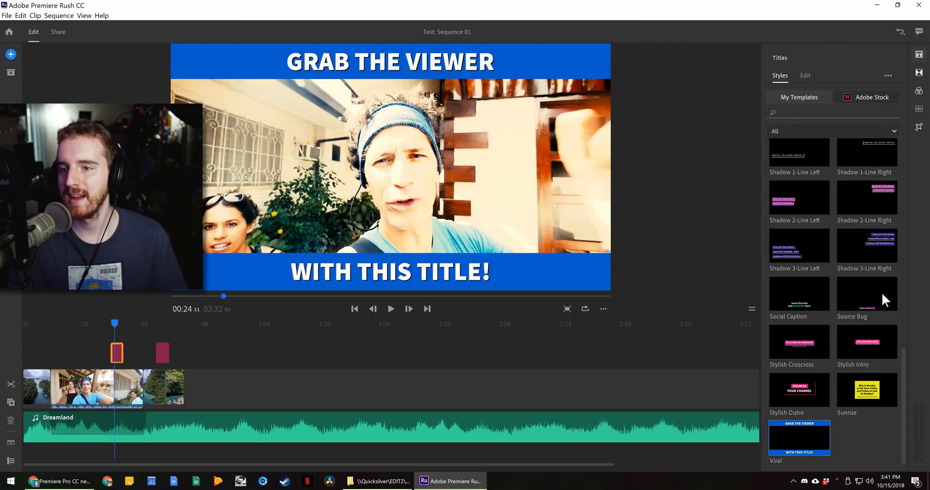
- Set the WITH THIS TITLE! caption font to Source Code Pro
{"action": "scroll", "coordinate": [833, 319], "scroll_direction": "up", "scroll_amount": 10}
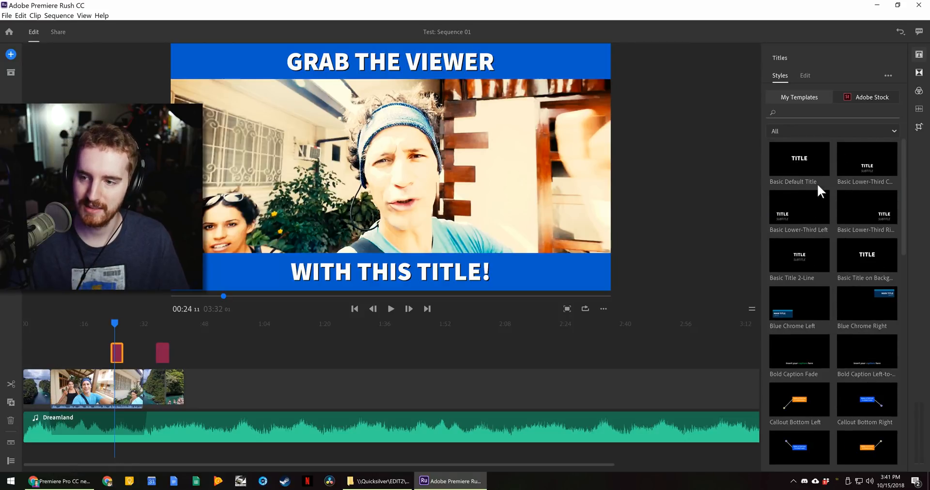
{"action": "left_click", "coordinate": [839, 131]}
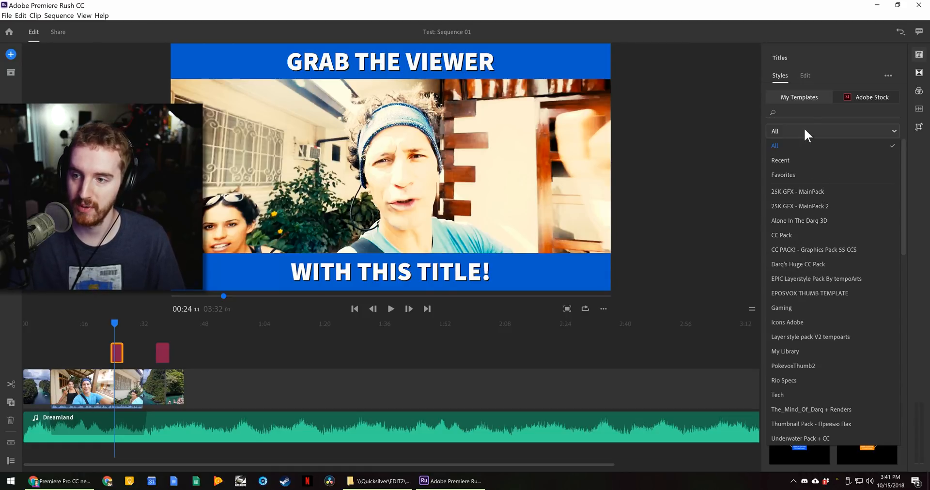
{"action": "left_click", "coordinate": [807, 103]}
{"action": "left_click", "coordinate": [806, 75]}
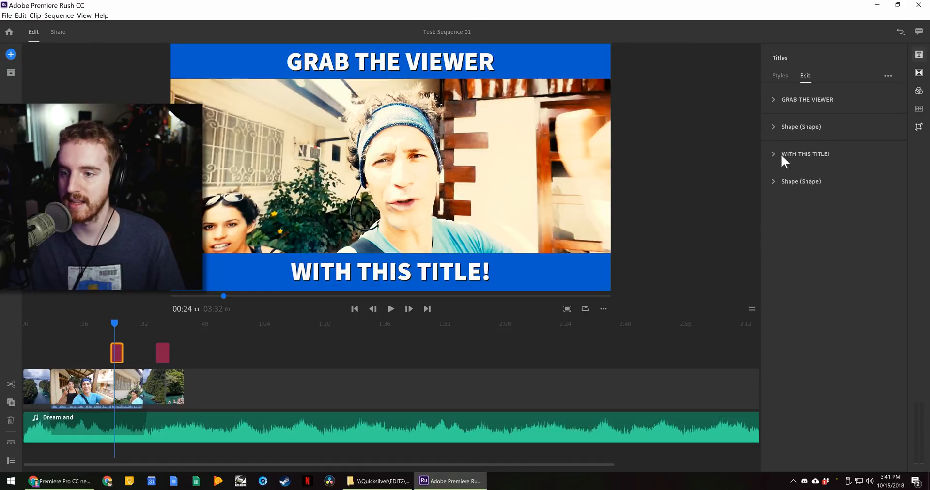
{"action": "left_click", "coordinate": [784, 155]}
{"action": "left_click", "coordinate": [801, 188]}
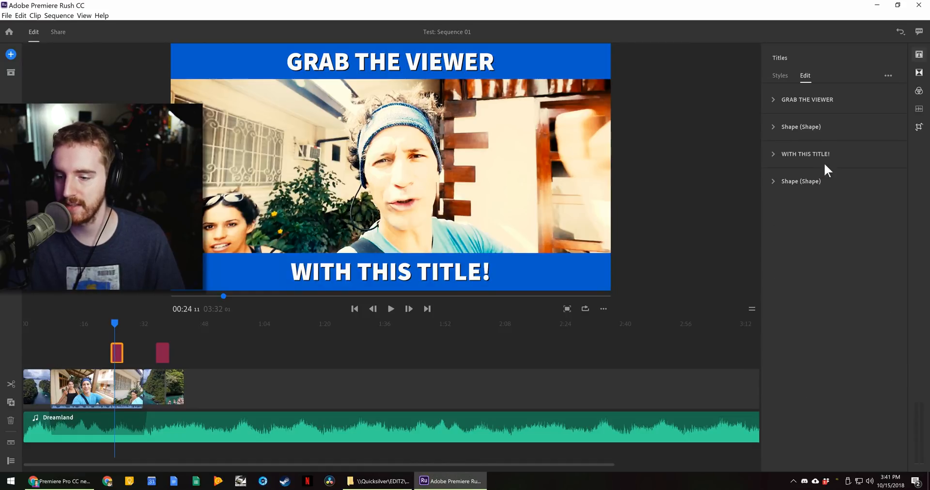
{"action": "left_click", "coordinate": [802, 156]}
{"action": "scroll", "coordinate": [833, 300], "scroll_direction": "down", "scroll_amount": 2}
{"action": "scroll", "coordinate": [833, 272], "scroll_direction": "up", "scroll_amount": 2}
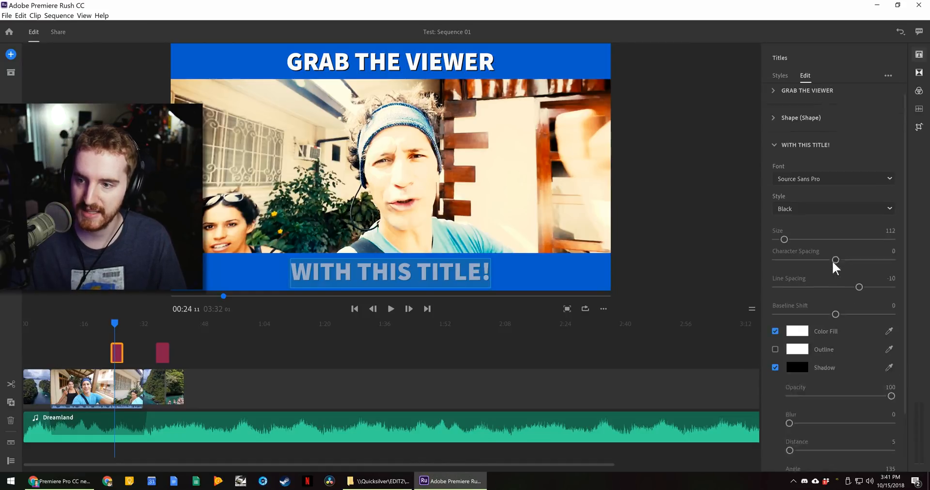
{"action": "scroll", "coordinate": [806, 323], "scroll_direction": "down", "scroll_amount": 2}
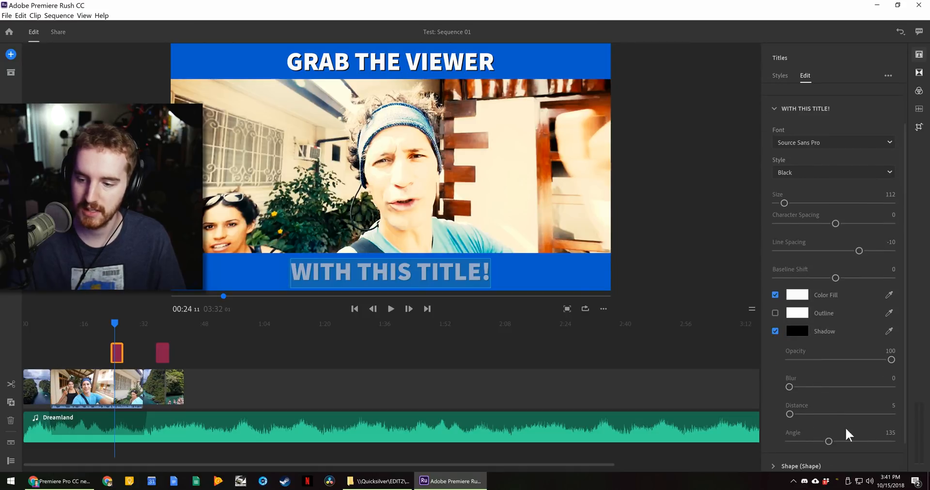
{"action": "scroll", "coordinate": [824, 422], "scroll_direction": "down", "scroll_amount": 1}
{"action": "left_click", "coordinate": [819, 140]}
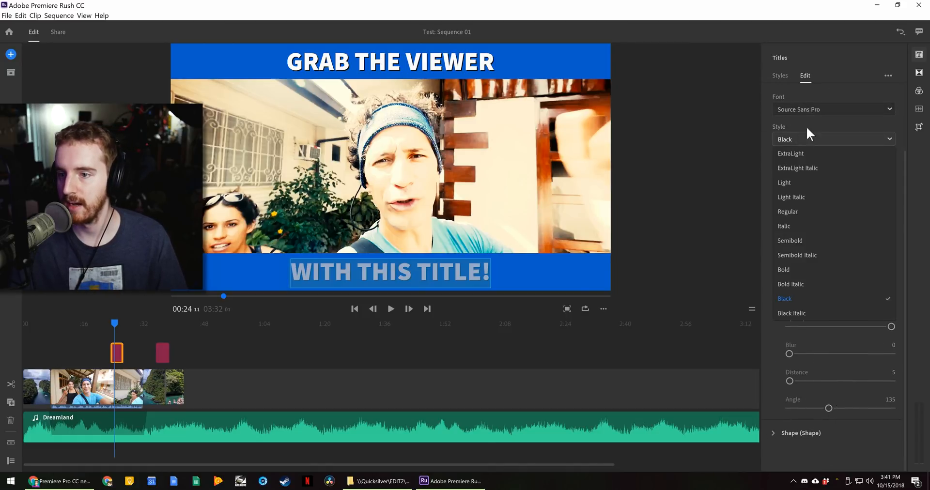
- Review the font weights and banner shape layers, then browse Adobe Stock title templates
{"action": "left_click", "coordinate": [804, 116]}
{"action": "scroll", "coordinate": [802, 103], "scroll_direction": "up", "scroll_amount": 2}
{"action": "left_click", "coordinate": [786, 93]}
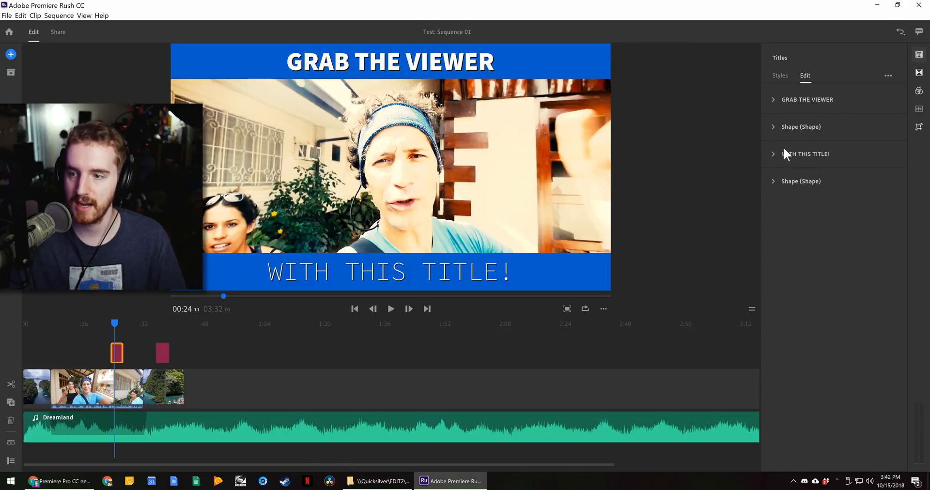
{"action": "left_click", "coordinate": [786, 126]}
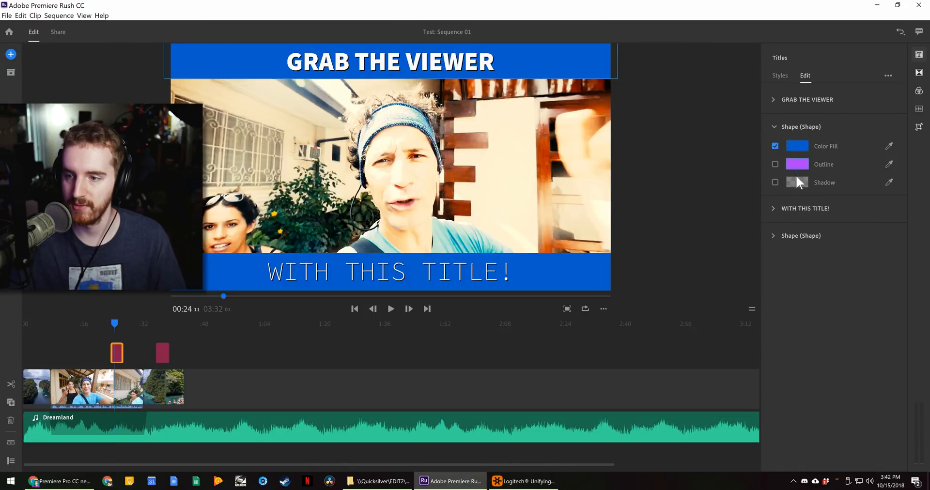
{"action": "left_click", "coordinate": [800, 127]}
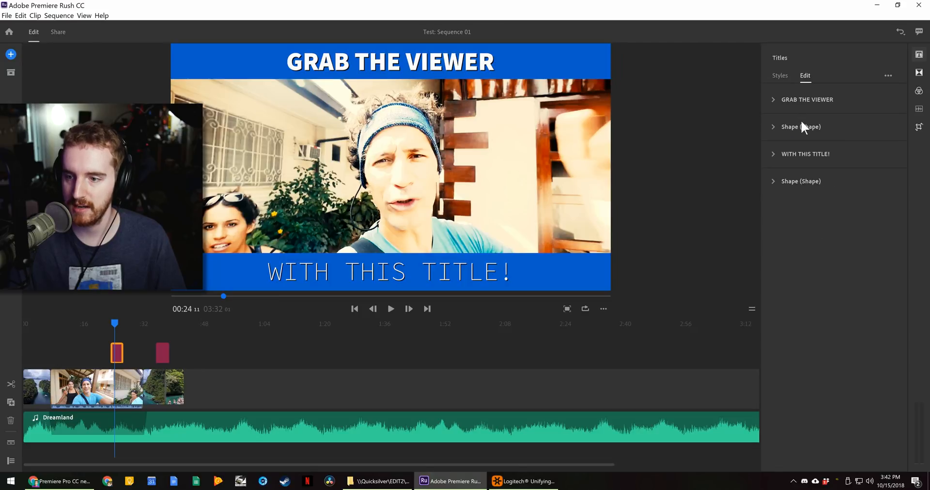
{"action": "left_click", "coordinate": [804, 180]}
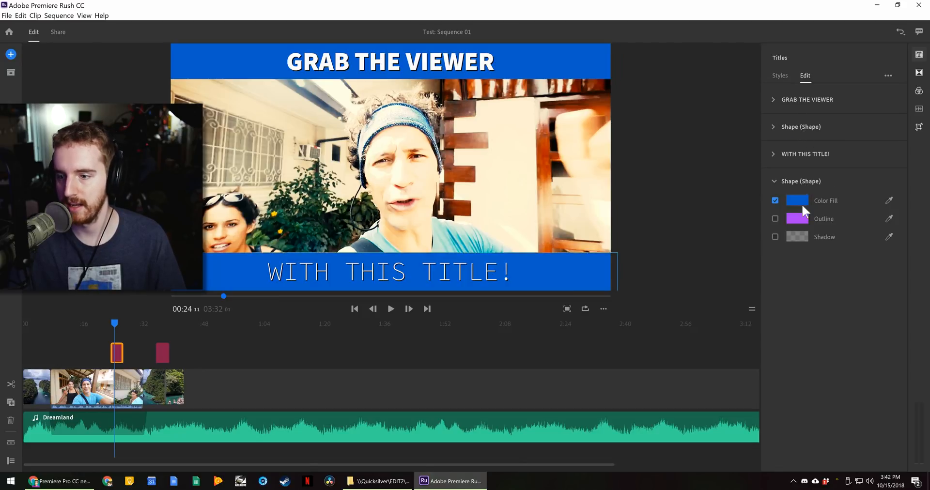
{"action": "left_click", "coordinate": [781, 152]}
{"action": "left_click", "coordinate": [778, 75]}
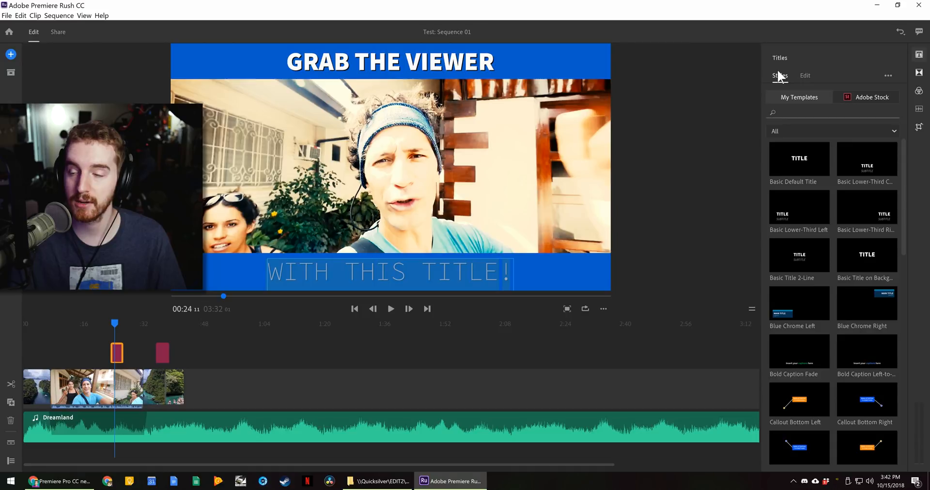
{"action": "left_click", "coordinate": [853, 95]}
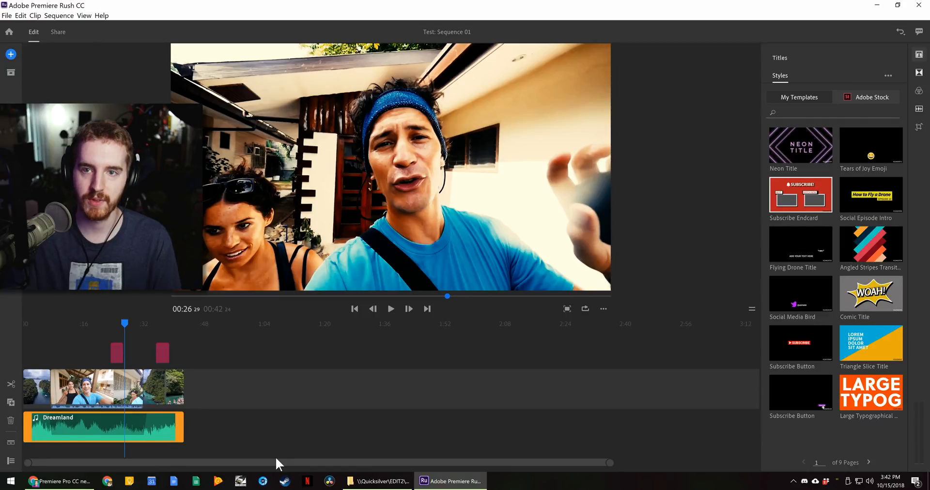
- Zoom the timeline and scrub from the sequence end back to about 0:21
{"action": "scroll", "coordinate": [276, 459], "scroll_direction": "up", "scroll_amount": 4}
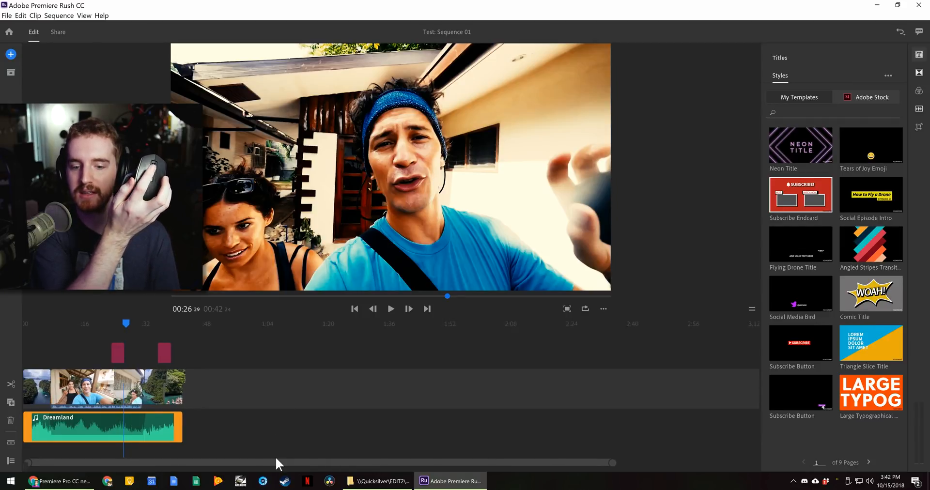
{"action": "scroll", "coordinate": [276, 459], "scroll_direction": "up", "scroll_amount": 3}
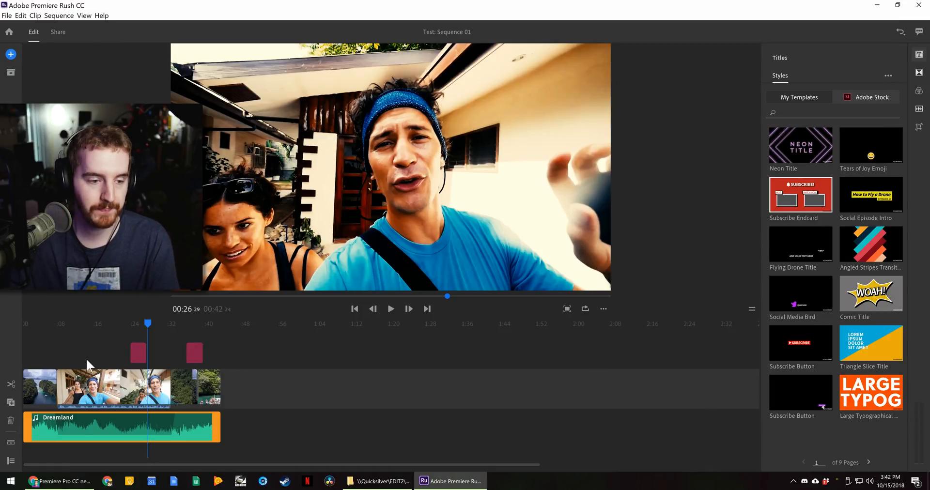
{"action": "left_click", "coordinate": [321, 340]}
{"action": "left_click", "coordinate": [100, 355]}
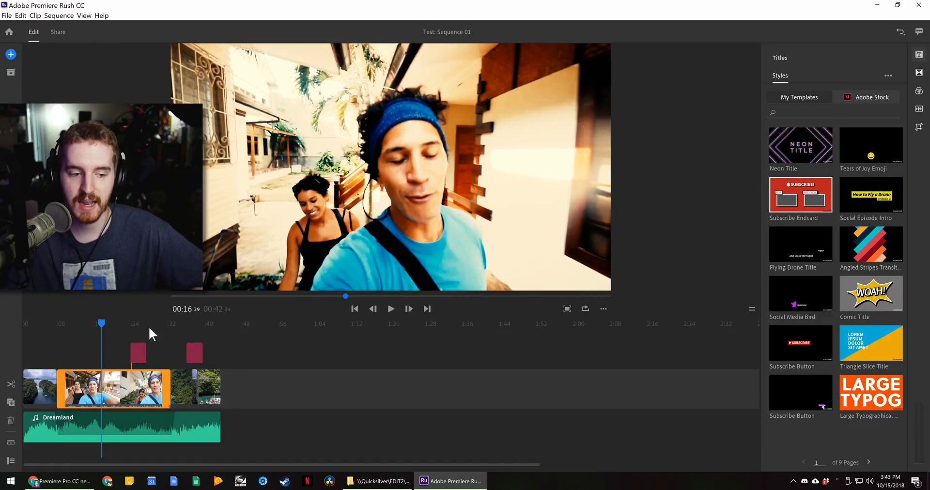
{"action": "left_click_drag", "start_coordinate": [104, 324], "coordinate": [123, 321]}
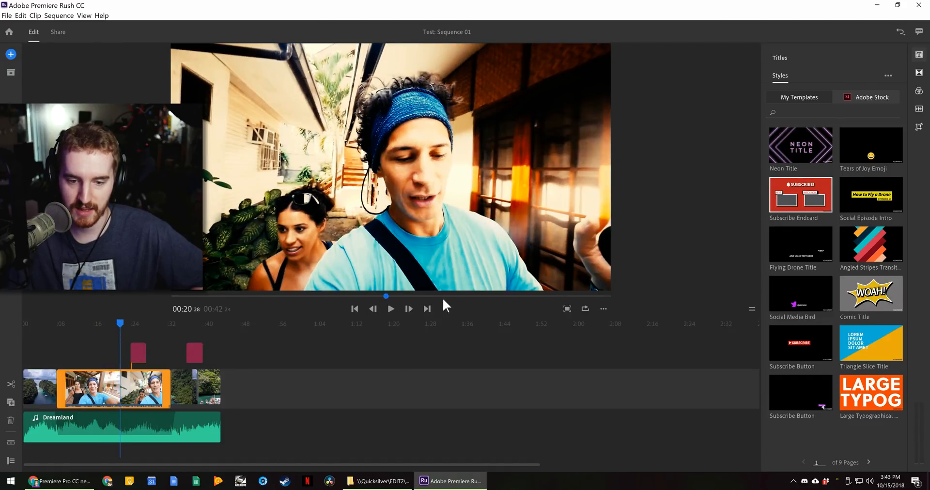
- Step through each cut, then view full screen from the aerial lagoon shot at 00:06
{"action": "left_click", "coordinate": [427, 309]}
{"action": "left_click", "coordinate": [427, 309]}
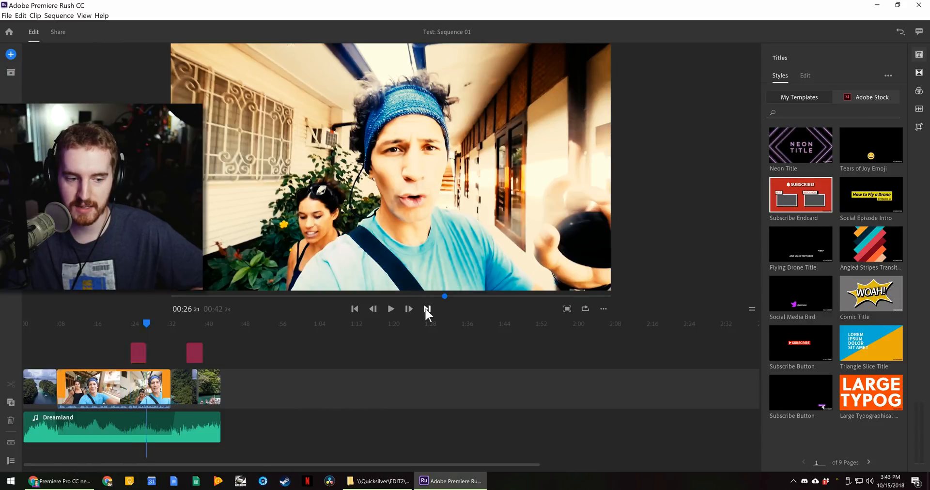
{"action": "left_click", "coordinate": [426, 309]}
{"action": "left_click", "coordinate": [426, 309]}
{"action": "left_click", "coordinate": [427, 309]}
{"action": "left_click", "coordinate": [427, 309]}
{"action": "left_click", "coordinate": [426, 309]}
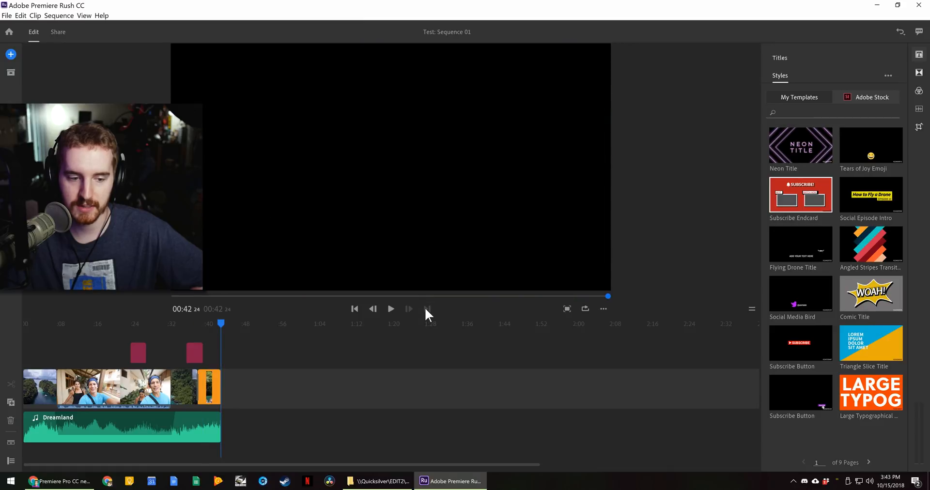
{"action": "left_click", "coordinate": [564, 310]}
{"action": "left_click", "coordinate": [219, 450]}
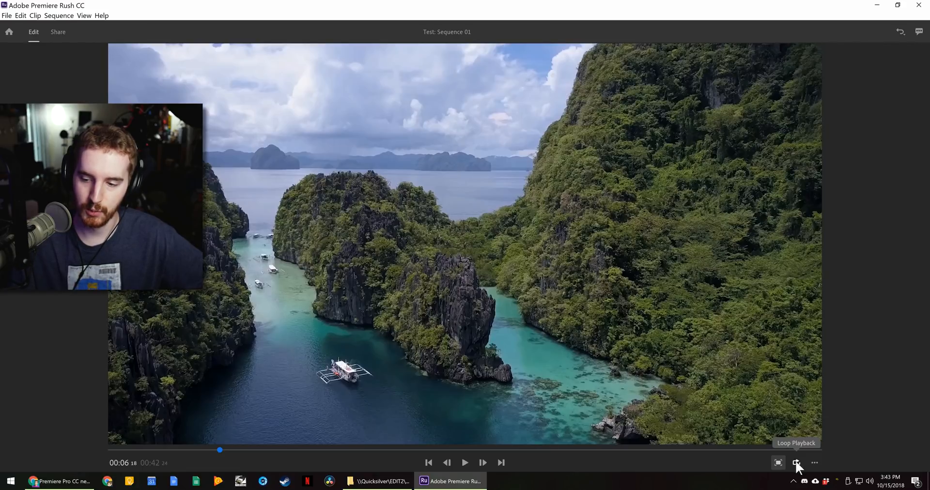
- Switch the sequence orientation to Portrait, then to Square
{"action": "left_click", "coordinate": [815, 461]}
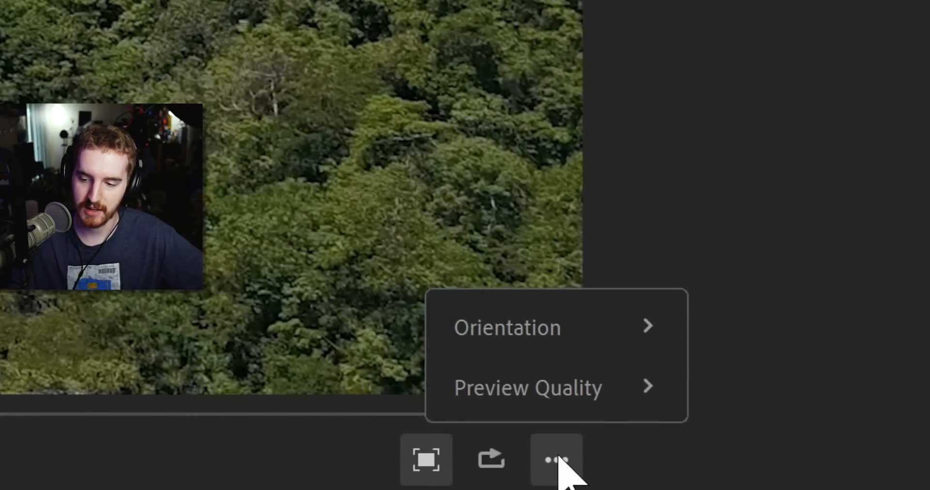
{"action": "mouse_move", "coordinate": [575, 396]}
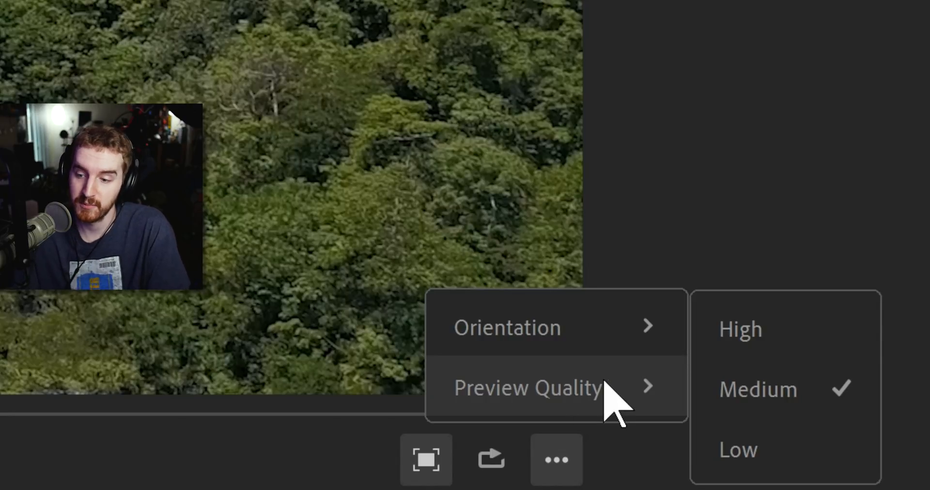
{"action": "mouse_move", "coordinate": [586, 330]}
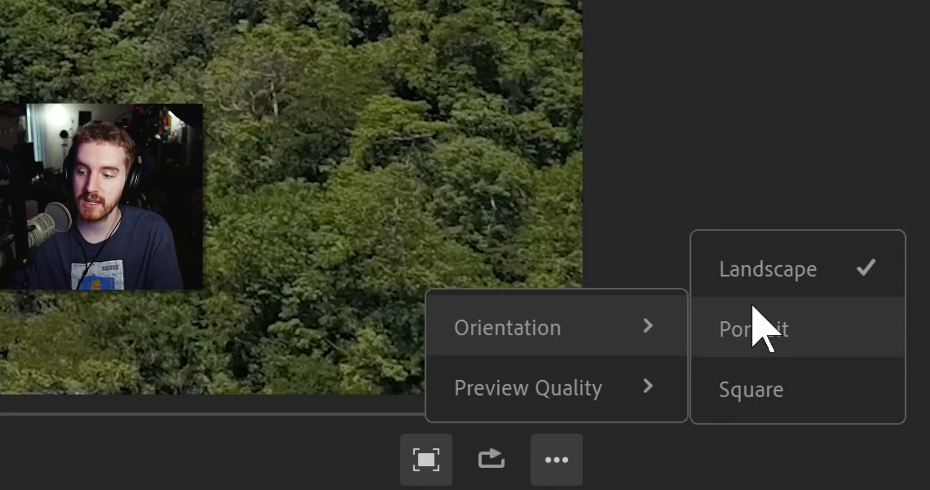
{"action": "left_click", "coordinate": [752, 309]}
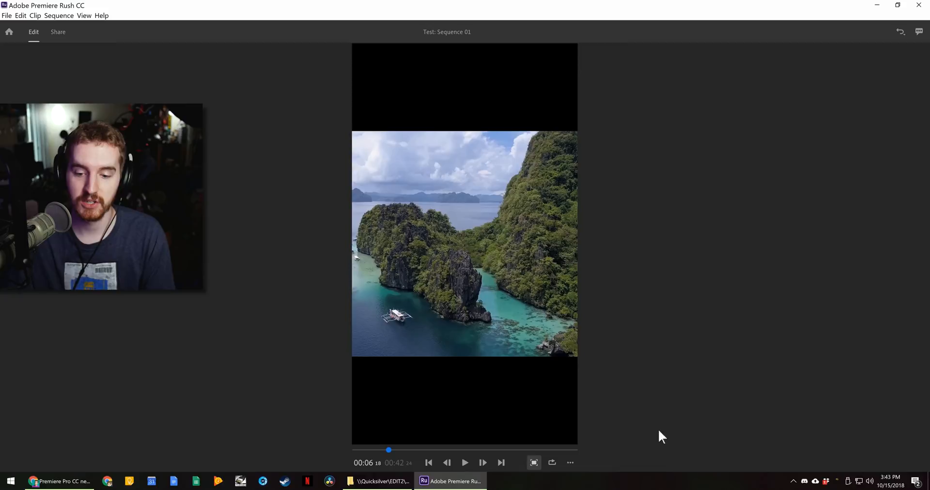
{"action": "left_click", "coordinate": [570, 463]}
{"action": "mouse_move", "coordinate": [579, 425]}
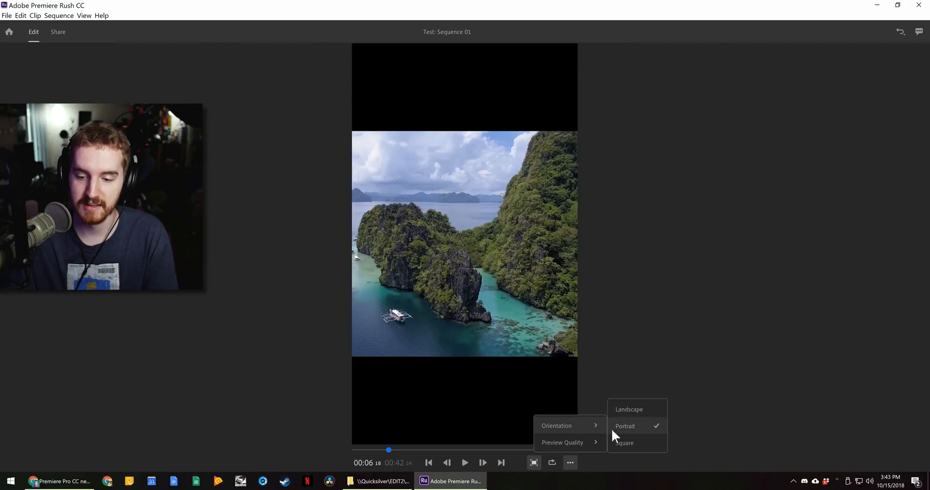
{"action": "left_click", "coordinate": [644, 438]}
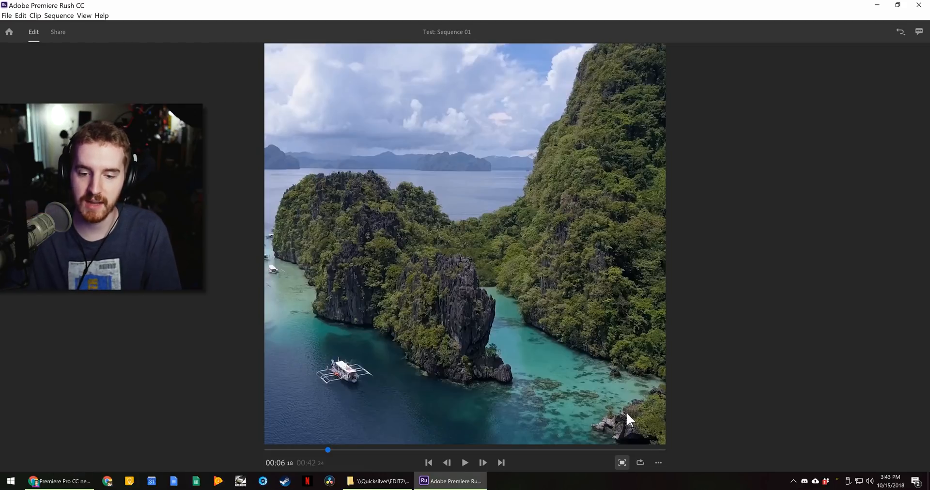
- Scrub through the square sequence to about 0:30 and leave full-screen preview
{"action": "left_click_drag", "start_coordinate": [298, 449], "coordinate": [376, 450]}
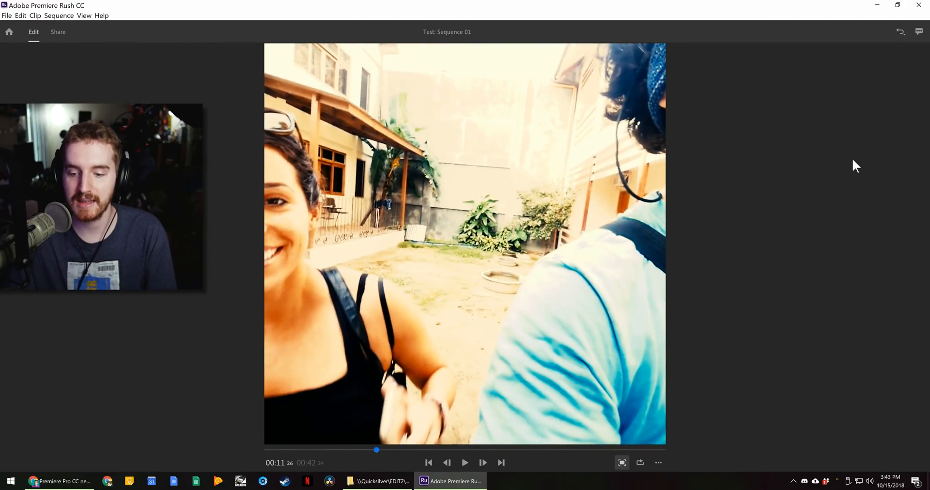
{"action": "left_click_drag", "start_coordinate": [568, 449], "coordinate": [544, 456]}
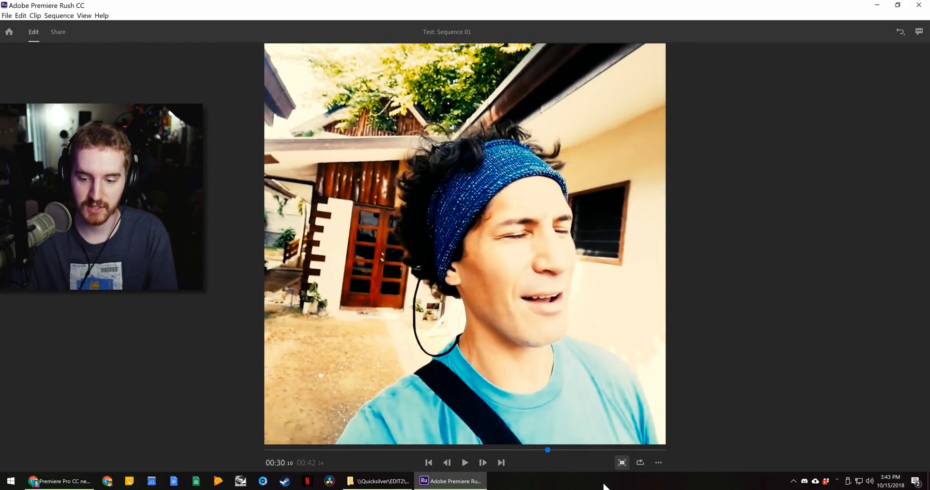
{"action": "left_click", "coordinate": [619, 461]}
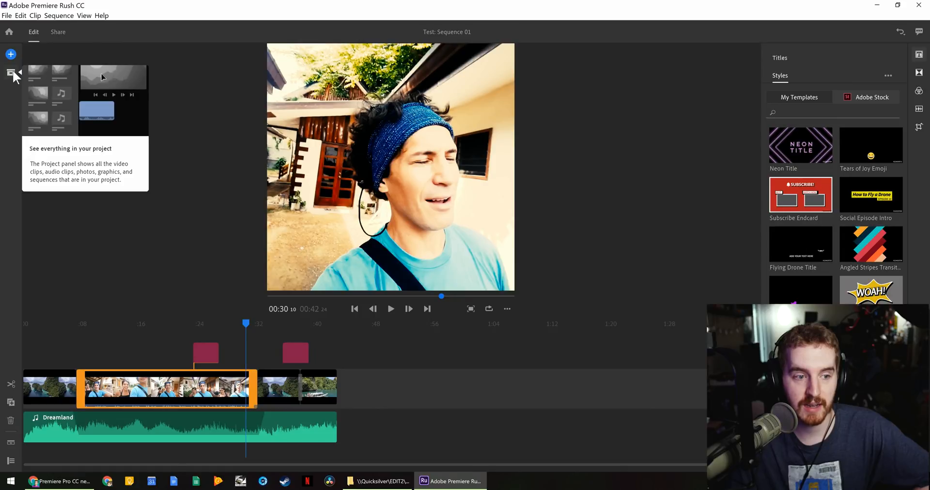
- Glance at Project Assets, then go to Share to export Sequence 01.mp4 to E:\Documents
{"action": "left_click", "coordinate": [13, 71]}
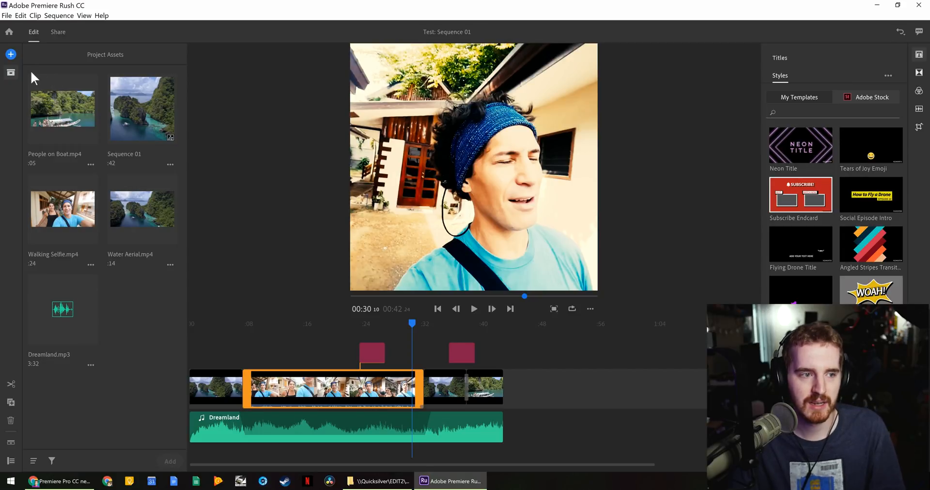
{"action": "left_click", "coordinate": [10, 72]}
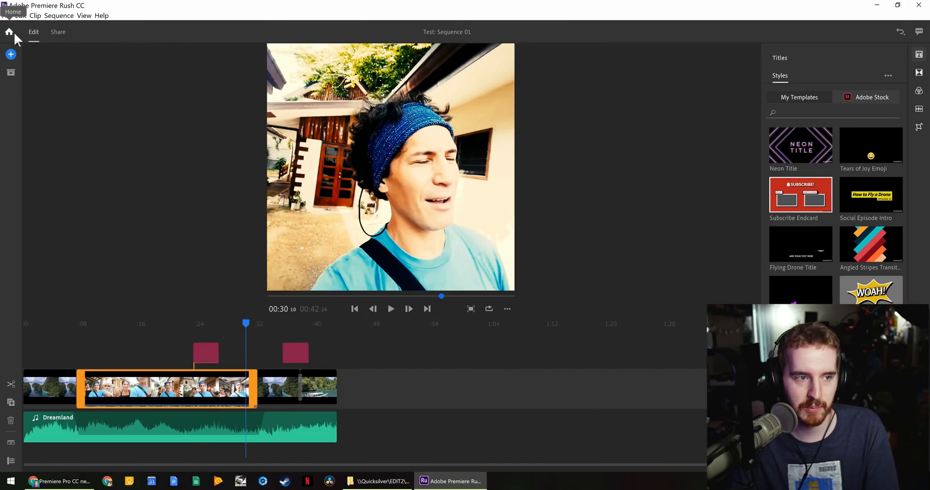
{"action": "left_click", "coordinate": [54, 31]}
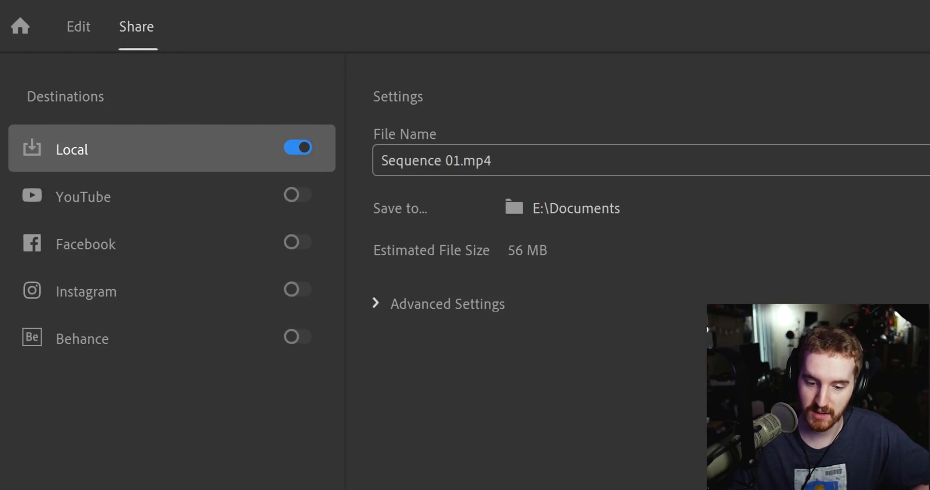
- Review advanced export settings, keeping Automatic preset, 1080 x 1080 resolution and High quality
{"action": "left_click", "coordinate": [459, 302]}
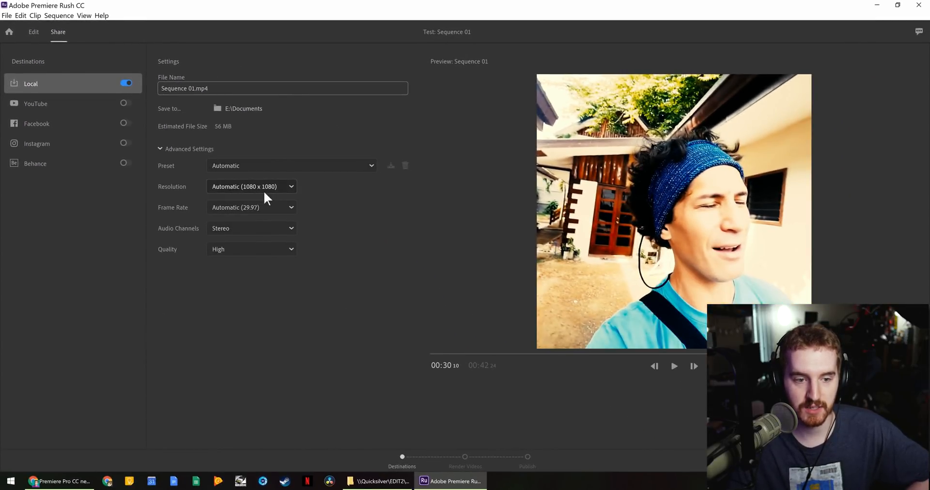
{"action": "left_click", "coordinate": [264, 187]}
{"action": "left_click", "coordinate": [271, 200]}
{"action": "left_click", "coordinate": [273, 203]}
{"action": "left_click", "coordinate": [331, 227]}
{"action": "left_click", "coordinate": [281, 247]}
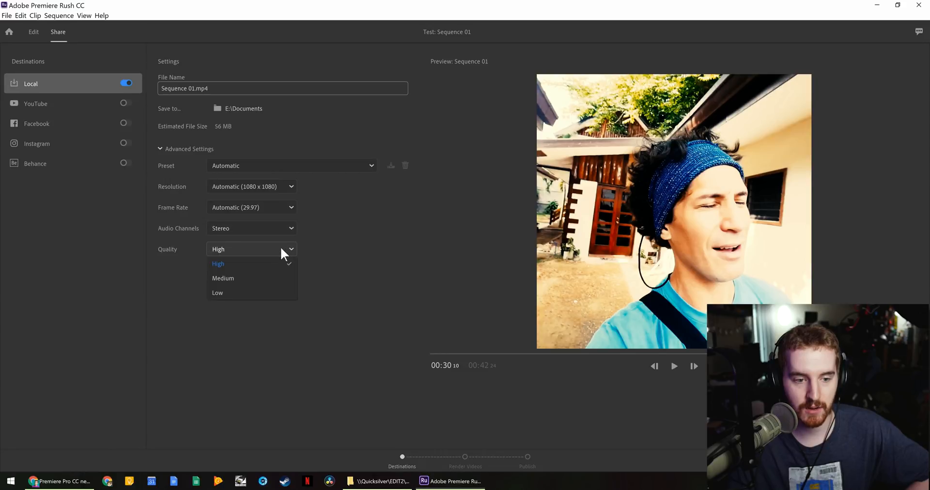
{"action": "left_click", "coordinate": [245, 265]}
{"action": "left_click", "coordinate": [319, 165]}
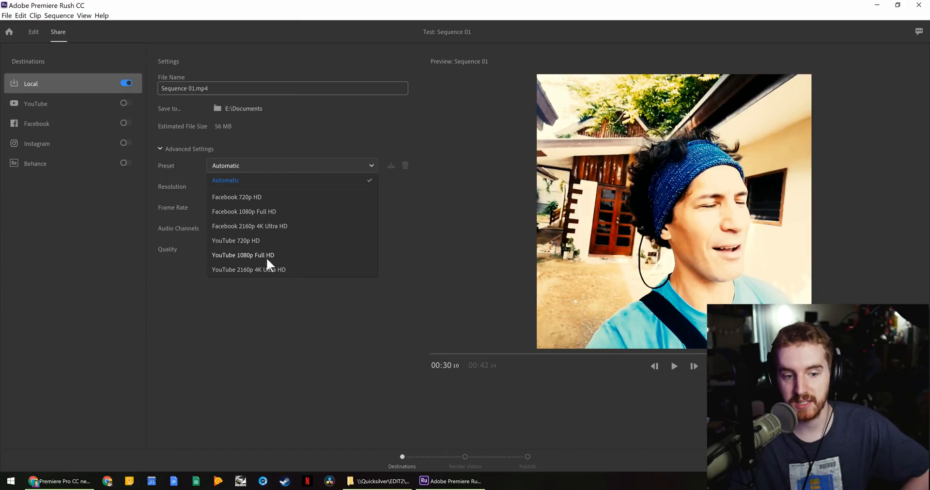
{"action": "left_click", "coordinate": [267, 288]}
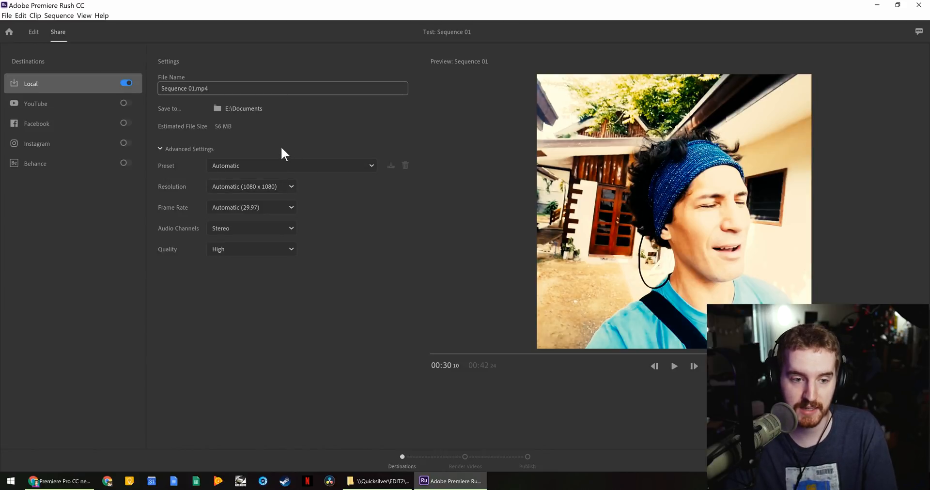
{"action": "left_click", "coordinate": [270, 184]}
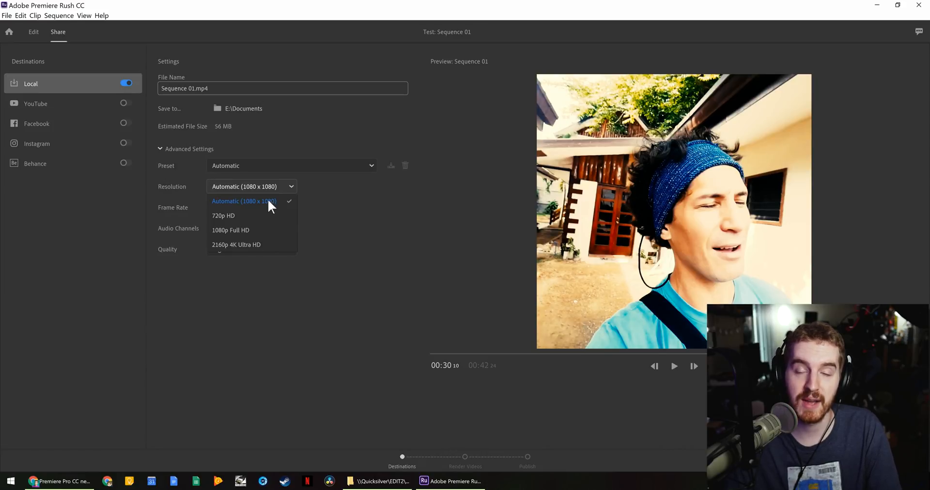
{"action": "left_click", "coordinate": [274, 200]}
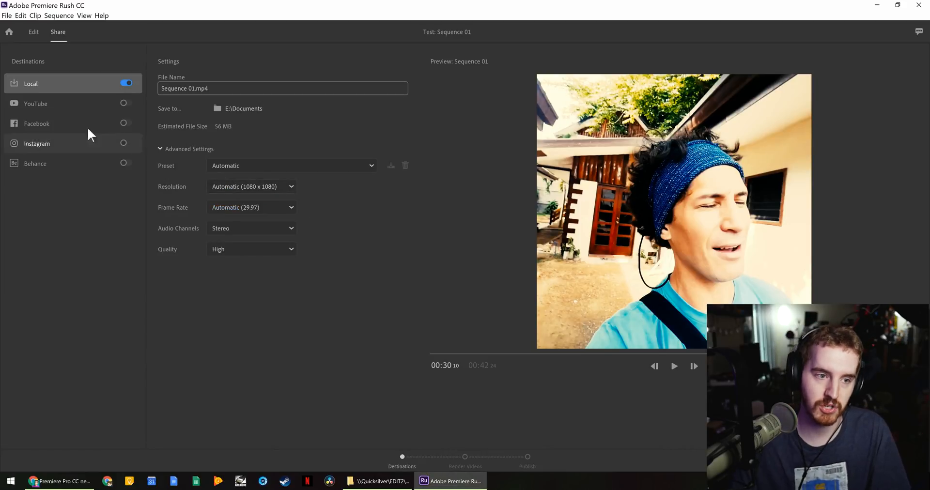
- Enable YouTube, switch Facebook, Instagram and Behance off, and view YouTube's settings
{"action": "left_click", "coordinate": [127, 84]}
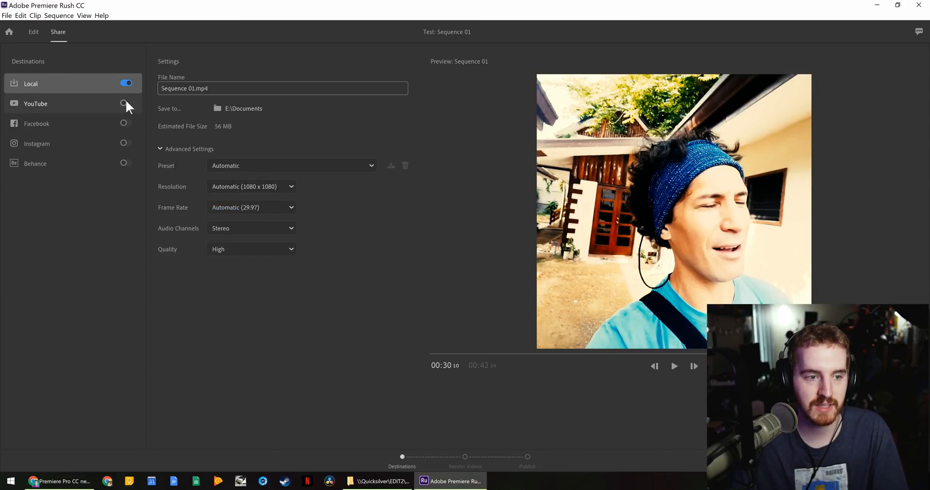
{"action": "left_click", "coordinate": [126, 102]}
{"action": "left_click", "coordinate": [127, 123]}
{"action": "left_click", "coordinate": [127, 143]}
{"action": "left_click", "coordinate": [126, 163]}
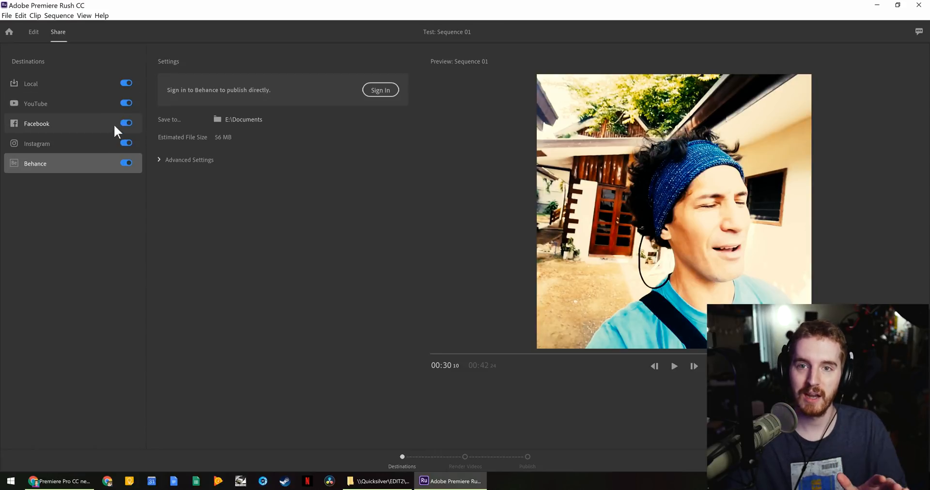
{"action": "left_click", "coordinate": [126, 163]}
{"action": "left_click", "coordinate": [127, 140]}
{"action": "left_click", "coordinate": [128, 123]}
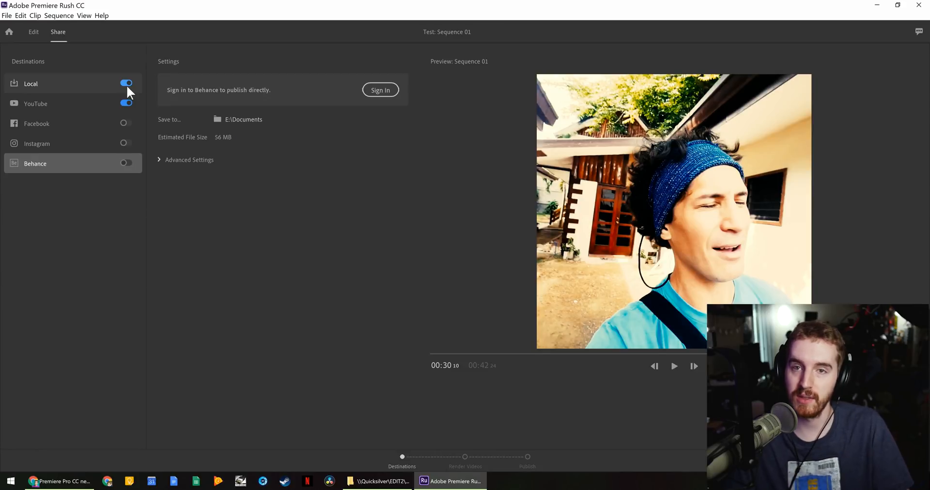
{"action": "left_click", "coordinate": [108, 102]}
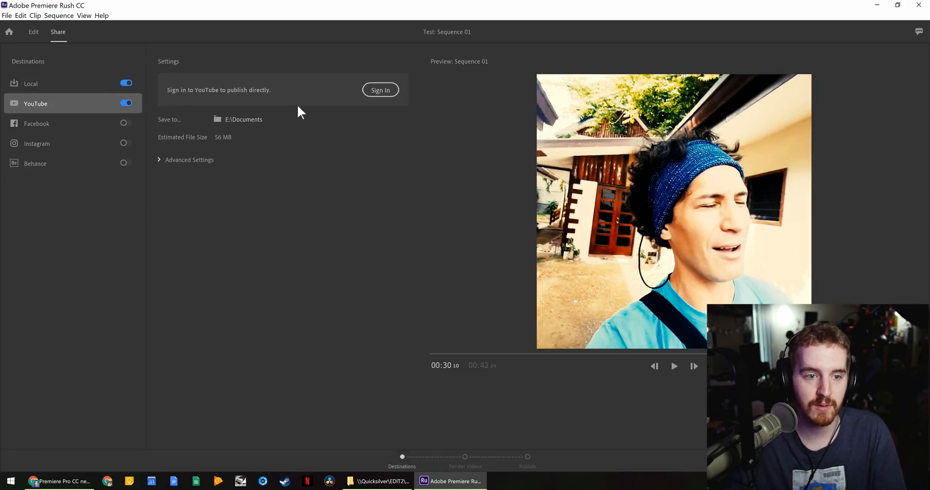
- Cancel the YouTube sign-in, switch YouTube off, and enable Instagram with advanced settings shown
{"action": "left_click", "coordinate": [379, 92]}
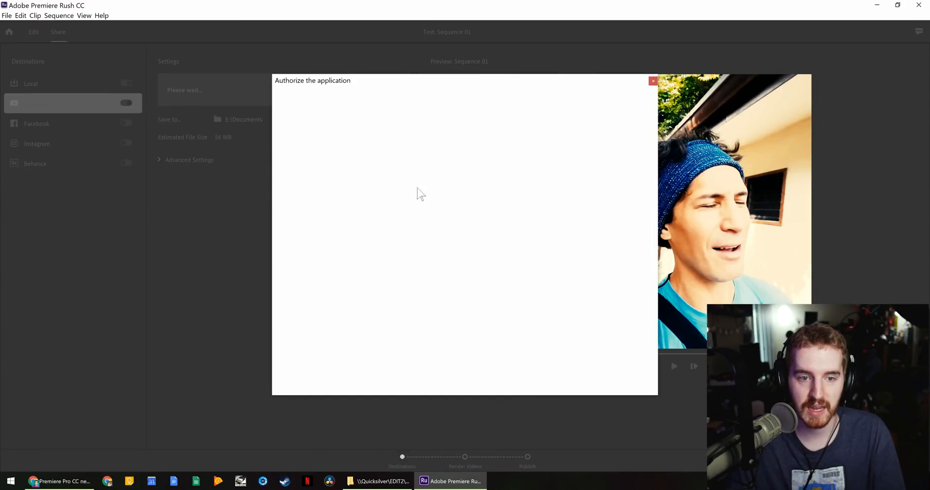
{"action": "left_click", "coordinate": [653, 81]}
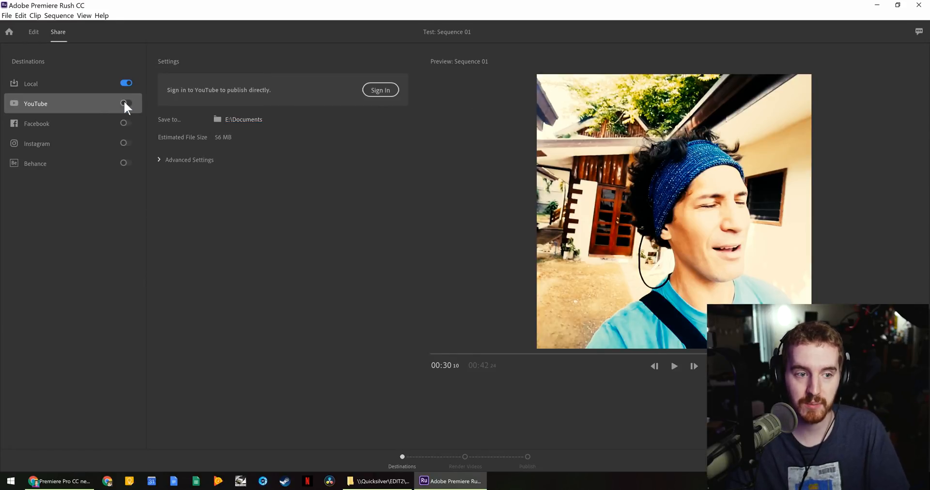
{"action": "left_click", "coordinate": [76, 122]}
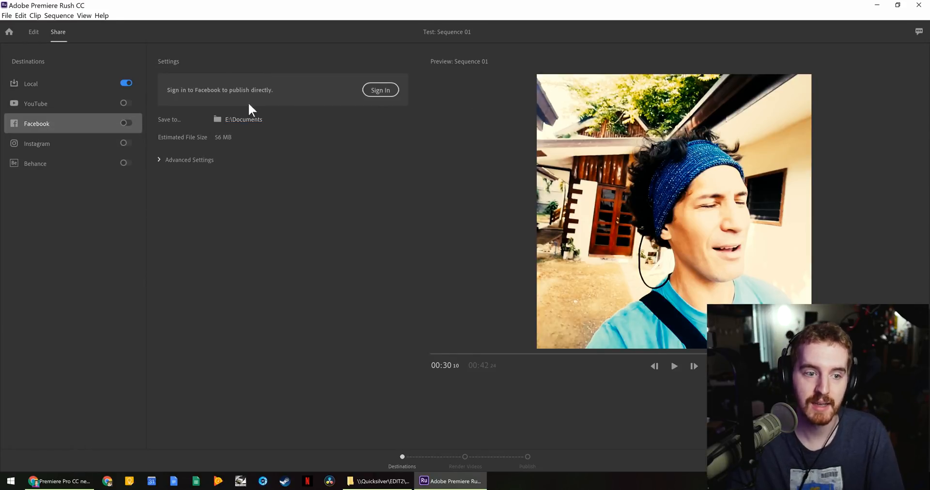
{"action": "left_click", "coordinate": [69, 146]}
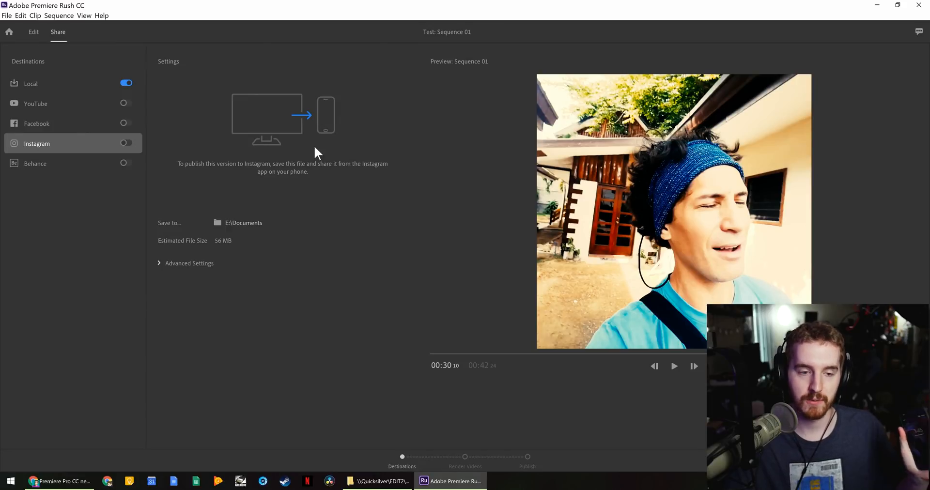
{"action": "left_click", "coordinate": [195, 262]}
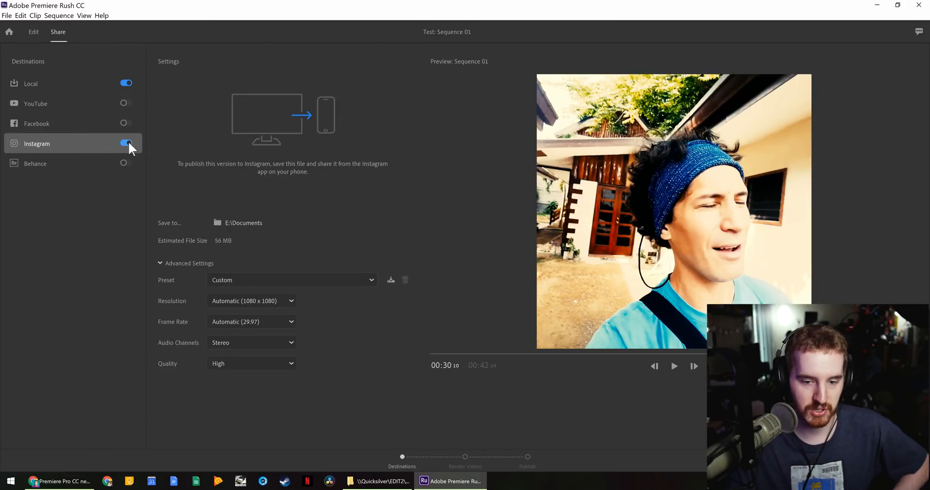
- Render the Local and Instagram versions while watching CPU and GPU usage in Task Manager
{"action": "left_click", "coordinate": [896, 455]}
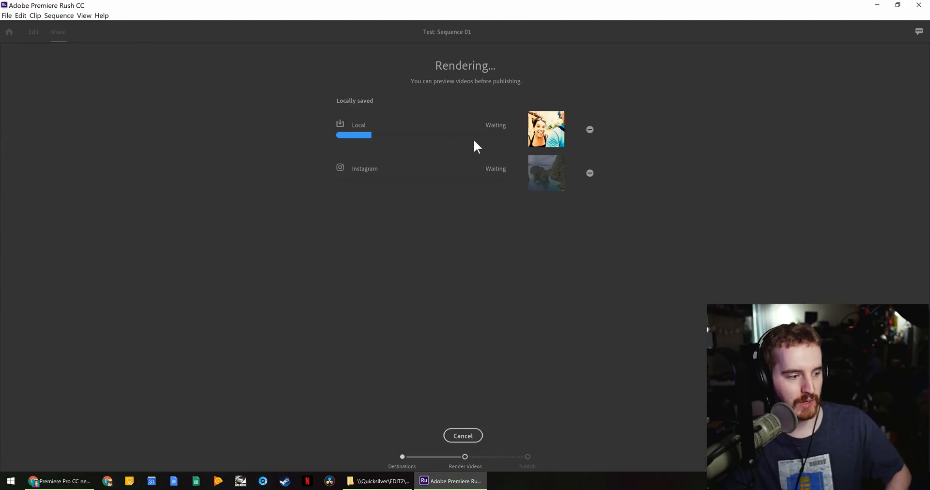
{"action": "right_click", "coordinate": [563, 482]}
{"action": "left_click", "coordinate": [587, 444]}
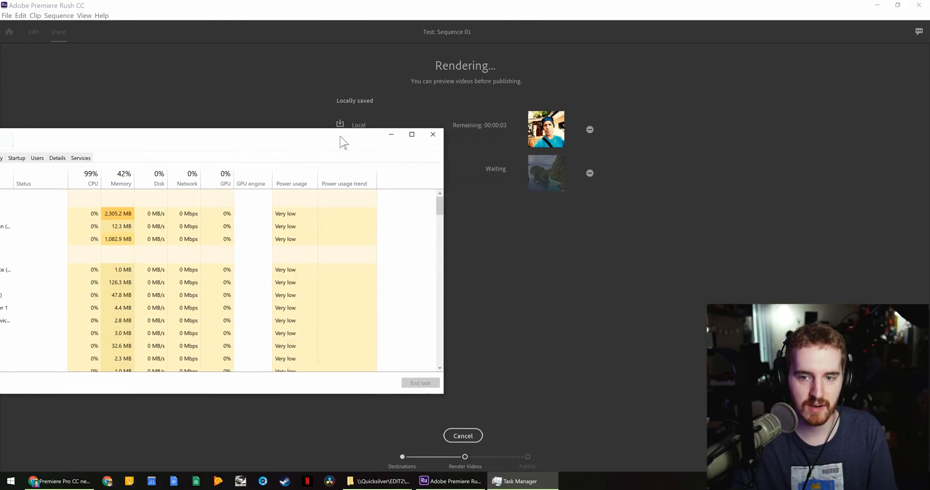
{"action": "left_click", "coordinate": [71, 156]}
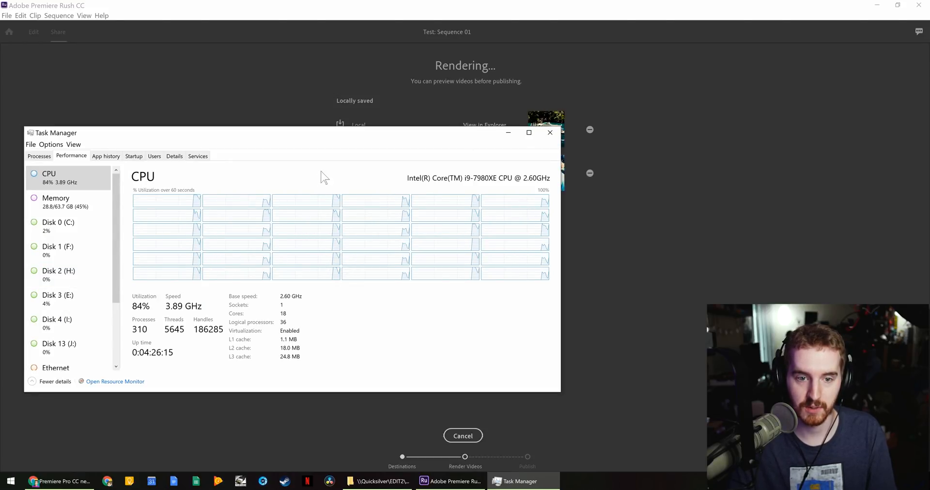
{"action": "left_click_drag", "start_coordinate": [346, 133], "coordinate": [374, 138]}
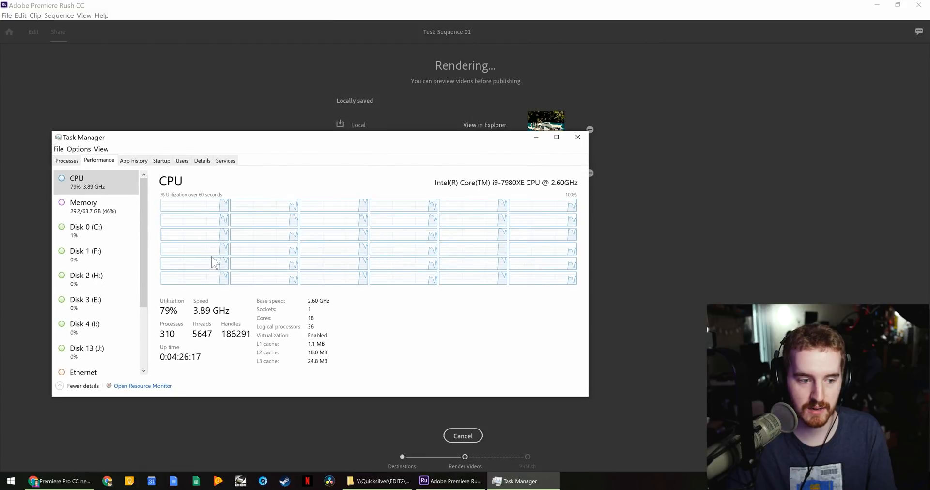
{"action": "left_click_drag", "start_coordinate": [144, 305], "coordinate": [142, 373]}
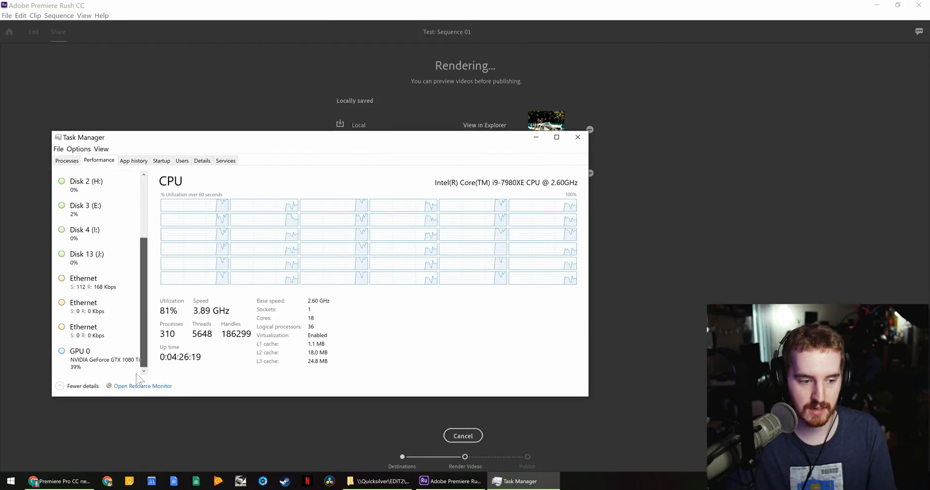
{"action": "left_click", "coordinate": [92, 358]}
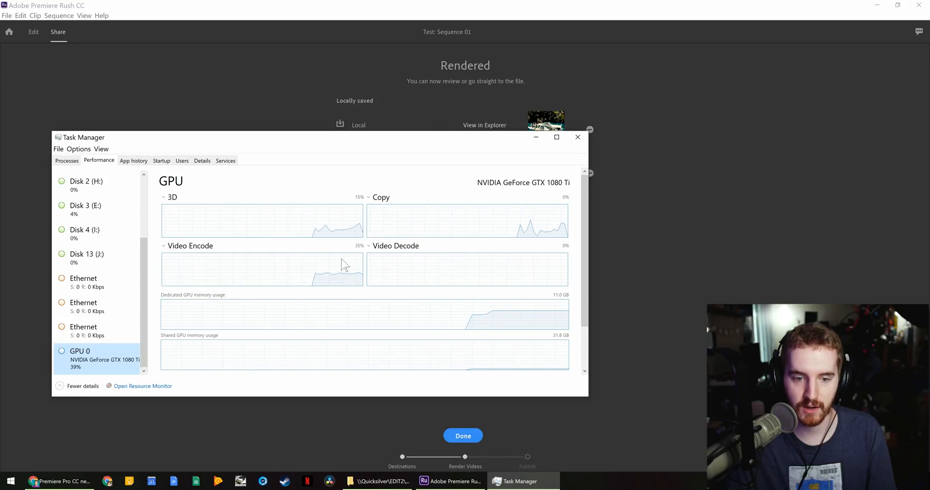
- Finish the render, return to the share settings, and bring File Explorer forward
{"action": "left_click", "coordinate": [445, 3]}
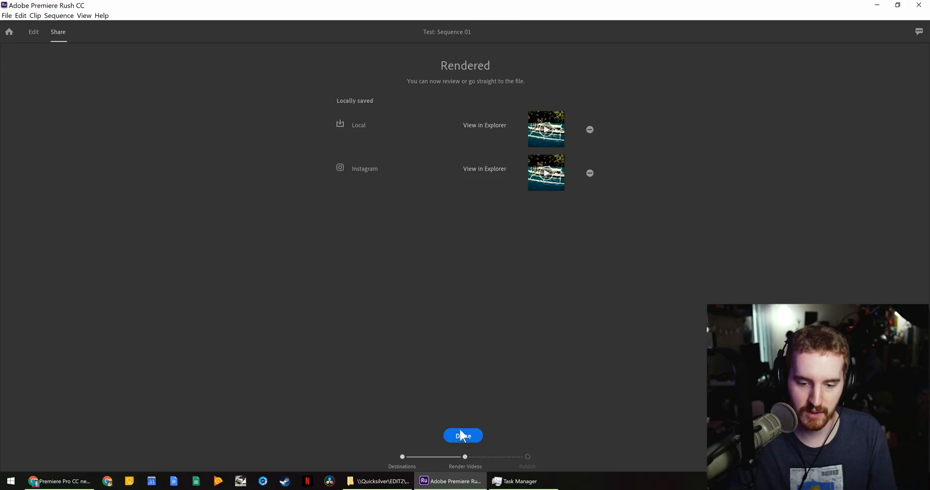
{"action": "left_click", "coordinate": [461, 435]}
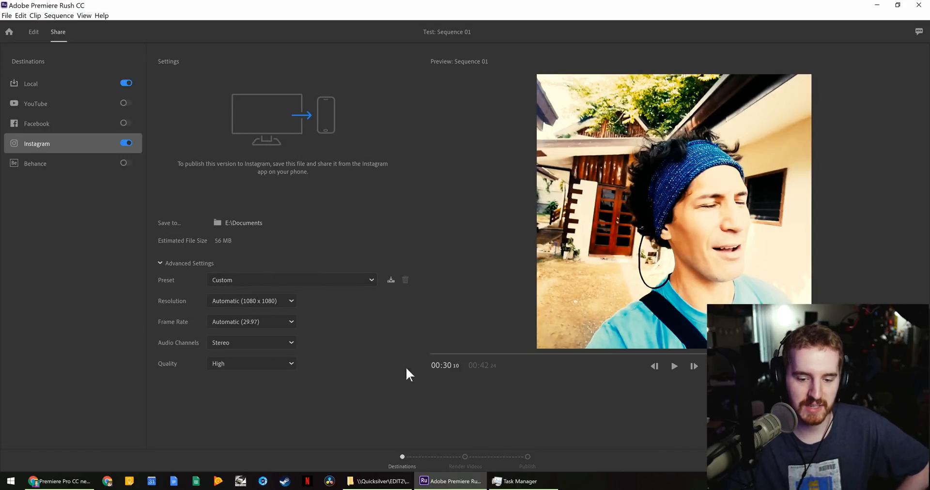
{"action": "left_click", "coordinate": [373, 481]}
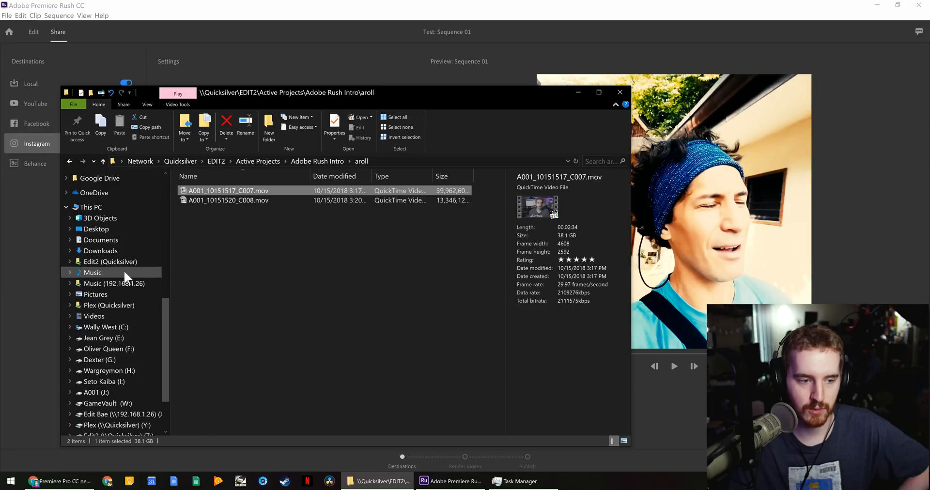
- Play Sequence 01Instagram.mp4 from Documents and skip ahead to about 14 seconds
{"action": "left_click", "coordinate": [120, 240]}
{"action": "scroll", "coordinate": [411, 314], "scroll_direction": "down", "scroll_amount": 10}
{"action": "scroll", "coordinate": [406, 330], "scroll_direction": "down", "scroll_amount": 1}
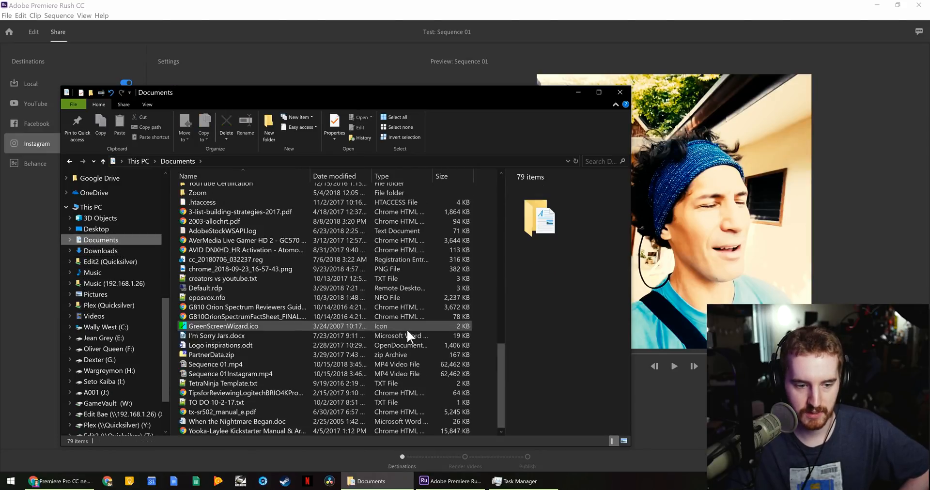
{"action": "left_click", "coordinate": [252, 373]}
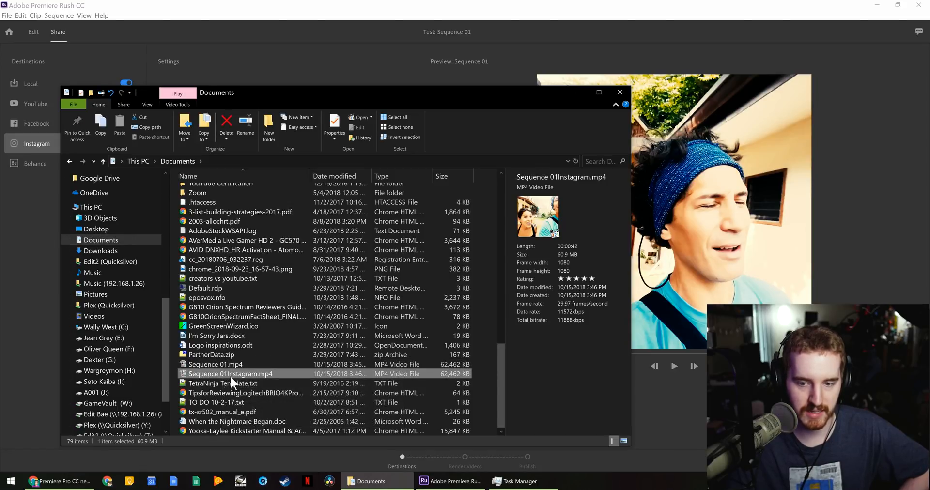
{"action": "left_click", "coordinate": [231, 365]}
{"action": "left_click", "coordinate": [230, 373]}
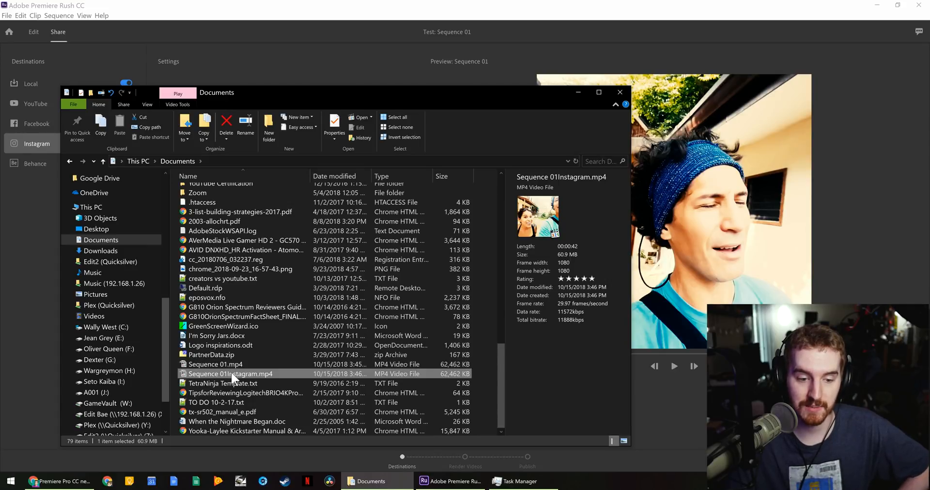
{"action": "double_click", "coordinate": [230, 372]}
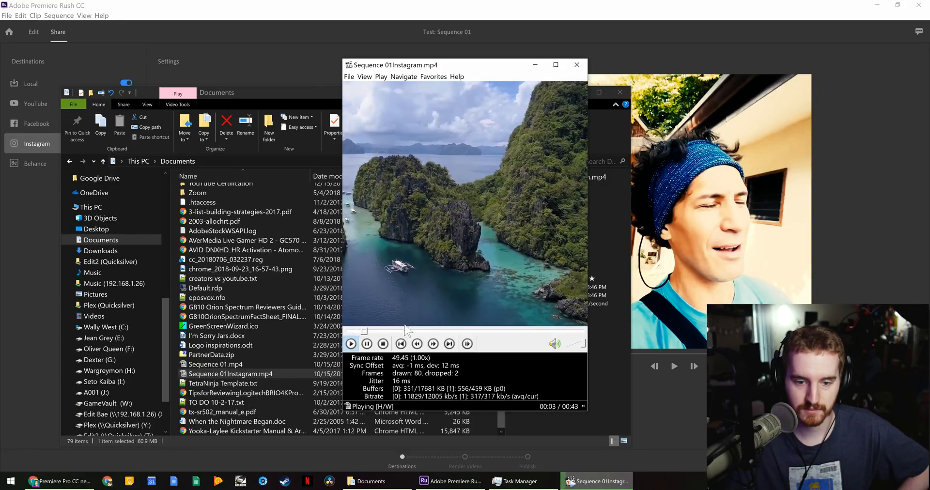
{"action": "left_click", "coordinate": [422, 331]}
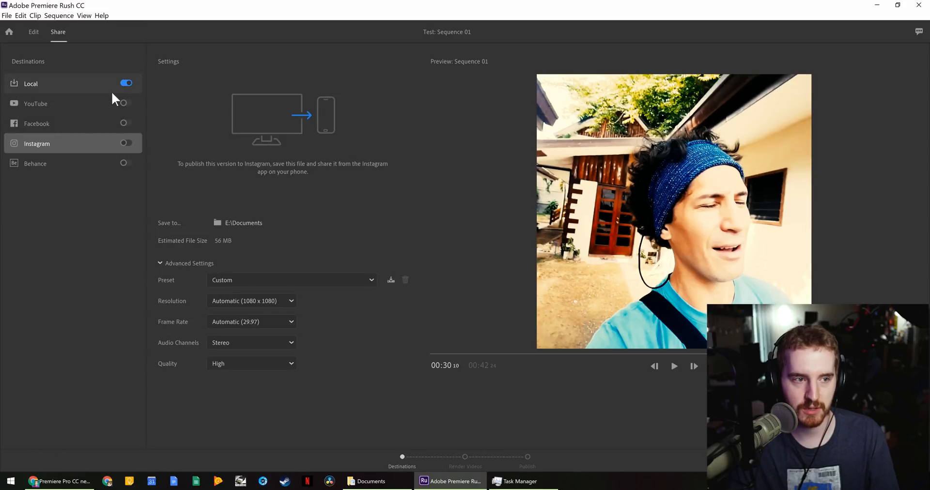
- Switch off the Local export, enable YouTube as the destination, and sign in to YouTube
{"action": "left_click", "coordinate": [112, 91]}
{"action": "left_click", "coordinate": [112, 95]}
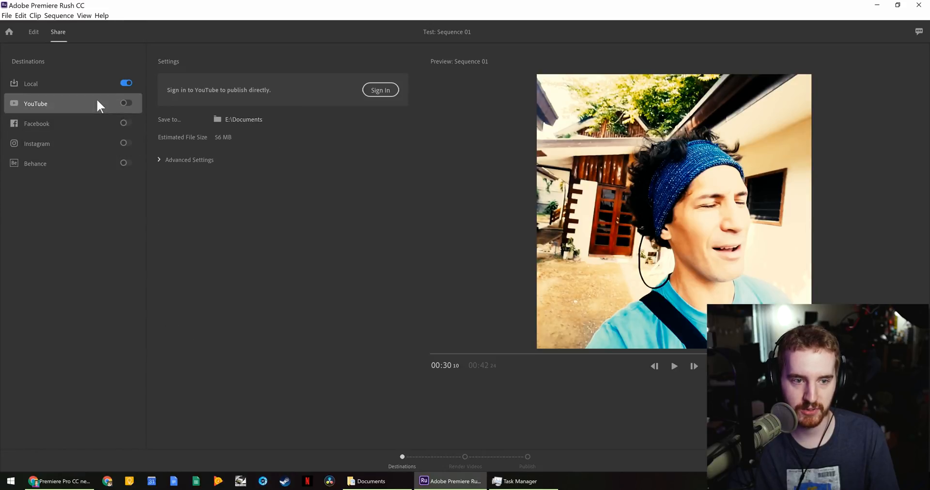
{"action": "left_click", "coordinate": [105, 80]}
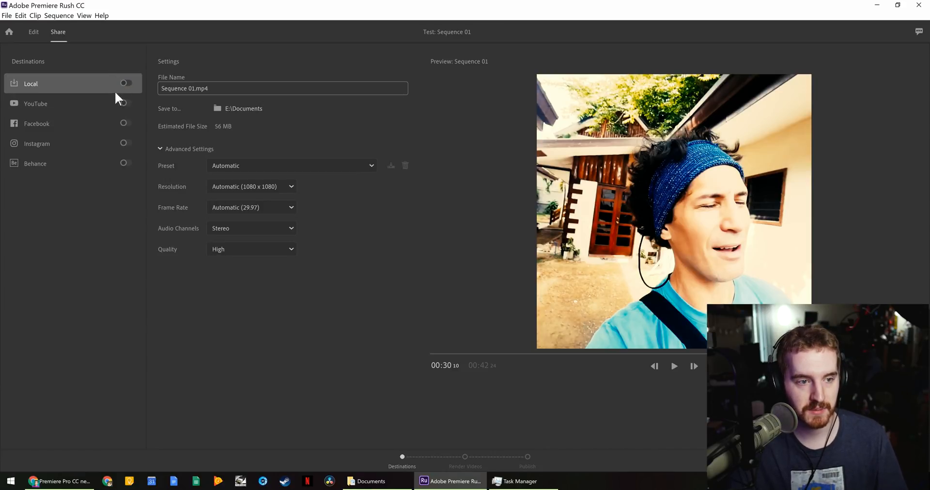
{"action": "left_click", "coordinate": [129, 101]}
{"action": "left_click", "coordinate": [188, 159]}
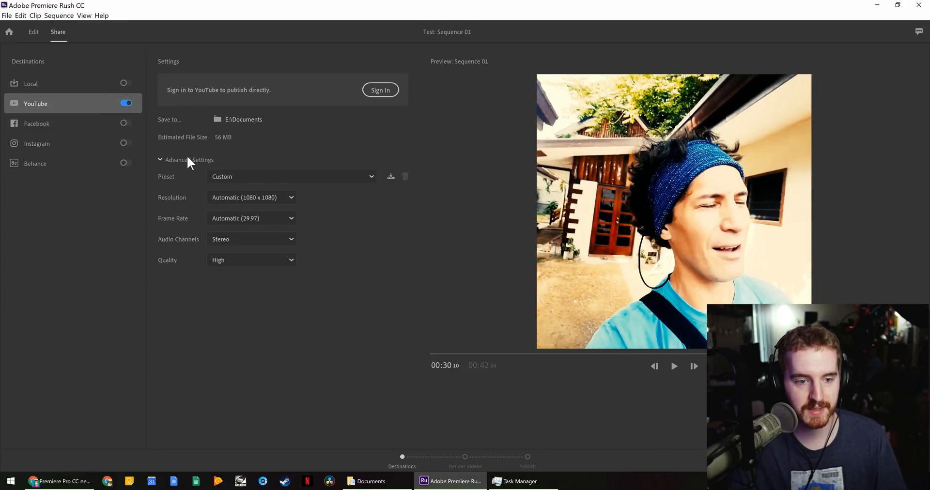
{"action": "left_click", "coordinate": [170, 162]}
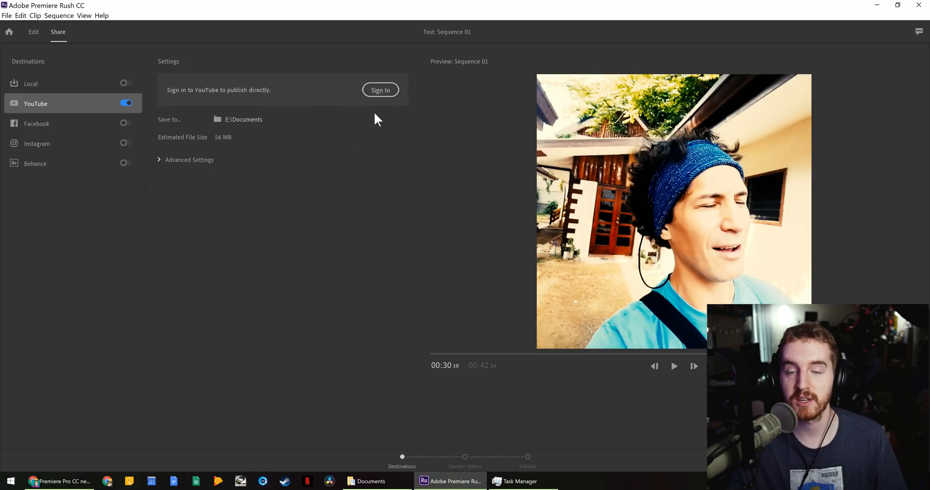
{"action": "left_click", "coordinate": [384, 92]}
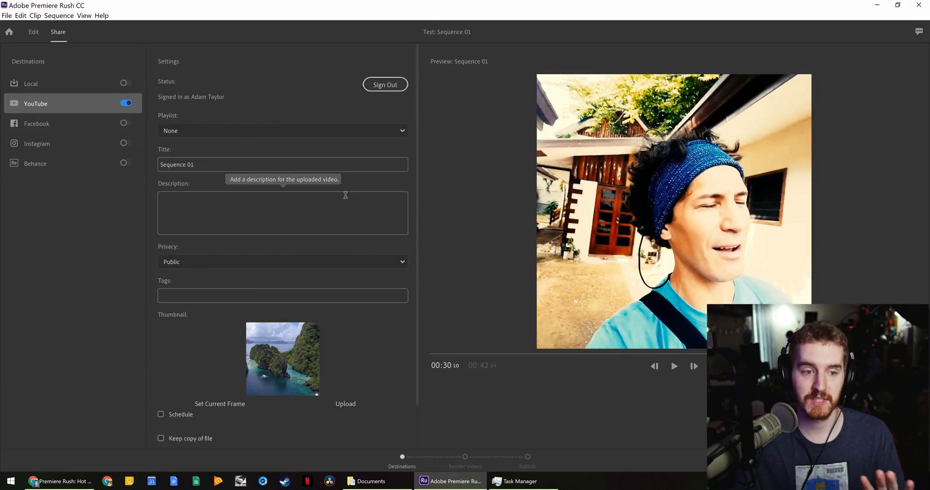
- Keep the playlist at None and set the YouTube privacy to Unlisted
{"action": "left_click", "coordinate": [259, 130]}
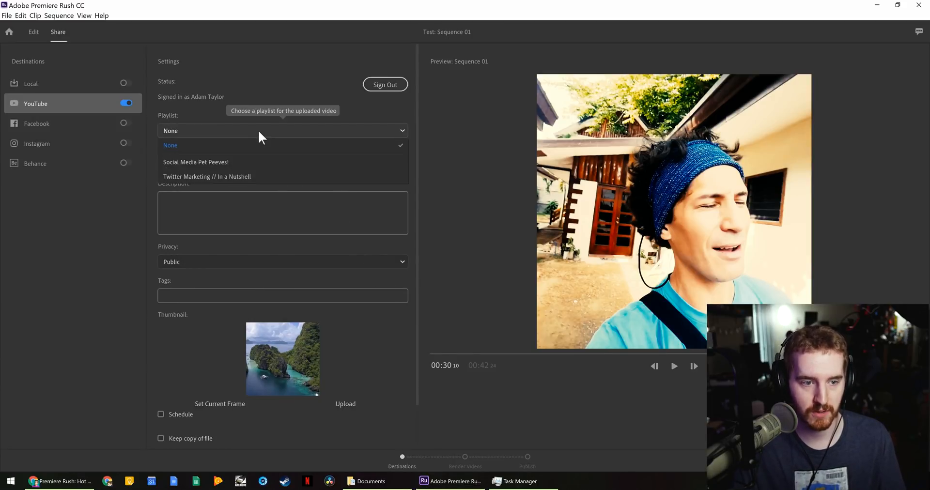
{"action": "left_click", "coordinate": [243, 130]}
{"action": "left_click", "coordinate": [241, 129]}
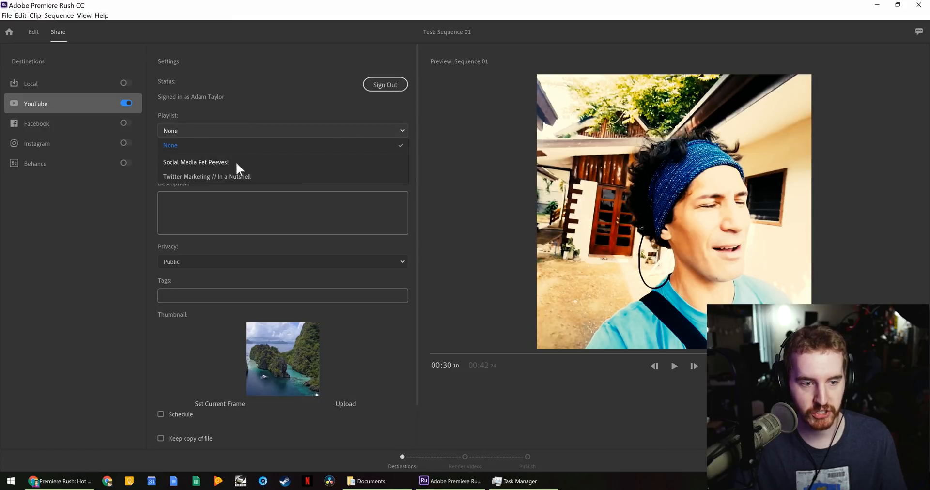
{"action": "left_click", "coordinate": [234, 145]}
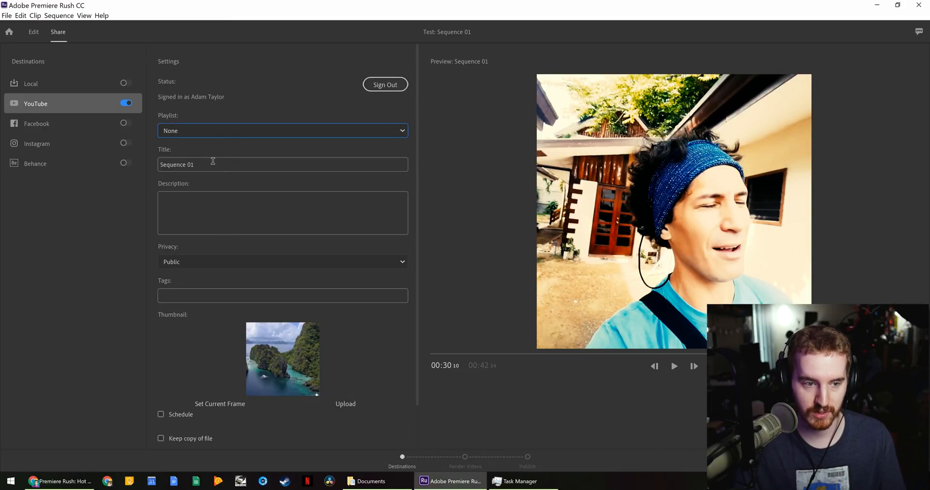
{"action": "left_click", "coordinate": [270, 164]}
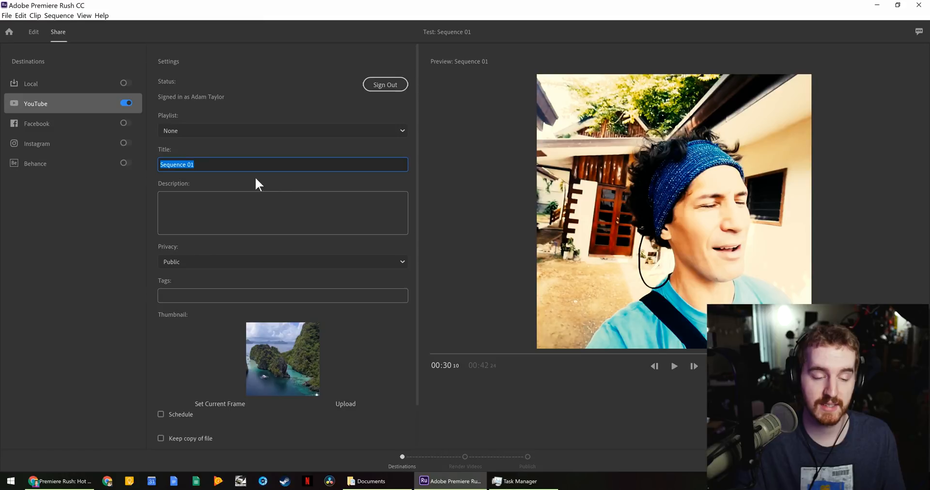
{"action": "left_click", "coordinate": [241, 230]}
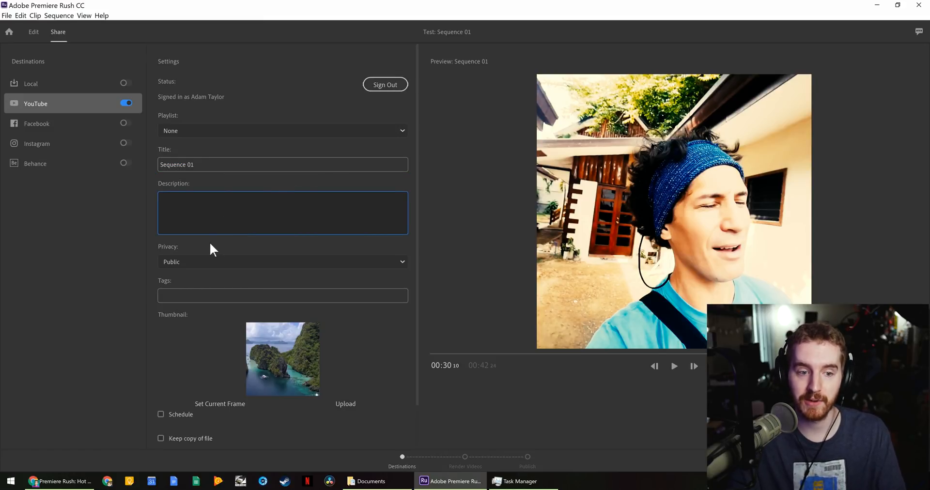
{"action": "left_click", "coordinate": [205, 262]}
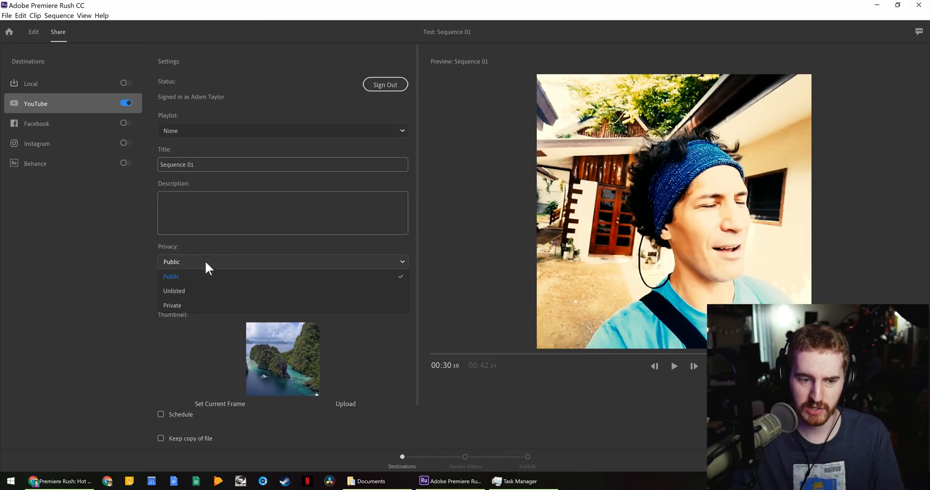
{"action": "left_click", "coordinate": [199, 291]}
- Set the title, description and tags all to 'Adobe Rush Test'
{"action": "left_click", "coordinate": [194, 165]}
{"action": "type", "text": "Adobe Rush "}
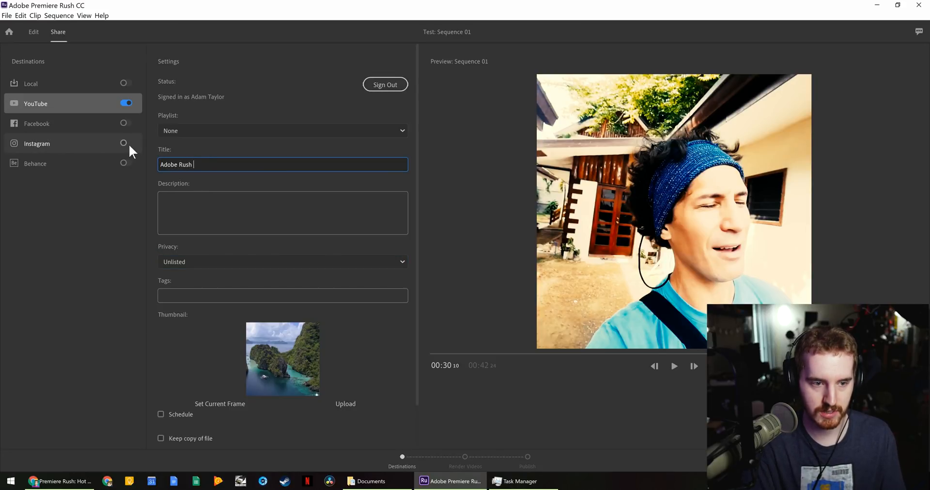
{"action": "type", "text": "Test"}
{"action": "key", "text": "ctrl+a"}
{"action": "key", "text": "ctrl+c"}
{"action": "left_click", "coordinate": [210, 198]}
{"action": "key", "text": "ctrl+v"}
{"action": "left_click", "coordinate": [220, 293]}
{"action": "key", "text": "ctrl+v"}
{"action": "scroll", "coordinate": [214, 292], "scroll_direction": "down", "scroll_amount": 2}
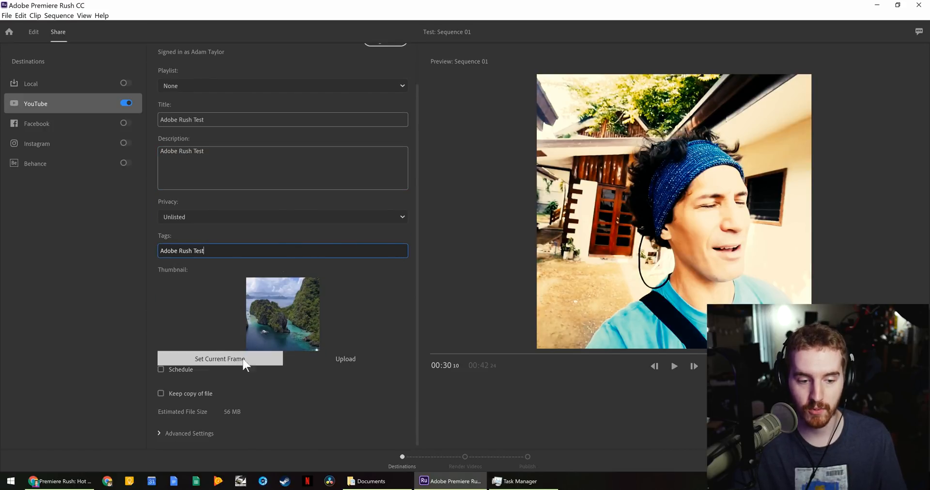
- Use the Chrome Extensions image from Downloads as the custom YouTube thumbnail
{"action": "left_click", "coordinate": [361, 359]}
{"action": "scroll", "coordinate": [54, 121], "scroll_direction": "up", "scroll_amount": 10}
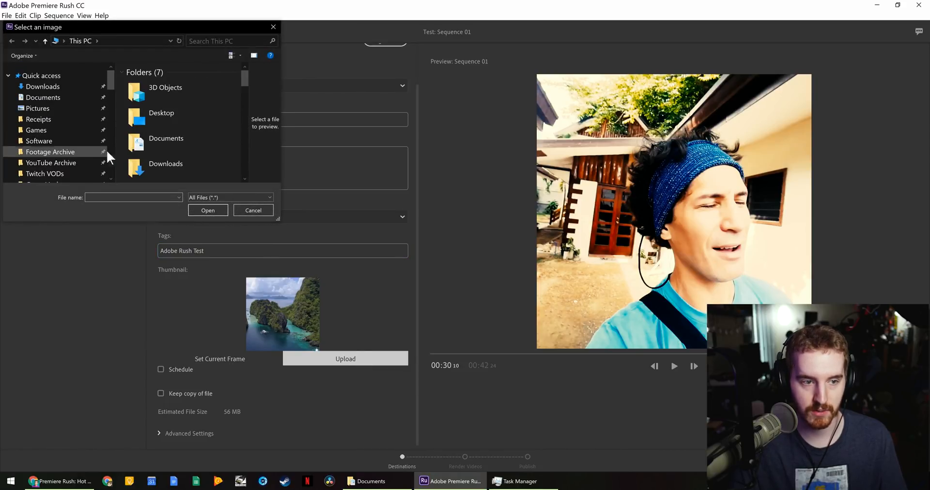
{"action": "scroll", "coordinate": [165, 163], "scroll_direction": "down", "scroll_amount": 8}
{"action": "scroll", "coordinate": [150, 155], "scroll_direction": "up", "scroll_amount": 3}
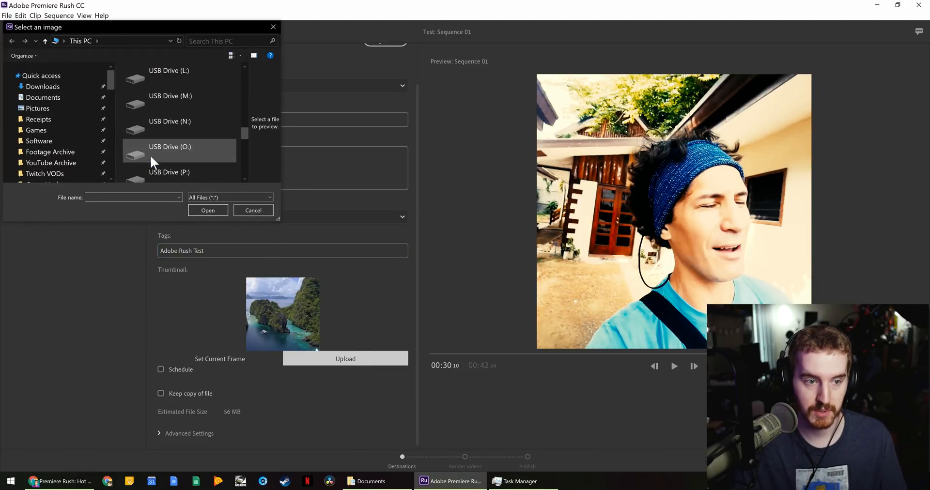
{"action": "left_click", "coordinate": [53, 88]}
{"action": "scroll", "coordinate": [164, 149], "scroll_direction": "down", "scroll_amount": 15}
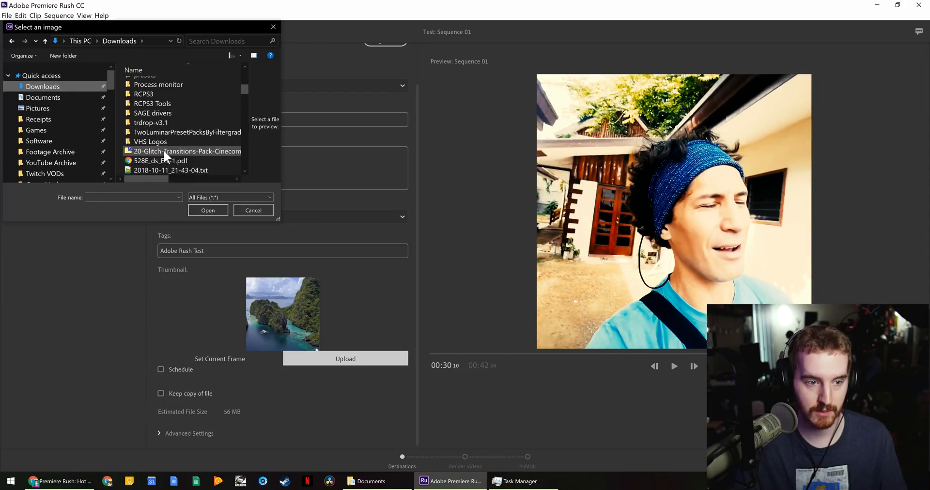
{"action": "double_click", "coordinate": [159, 141]}
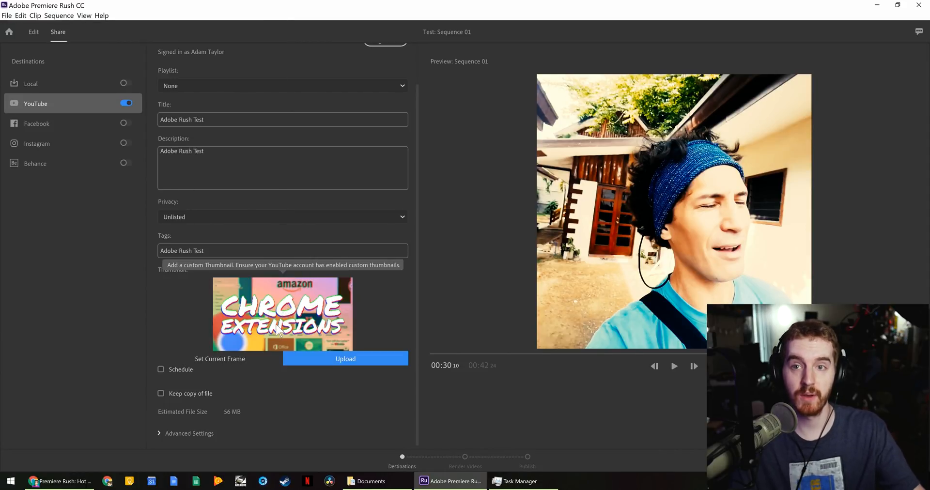
- Toggle scheduling on and back off, leaving the upload Public
{"action": "left_click", "coordinate": [162, 370]}
{"action": "scroll", "coordinate": [178, 382], "scroll_direction": "down", "scroll_amount": 1}
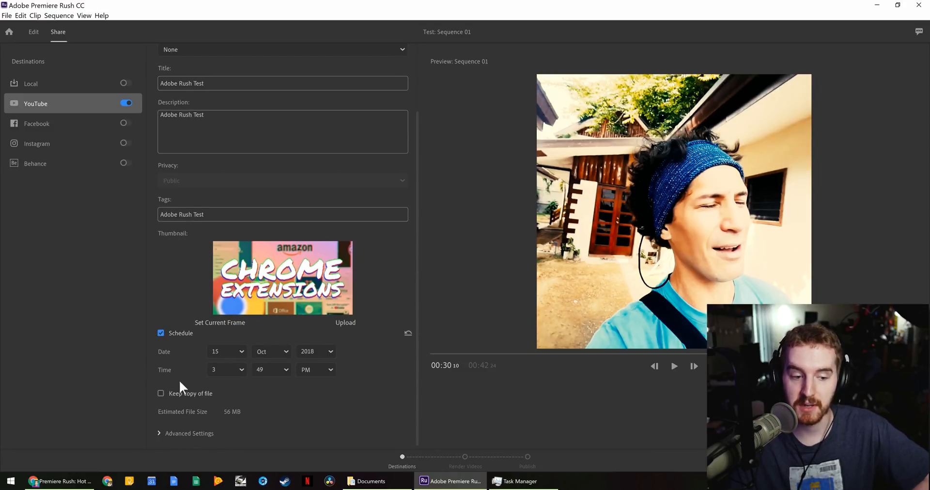
{"action": "left_click", "coordinate": [170, 338]}
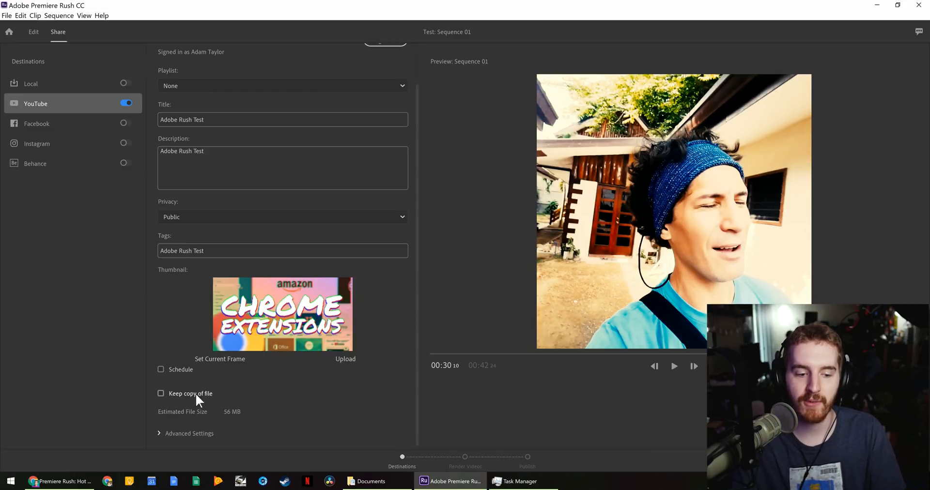
- Check YouTube's advanced export settings, then switch to the Local destination's settings
{"action": "left_click", "coordinate": [193, 433]}
{"action": "scroll", "coordinate": [211, 443], "scroll_direction": "down", "scroll_amount": 2}
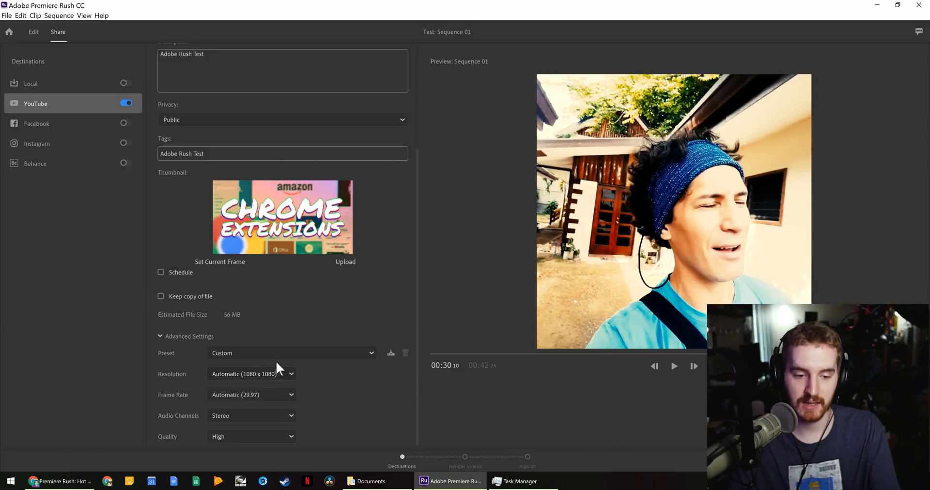
{"action": "left_click", "coordinate": [227, 336]}
{"action": "scroll", "coordinate": [291, 358], "scroll_direction": "up", "scroll_amount": 2}
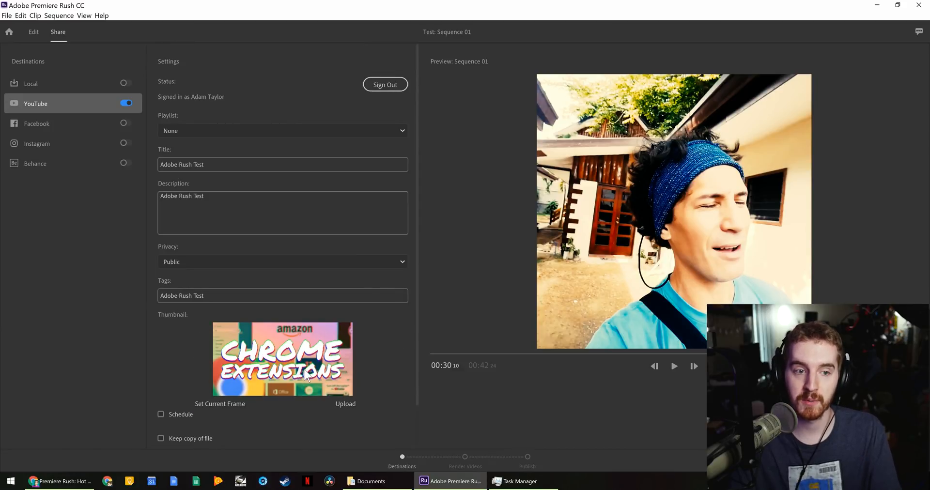
{"action": "scroll", "coordinate": [230, 351], "scroll_direction": "down", "scroll_amount": 1}
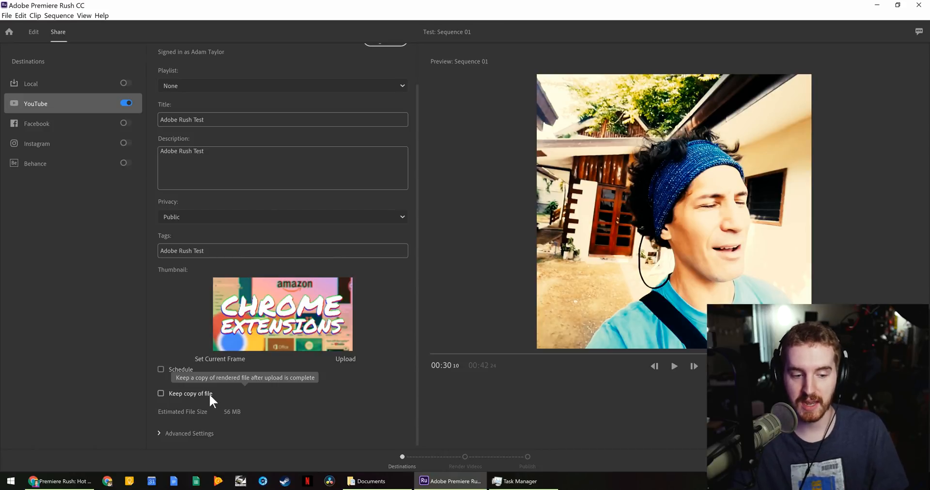
{"action": "left_click", "coordinate": [95, 83]}
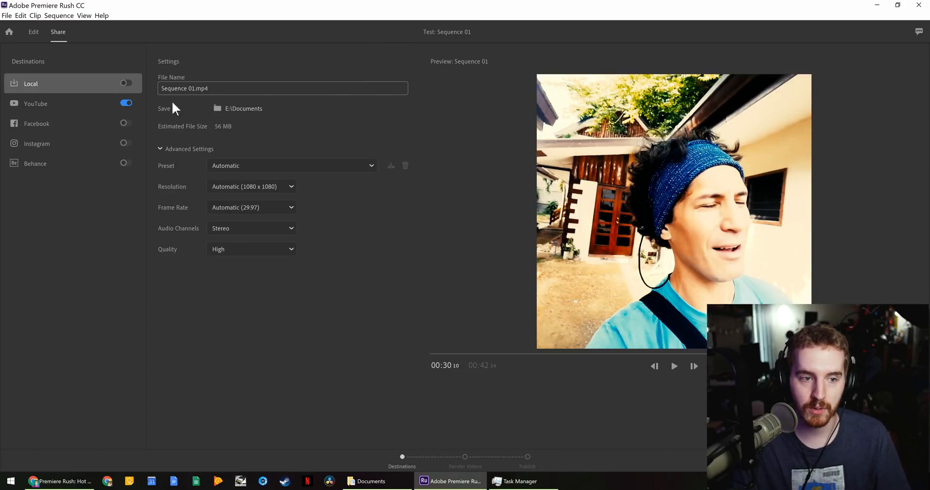
- Set the Local preset to YouTube 2160p 4K Ultra HD with Custom 40 Mbps quality
{"action": "left_click", "coordinate": [279, 165]}
{"action": "left_click", "coordinate": [303, 142]}
{"action": "left_click", "coordinate": [296, 143]}
{"action": "left_click", "coordinate": [213, 148]}
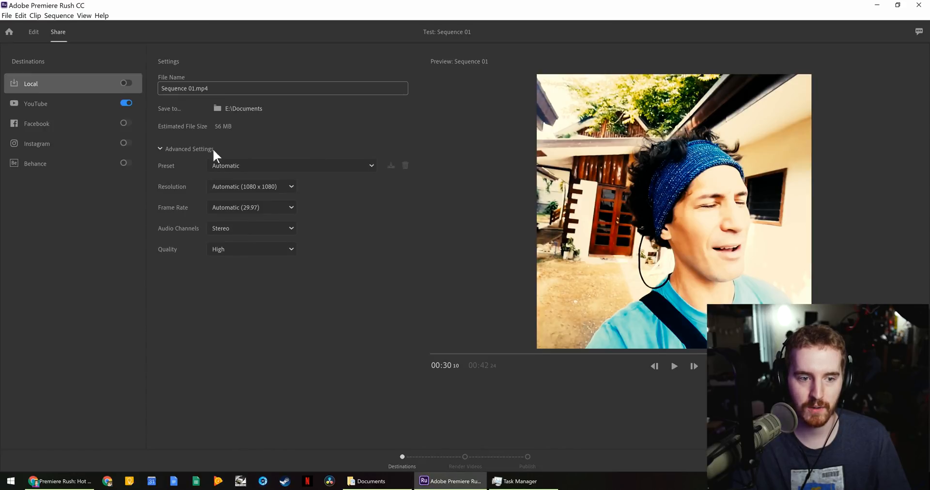
{"action": "left_click", "coordinate": [242, 167]}
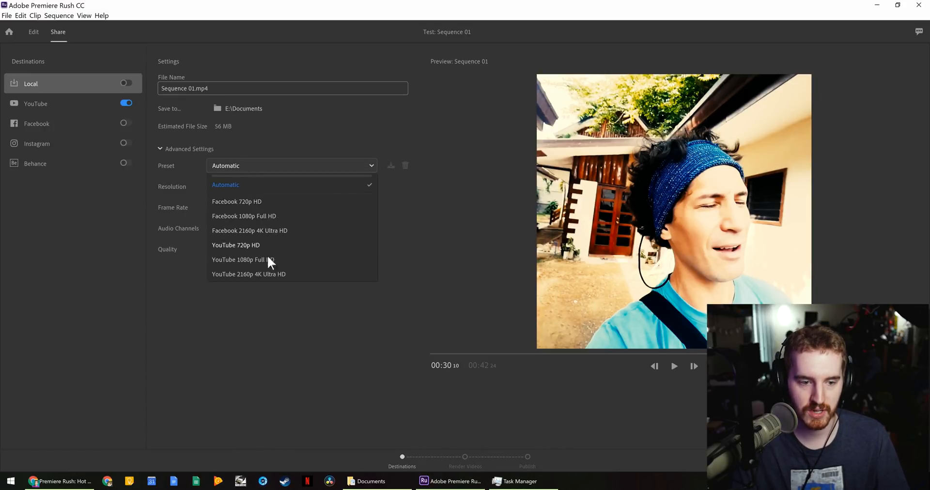
{"action": "left_click", "coordinate": [268, 275]}
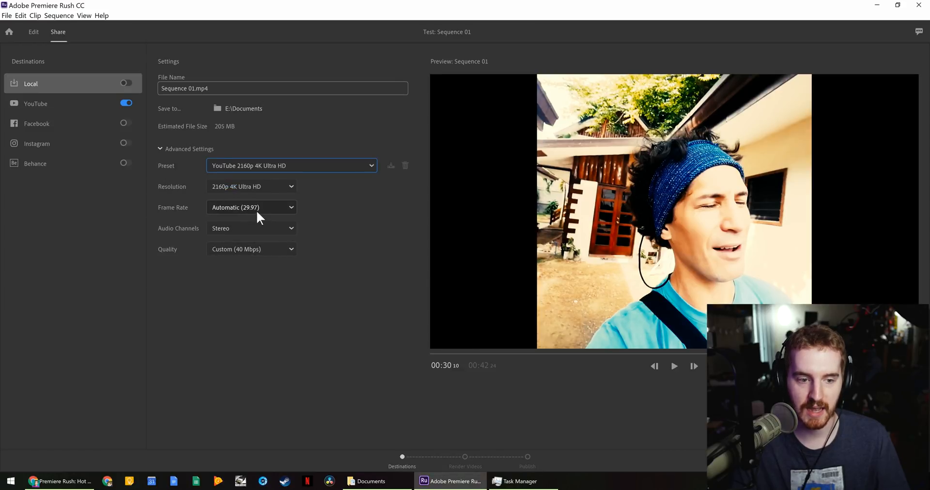
{"action": "left_click", "coordinate": [260, 248]}
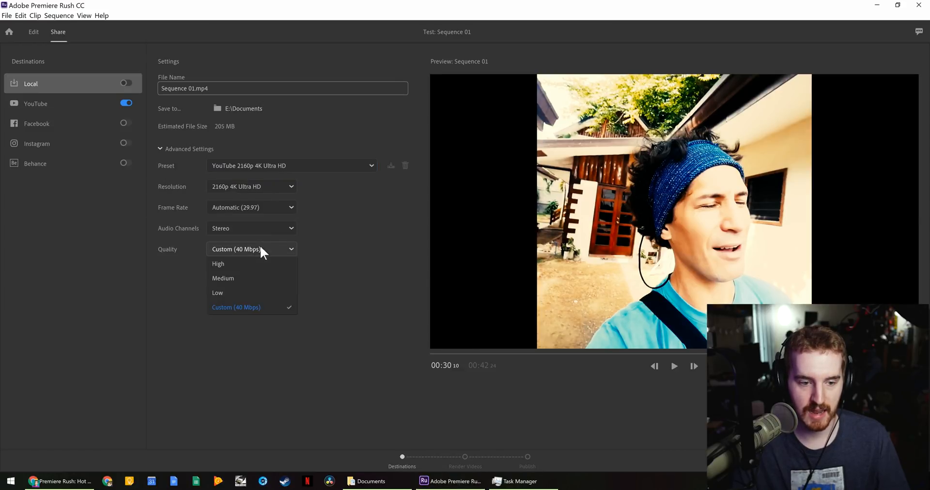
{"action": "left_click", "coordinate": [266, 307]}
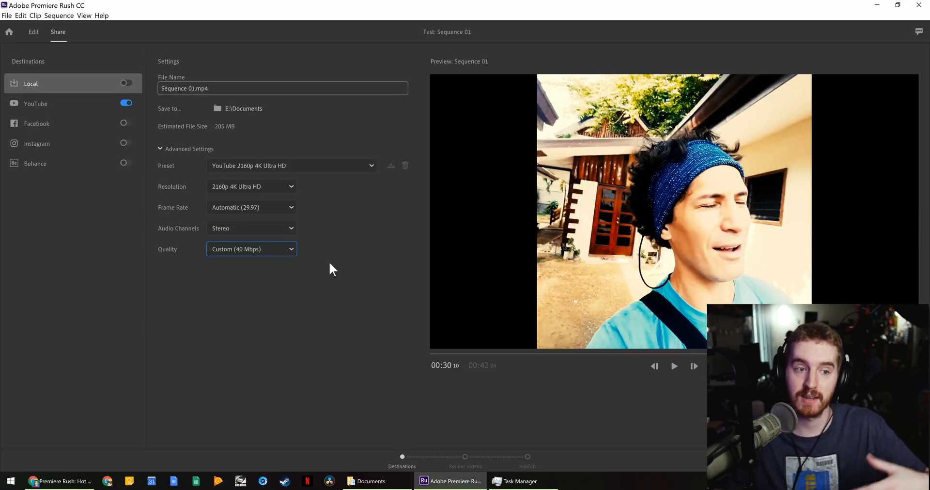
- Render with only YouTube enabled, preview the result, publish, and open the YouTube watch page
{"action": "left_click", "coordinate": [93, 97]}
{"action": "left_click", "coordinate": [122, 84]}
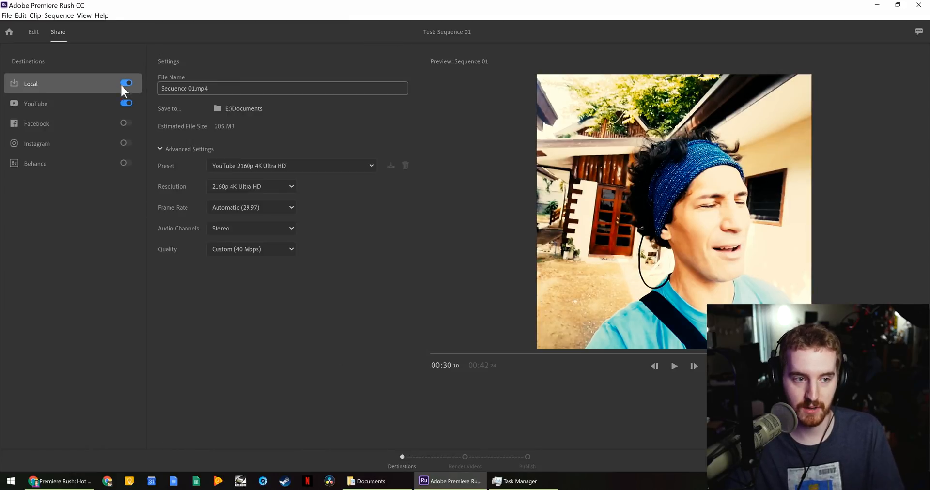
{"action": "left_click", "coordinate": [122, 83]}
{"action": "left_click", "coordinate": [86, 95]}
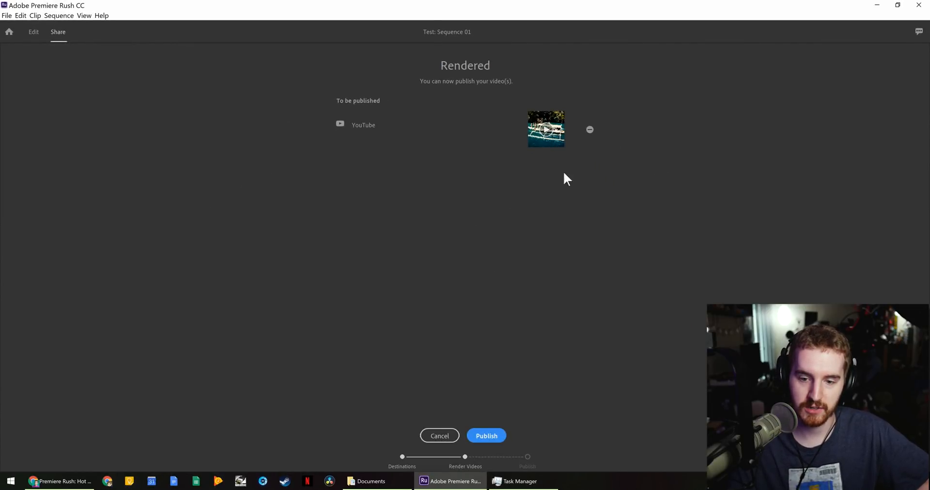
{"action": "left_click", "coordinate": [544, 129]}
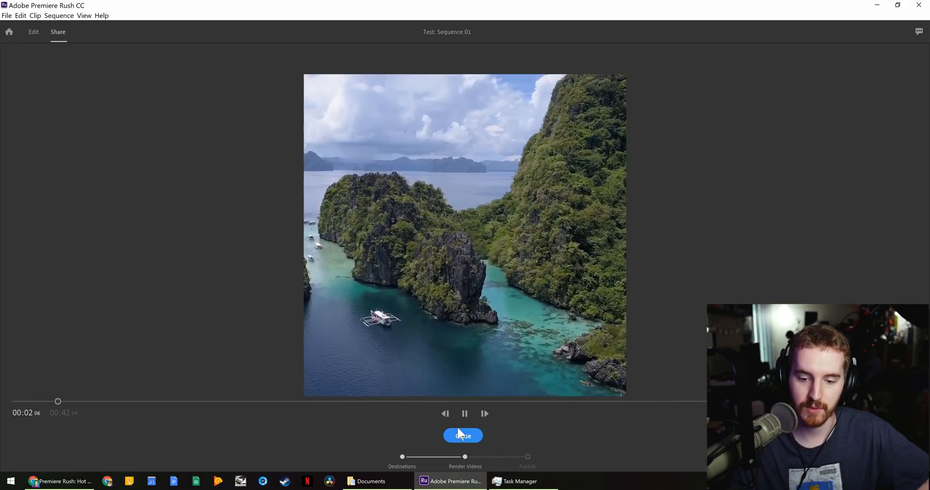
{"action": "left_click", "coordinate": [480, 435]}
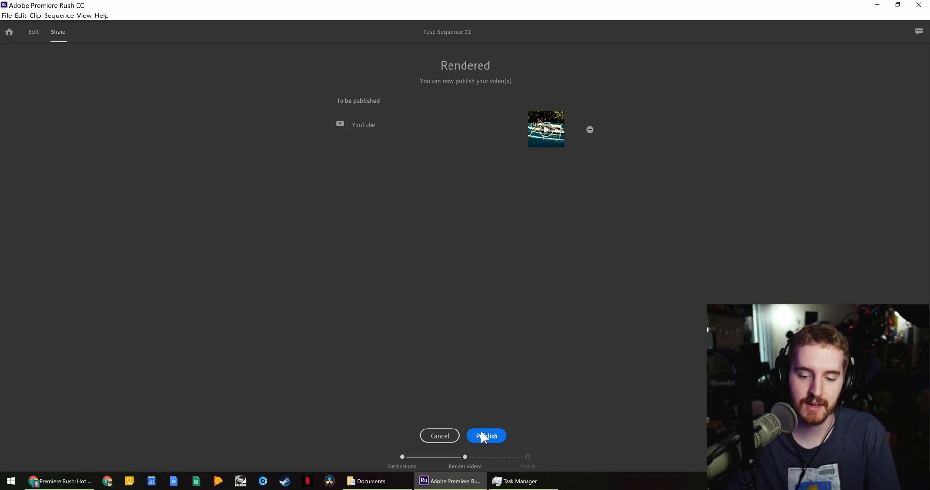
{"action": "left_click", "coordinate": [482, 435]}
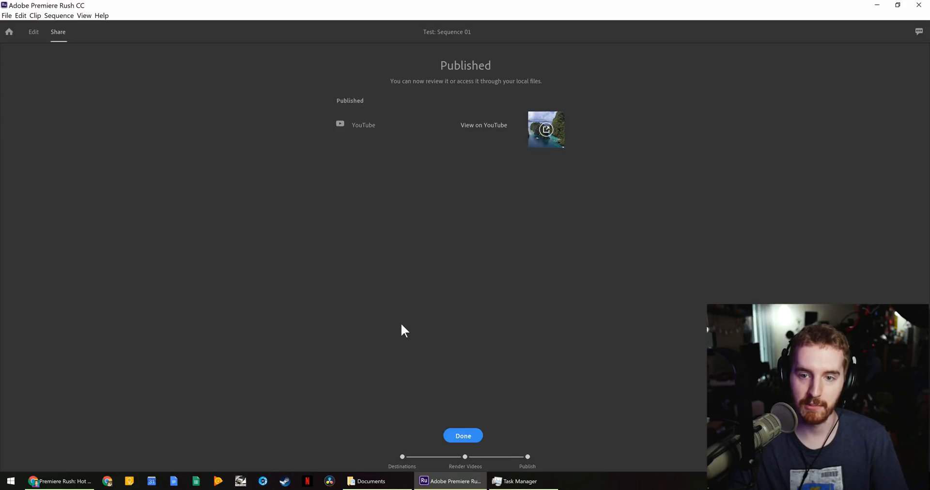
{"action": "left_click", "coordinate": [505, 125]}
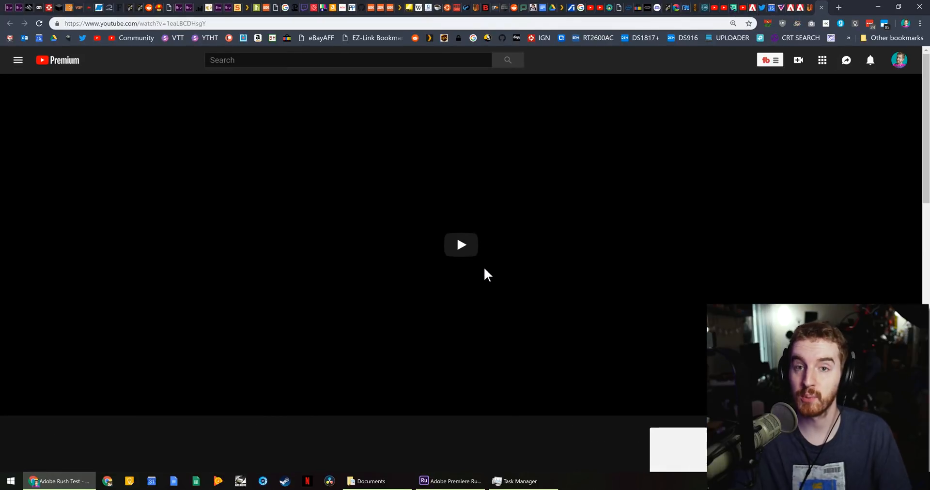
- Try playing the Adobe Rush Test video on YouTube, reloading the page once
{"action": "left_click", "coordinate": [462, 242]}
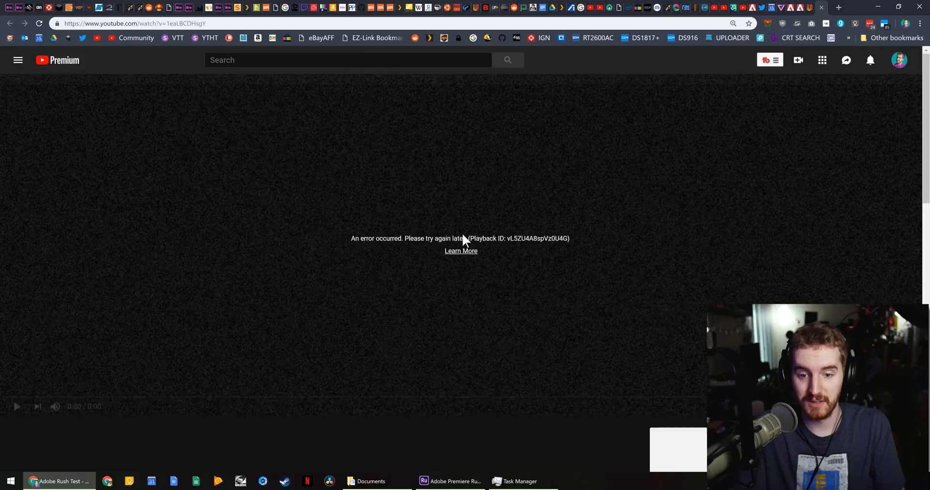
{"action": "key", "text": "F5"}
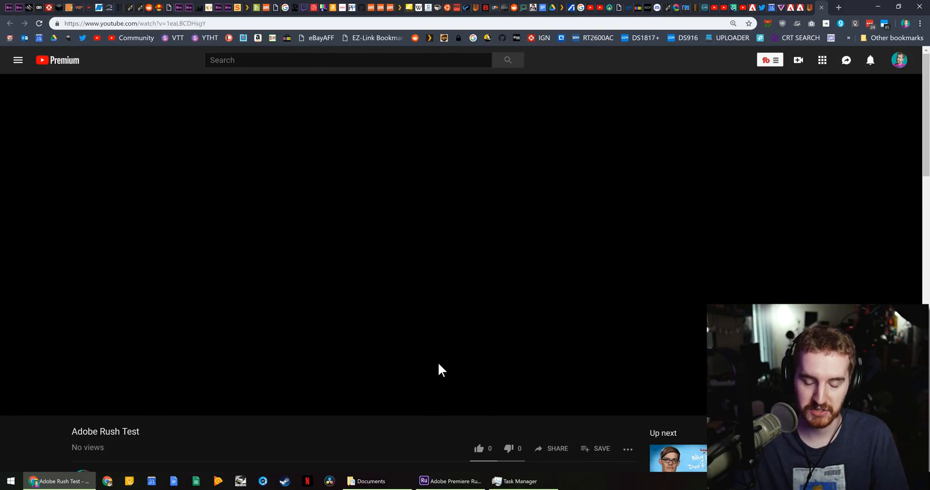
{"action": "left_click", "coordinate": [457, 253]}
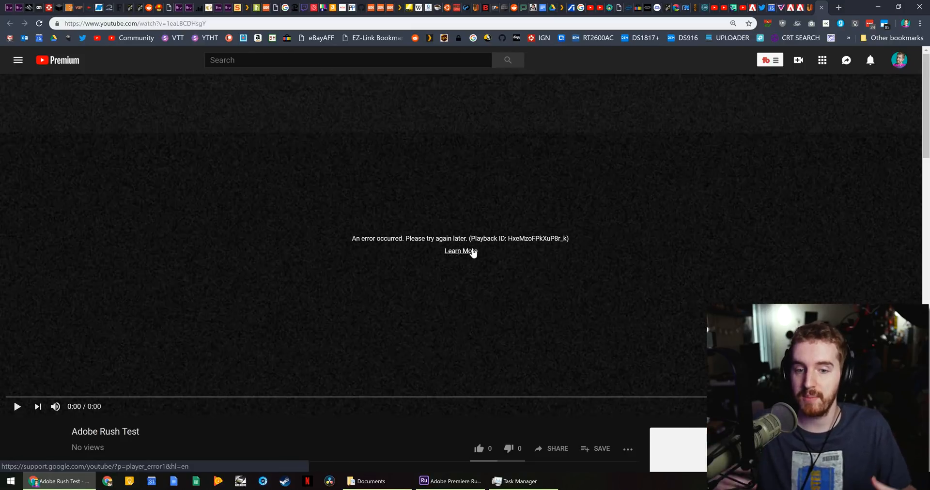
- Back in Premiere Rush, finish publishing and return to the Your Projects home screen
{"action": "left_click", "coordinate": [432, 482]}
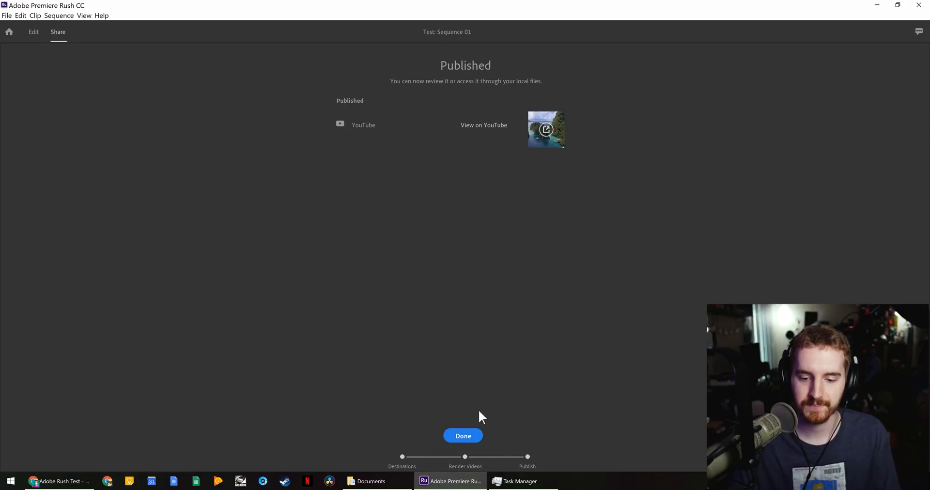
{"action": "left_click", "coordinate": [461, 439]}
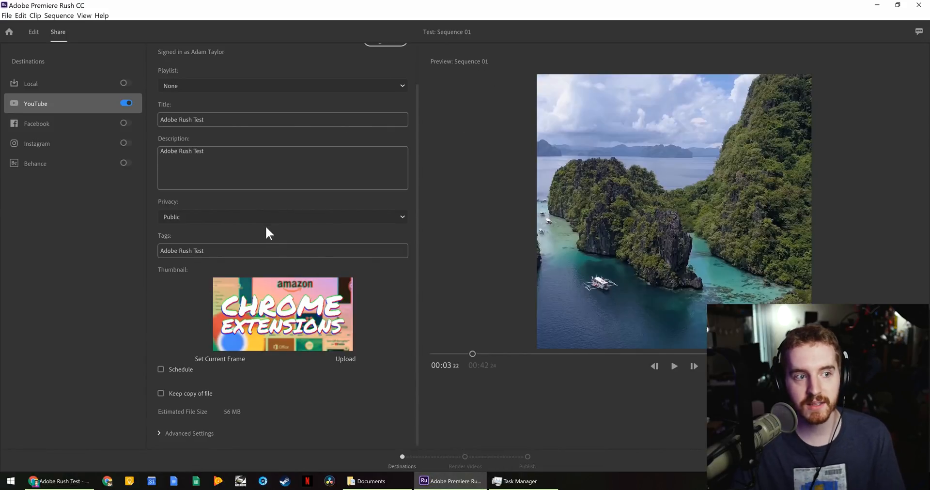
{"action": "left_click", "coordinate": [9, 32]}
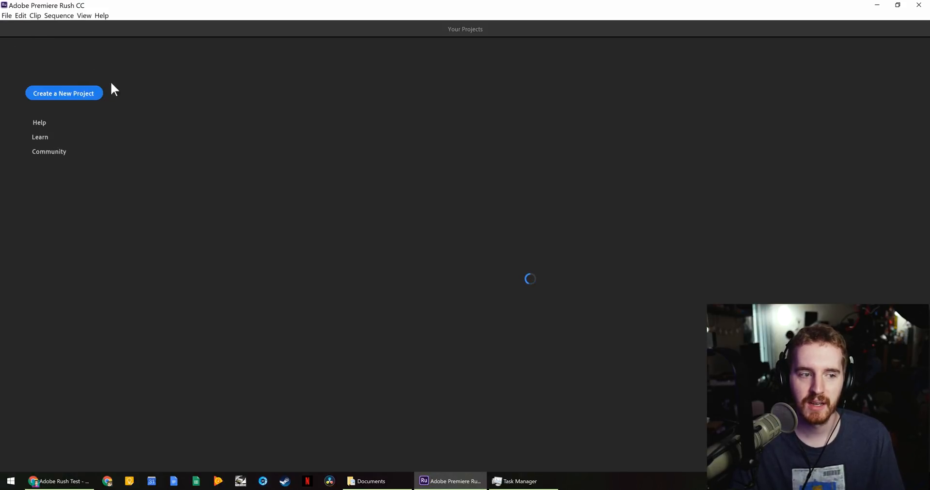